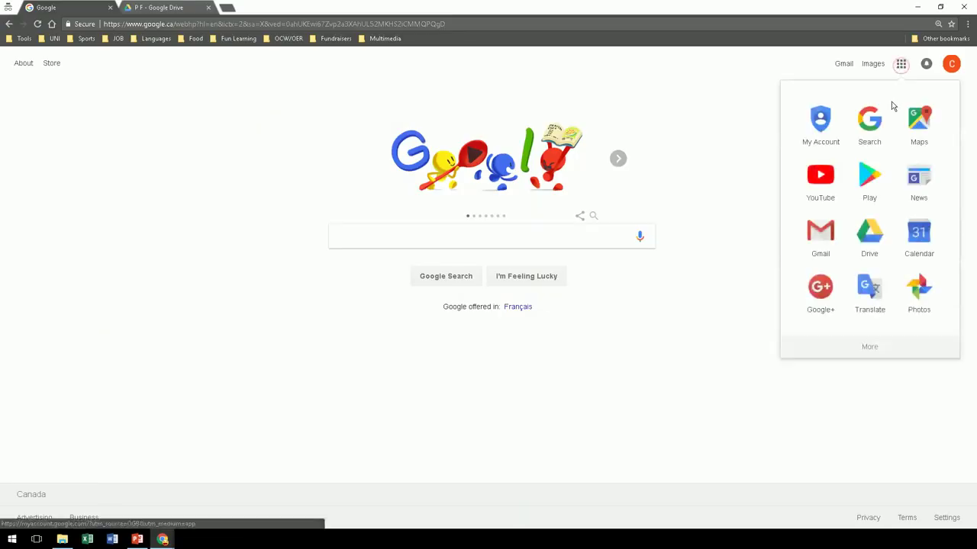
# Create a new folder named 'Portfolio Folder' in My Drive
pyautogui.click(872, 250)
pyautogui.rightClick(336, 253)
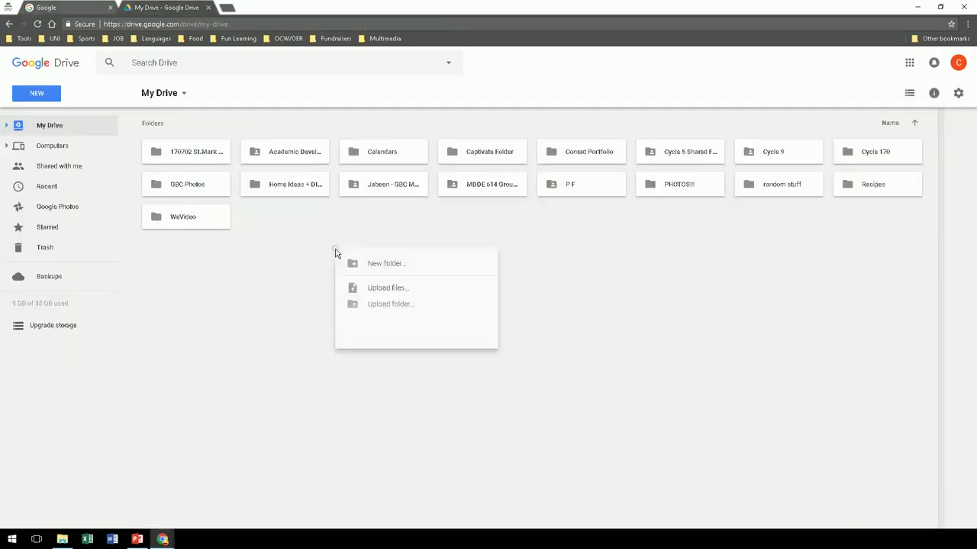
pyautogui.click(381, 265)
pyautogui.write('Portfolio Folder')
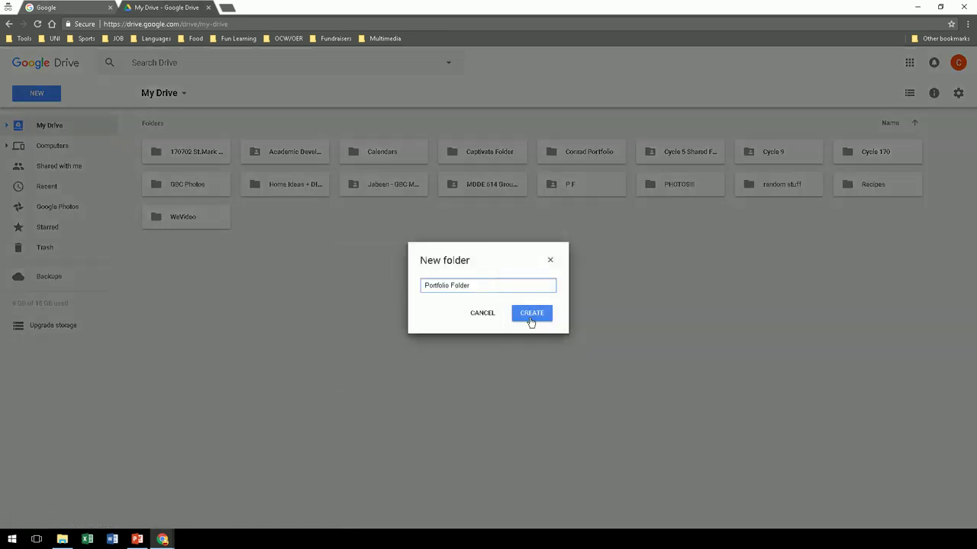
pyautogui.click(530, 317)
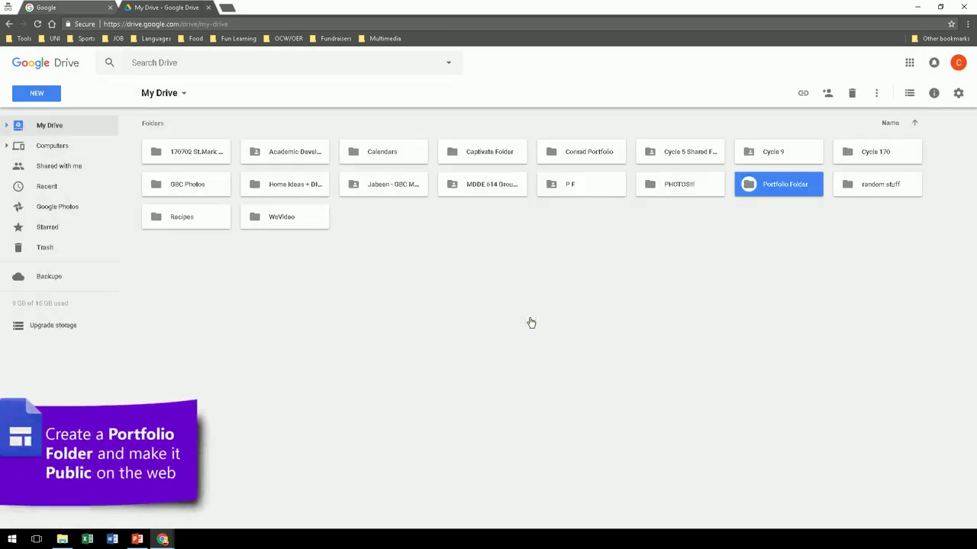
# Change Portfolio Folder's sharing to 'On - Public on the web' so anyone can view it
pyautogui.rightClick(759, 196)
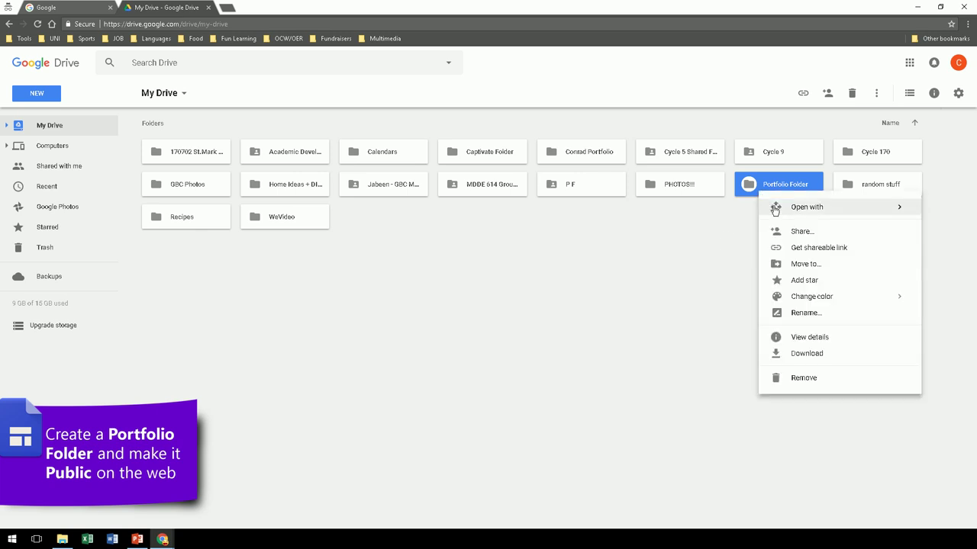
pyautogui.click(801, 233)
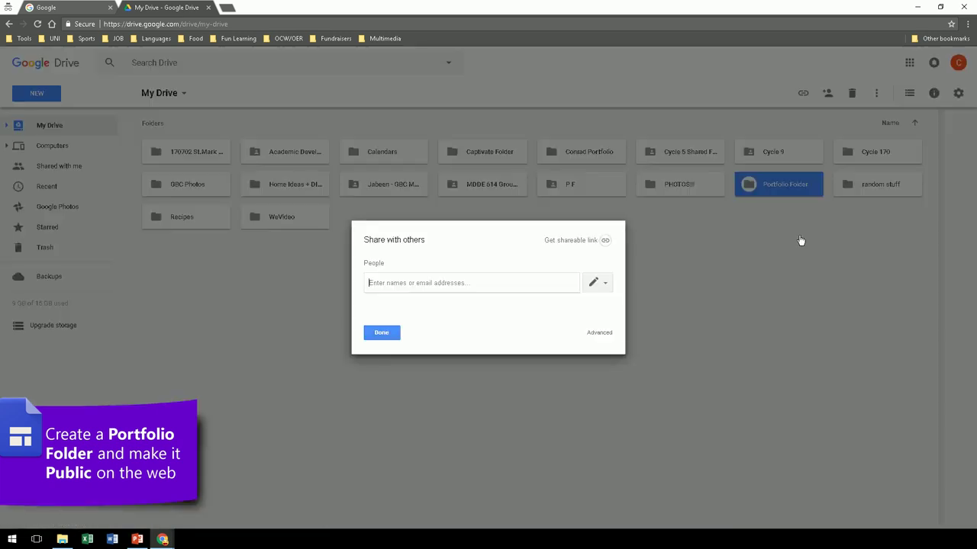
pyautogui.click(599, 334)
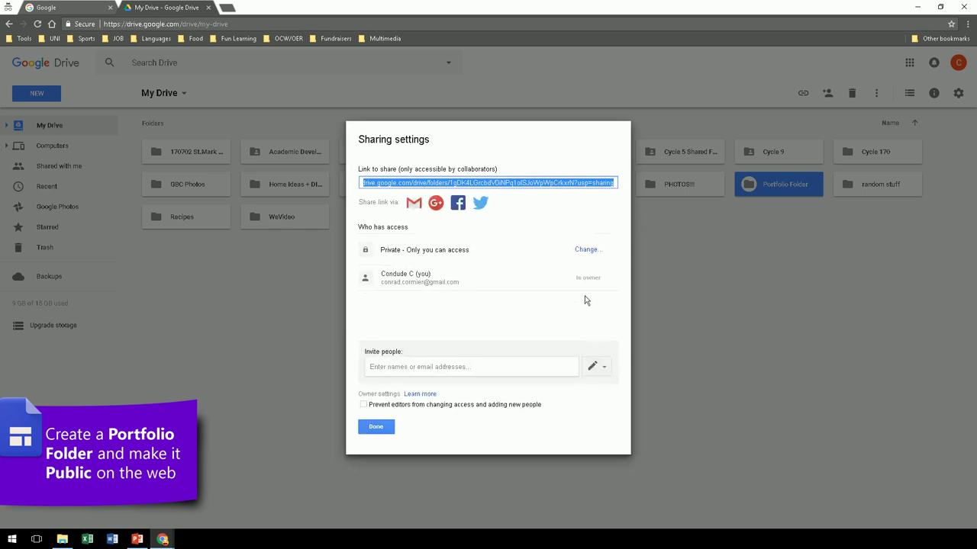
pyautogui.click(586, 250)
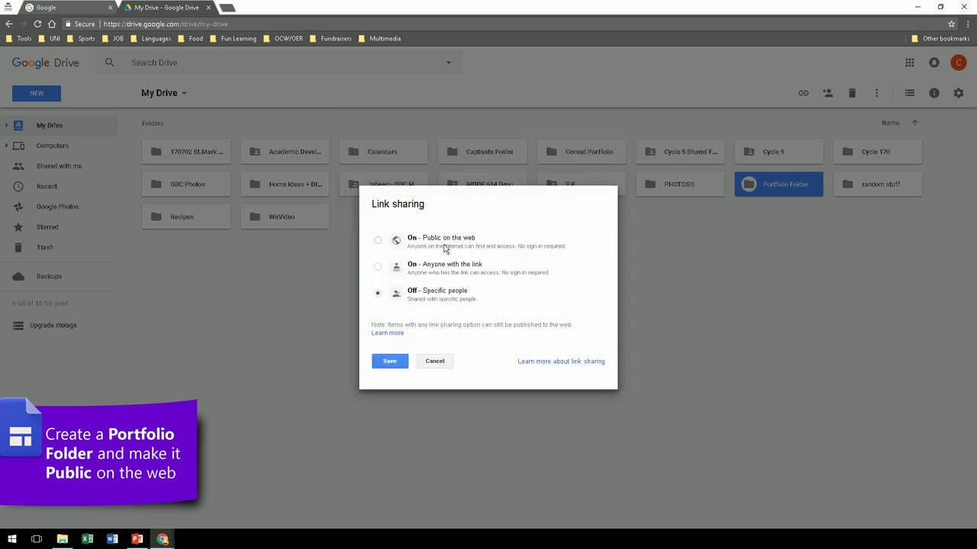
pyautogui.click(378, 243)
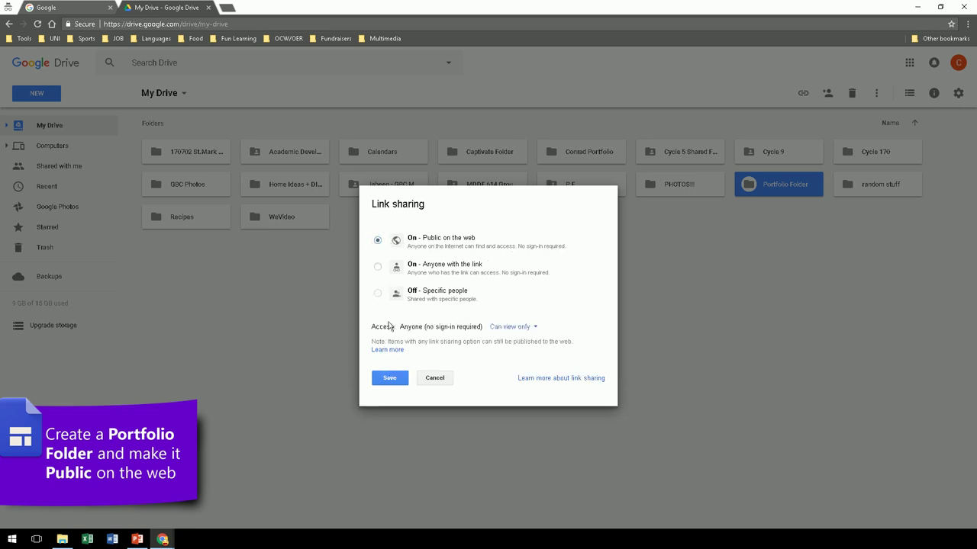
pyautogui.click(390, 380)
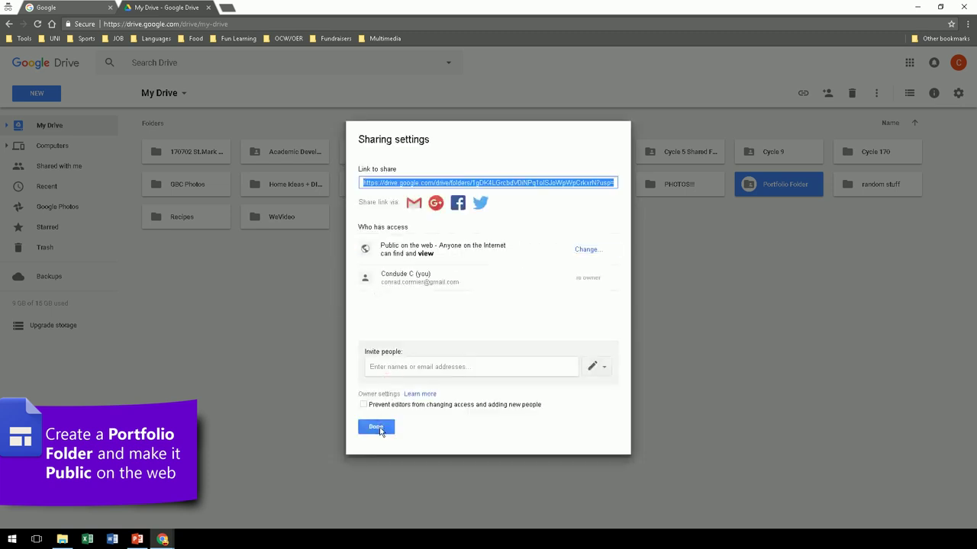
pyautogui.click(378, 427)
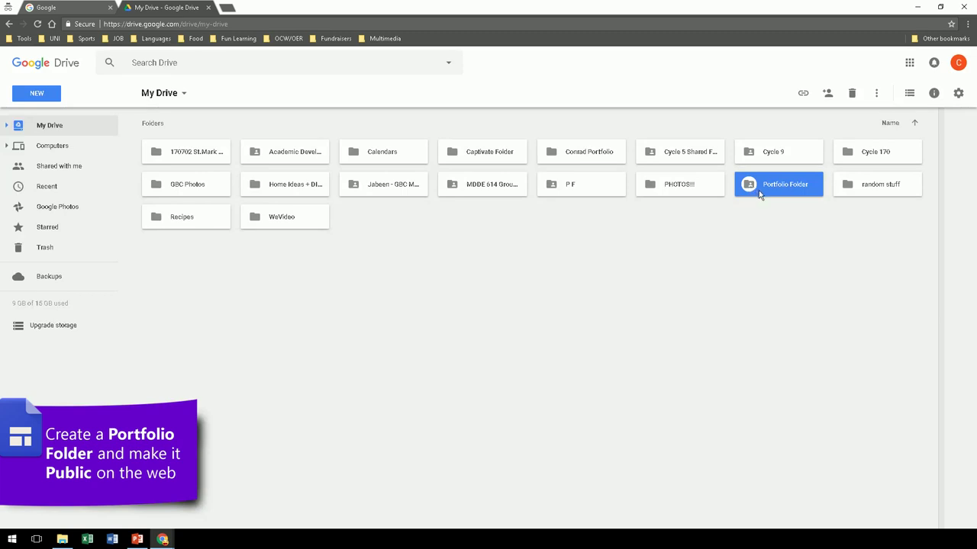
# Inside Portfolio Folder, add a new subfolder named 'Icons & Banners'
pyautogui.doubleClick(759, 190)
pyautogui.rightClick(284, 189)
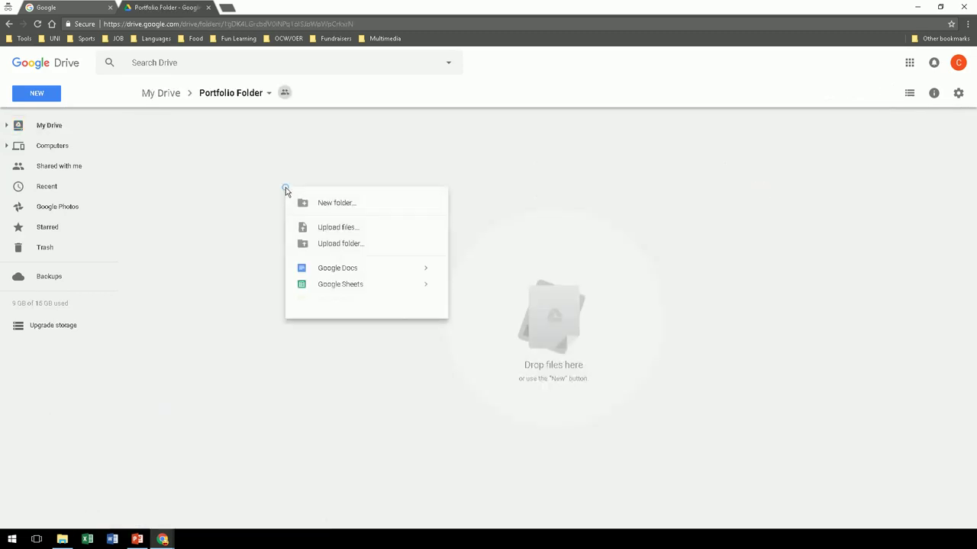
pyautogui.click(324, 204)
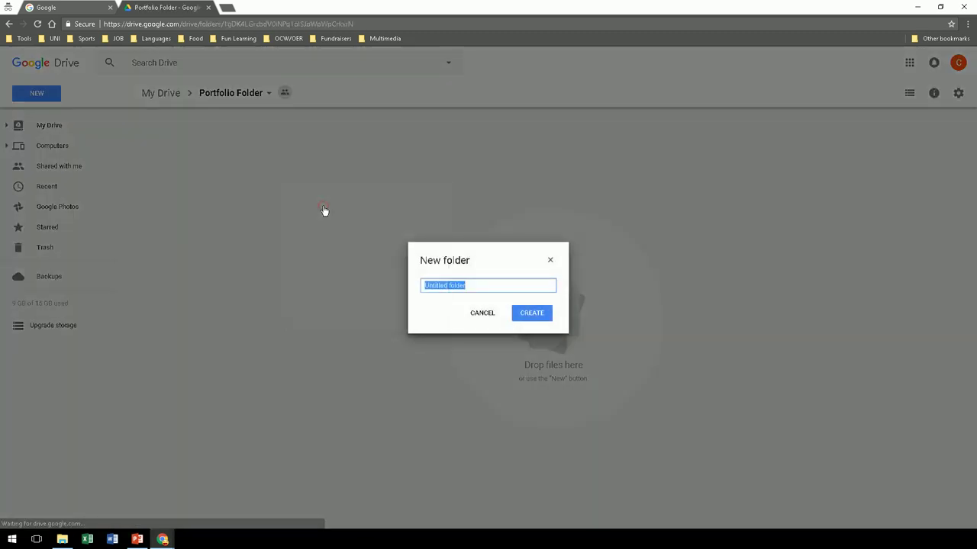
pyautogui.write('Icons & Banners')
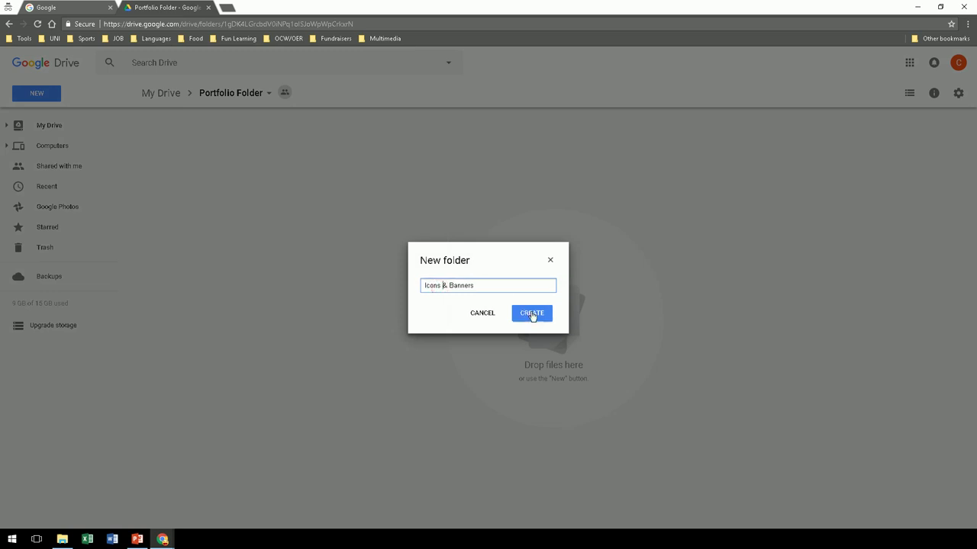
pyautogui.click(532, 313)
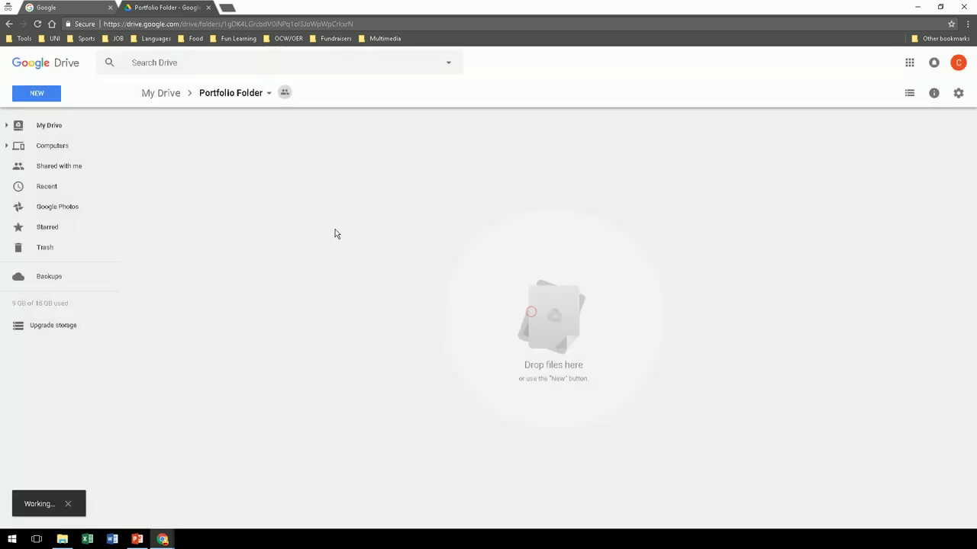
pyautogui.rightClick(312, 169)
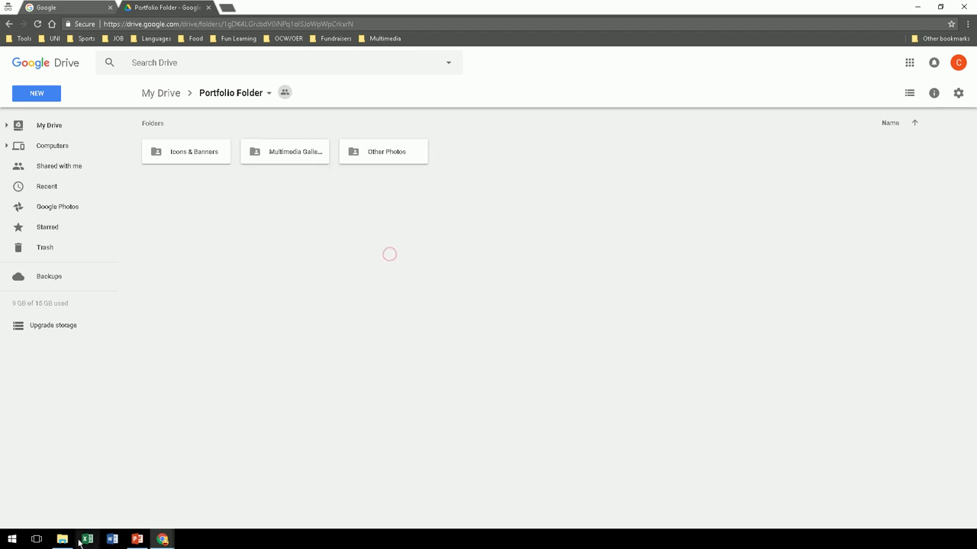
pyautogui.click(64, 541)
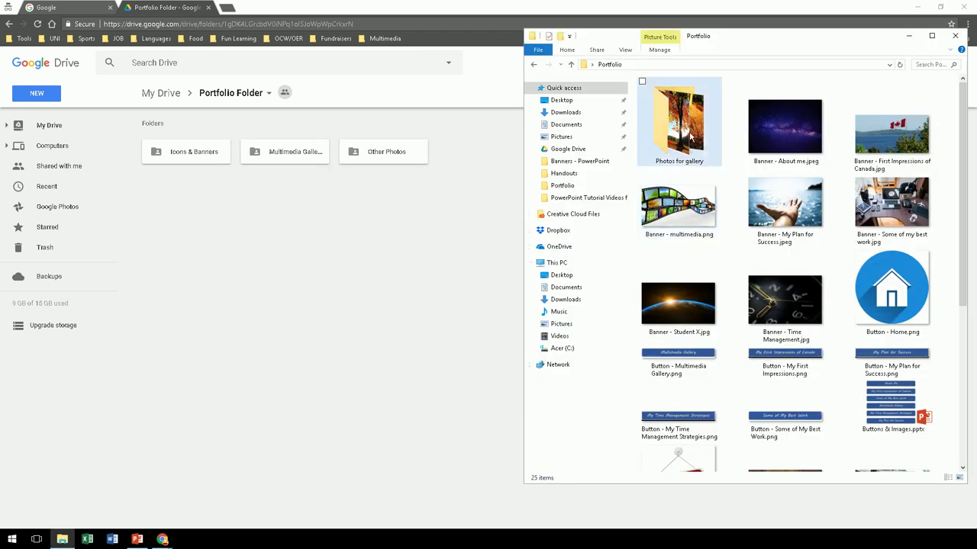
# Drag all 14 photos from the local 'Photos for gallery' folder into Drive to upload them
pyautogui.doubleClick(685, 133)
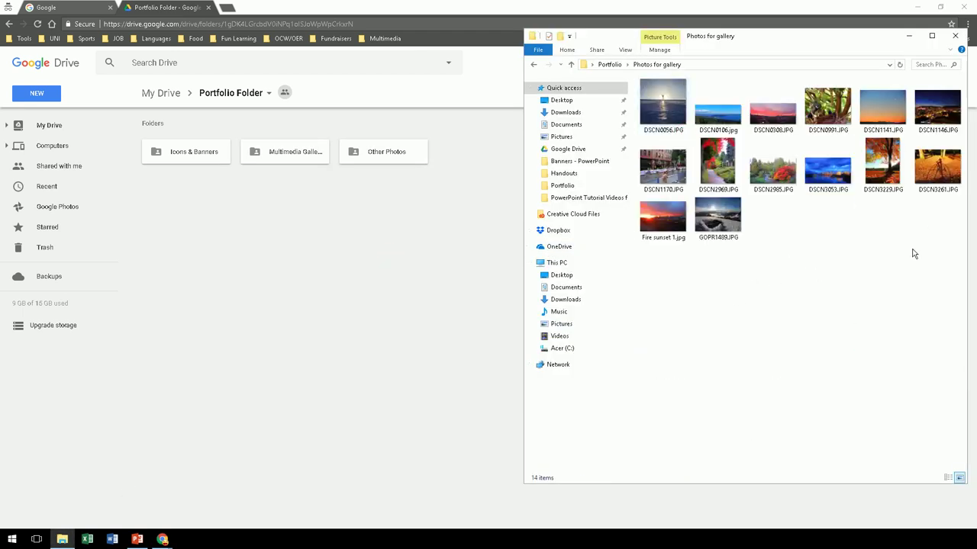
pyautogui.moveTo(937, 267); pyautogui.dragTo(292, 163)
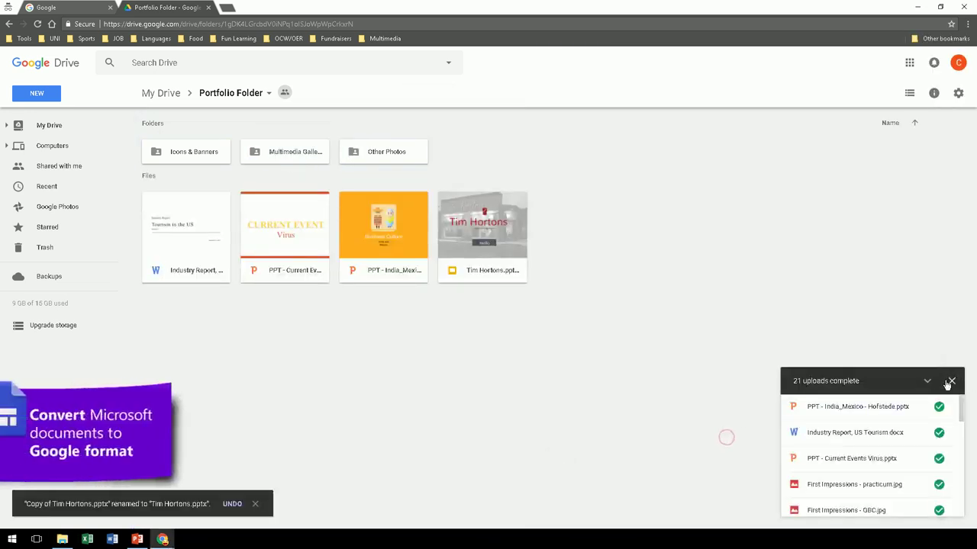
# Convert the Industry Report .docx into a Google Docs document
pyautogui.click(950, 381)
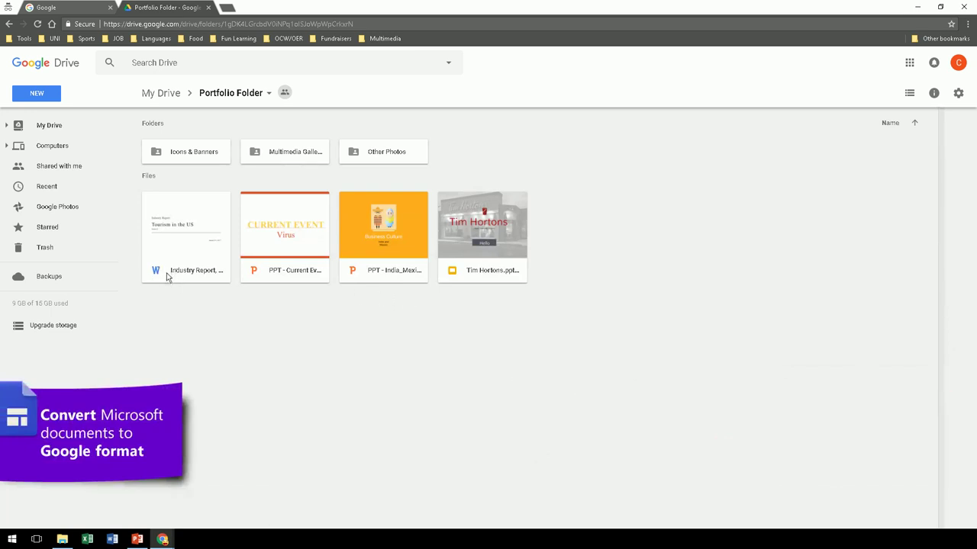
pyautogui.doubleClick(188, 247)
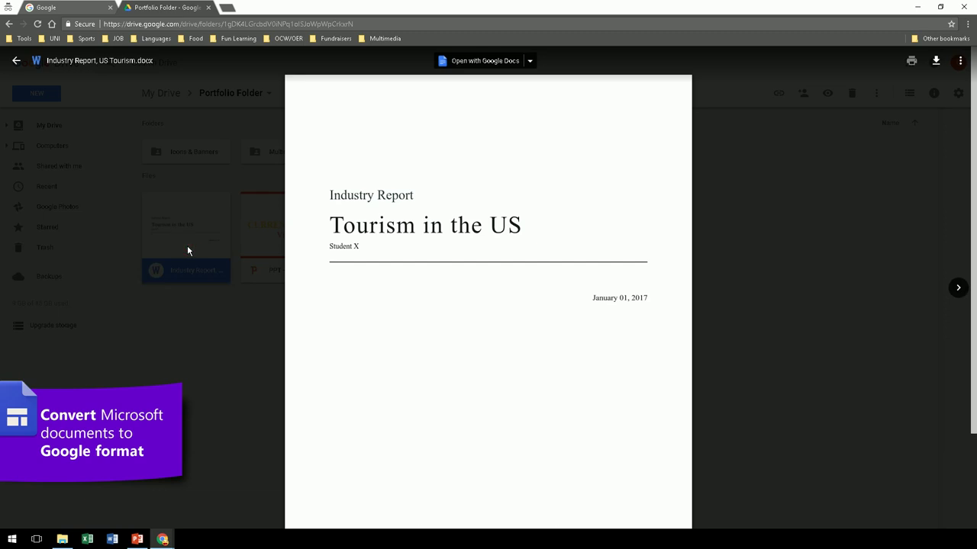
pyautogui.click(463, 64)
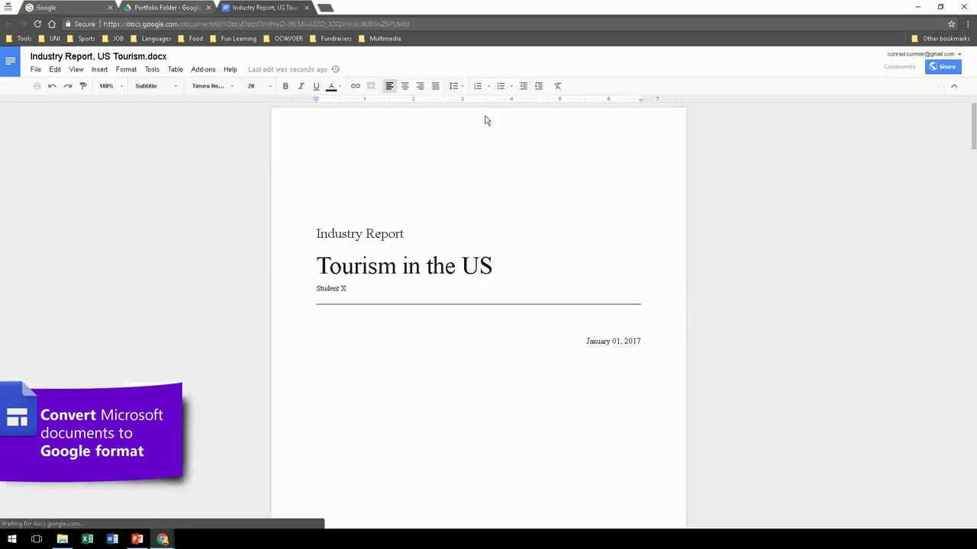
pyautogui.scroll(-10, 724, 233)
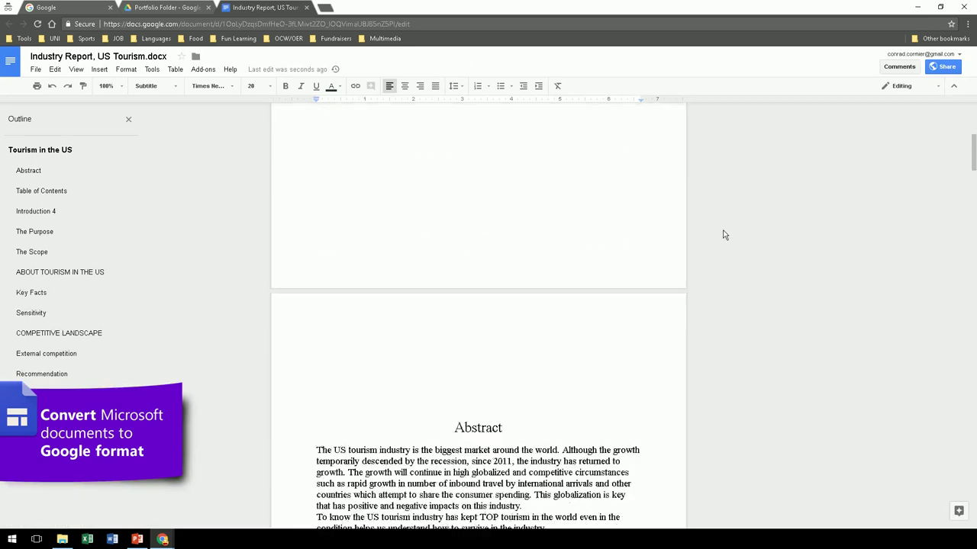
pyautogui.scroll(10, 729, 232)
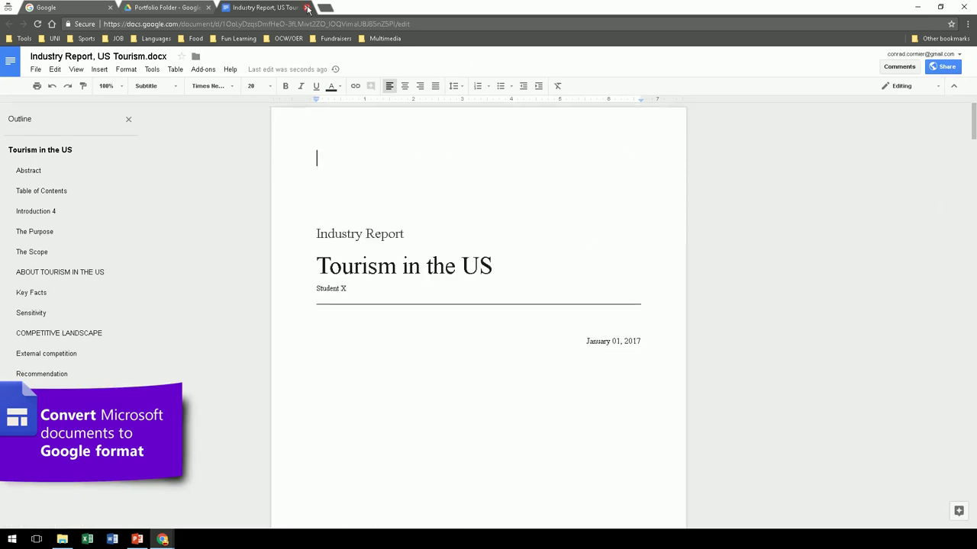
# Close the converted report and remove the original Industry Report Word file
pyautogui.click(306, 8)
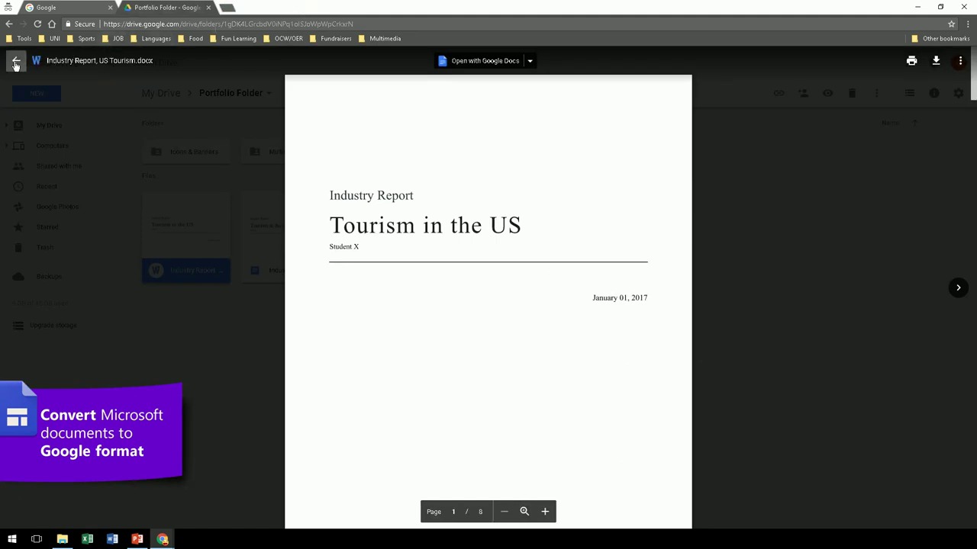
pyautogui.click(15, 62)
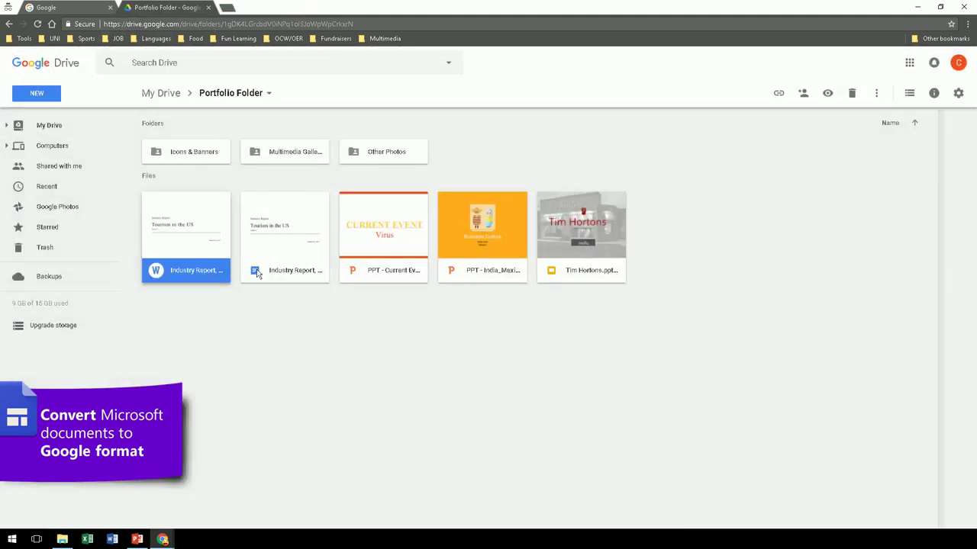
pyautogui.rightClick(200, 222)
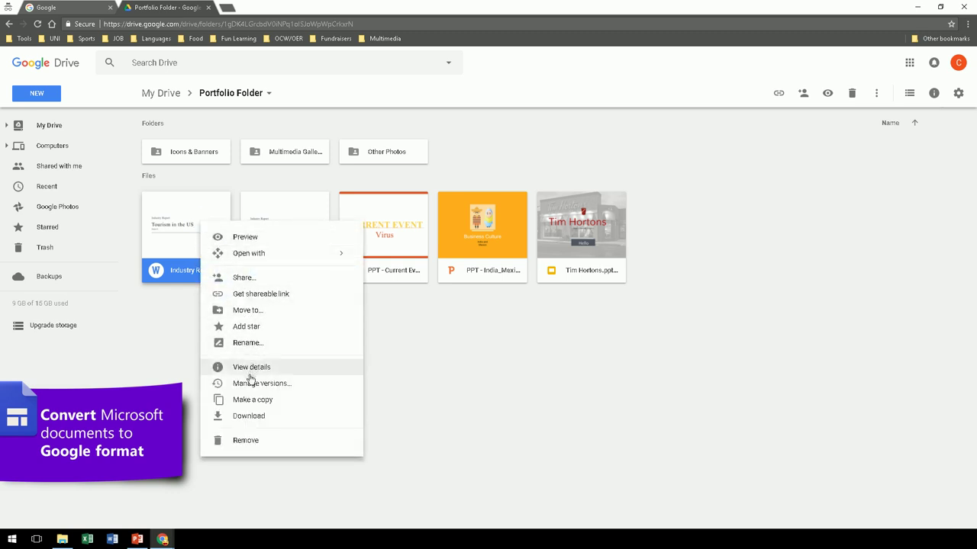
pyautogui.click(244, 441)
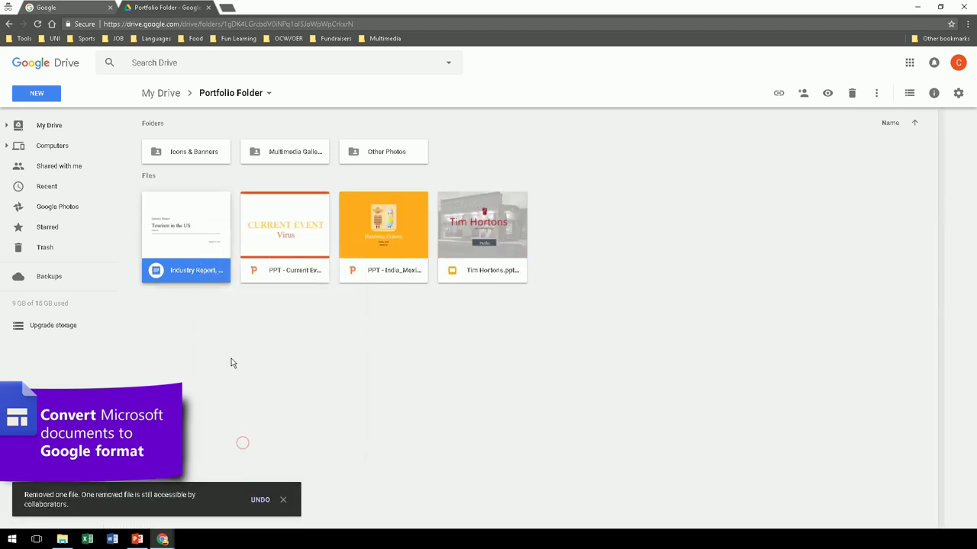
# Convert the Current Events Virus presentation into Google Slides
pyautogui.doubleClick(282, 233)
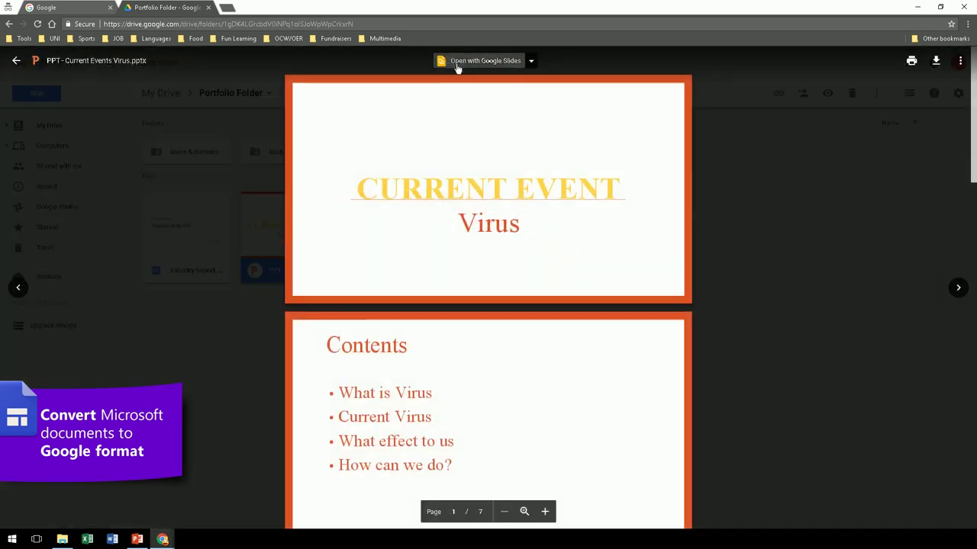
pyautogui.click(456, 64)
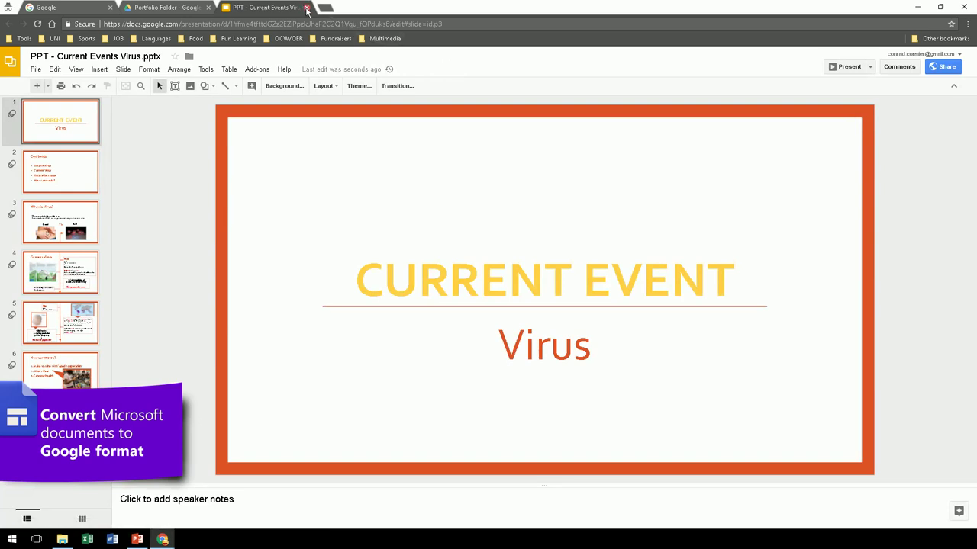
pyautogui.click(306, 8)
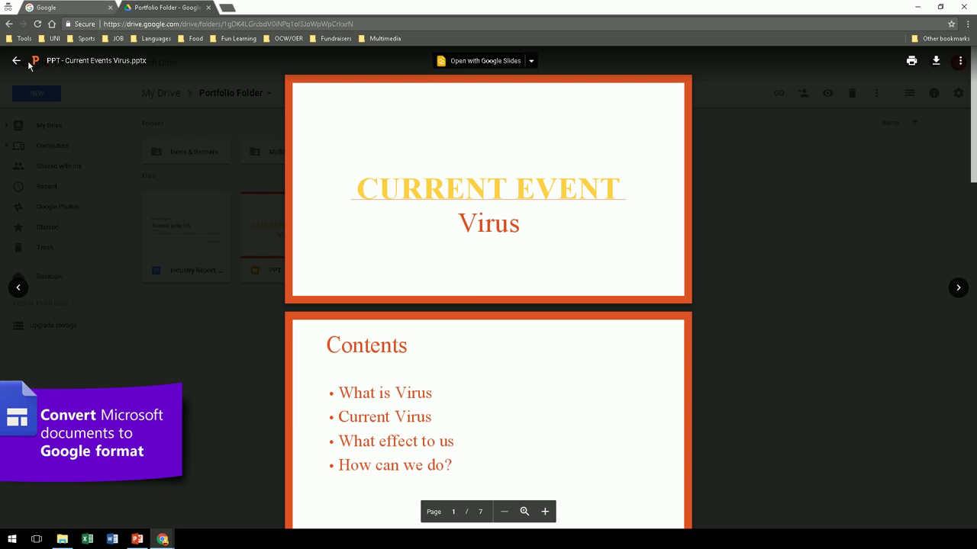
pyautogui.click(16, 61)
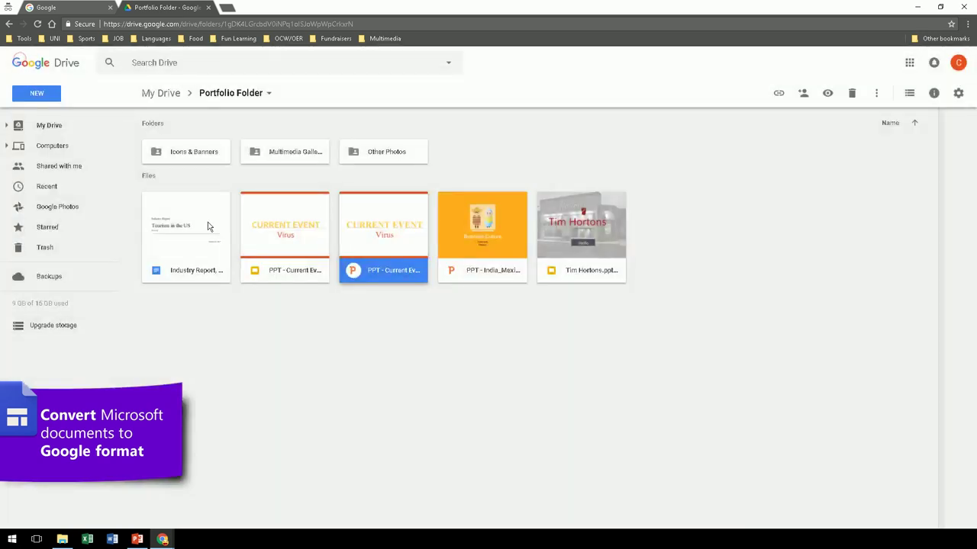
# Remove the original PowerPoint Current Event and India files from Portfolio Folder
pyautogui.rightClick(379, 251)
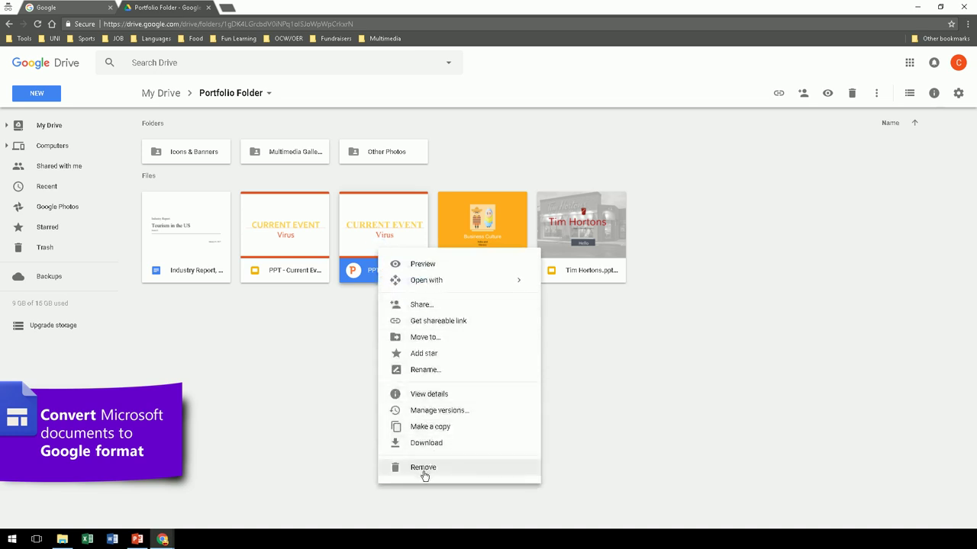
pyautogui.click(424, 471)
pyautogui.rightClick(393, 236)
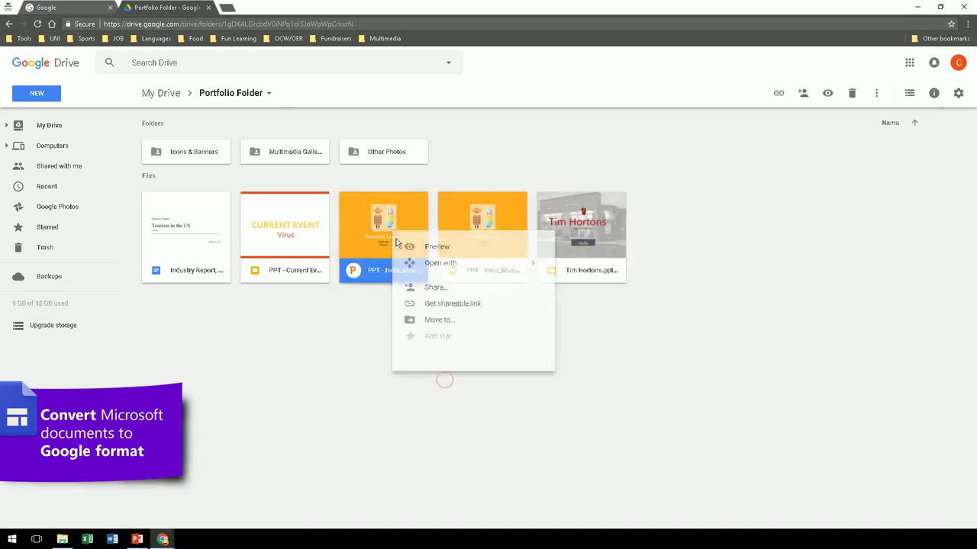
pyautogui.click(432, 453)
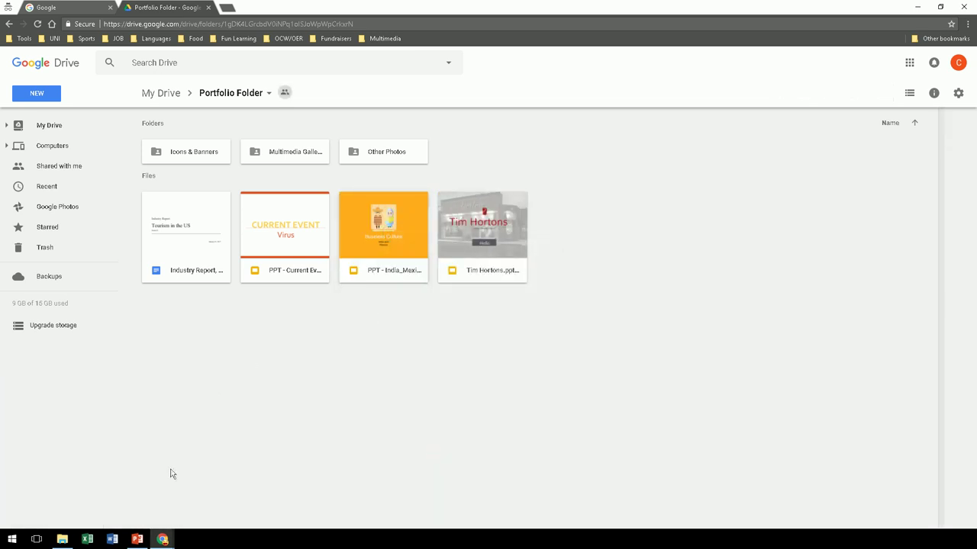
# Save the About Me shape from the Buttons & Images deck as 'Button - About Me.png'
pyautogui.click(137, 539)
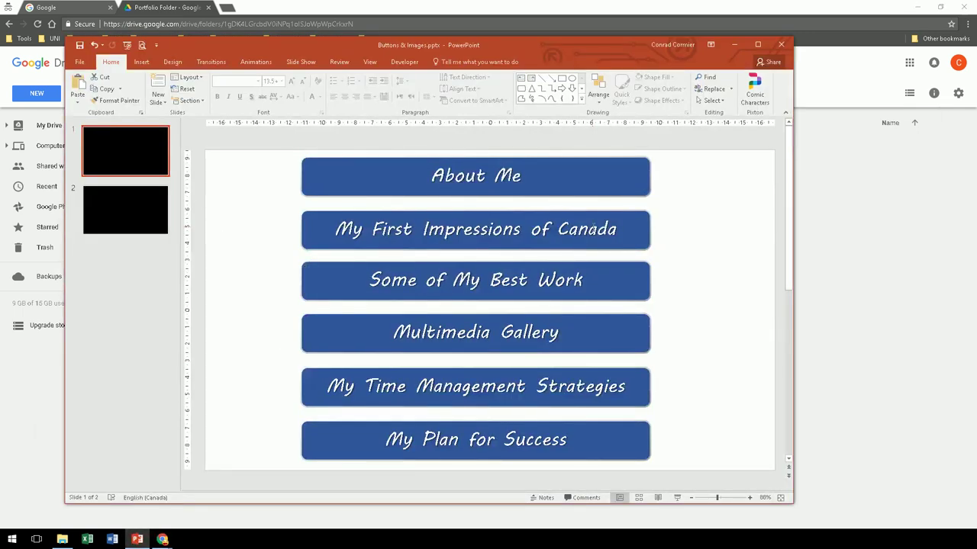
pyautogui.moveTo(612, 191)
pyautogui.mouseDown()
pyautogui.moveTo(694, 216)
pyautogui.moveTo(616, 194)
pyautogui.mouseUp()
pyautogui.click(476, 182)
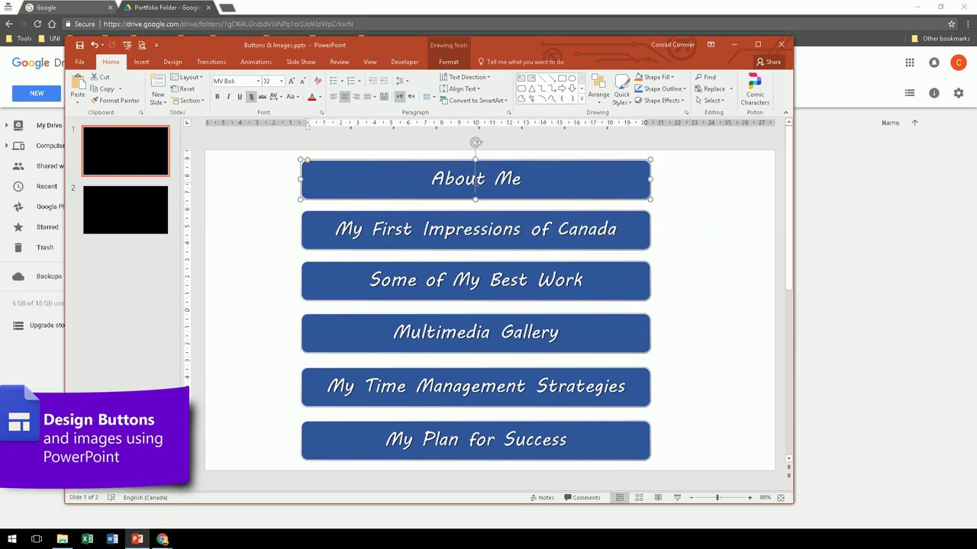
pyautogui.press('BackSpace')
pyautogui.press('BackSpace')
pyautogui.hotkey('ctrl', 'z')
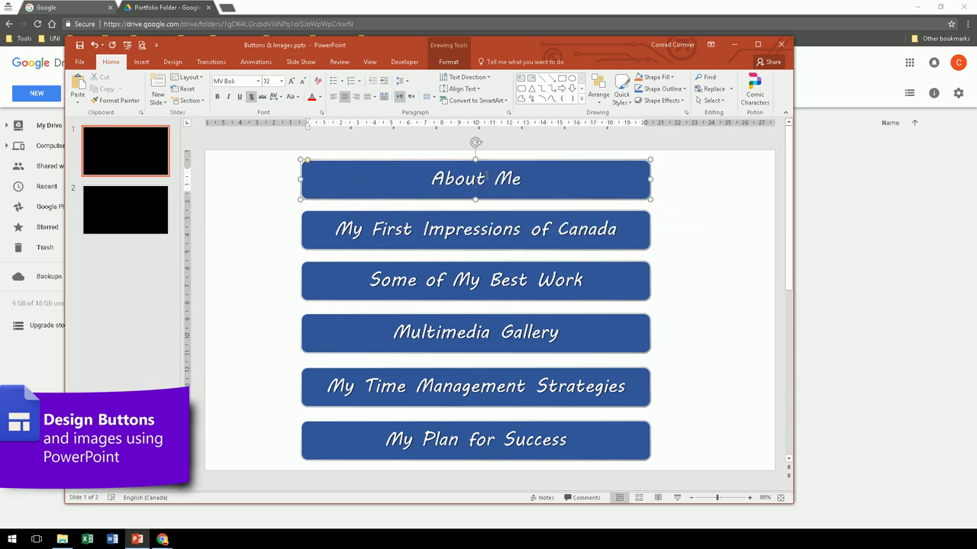
pyautogui.click(678, 198)
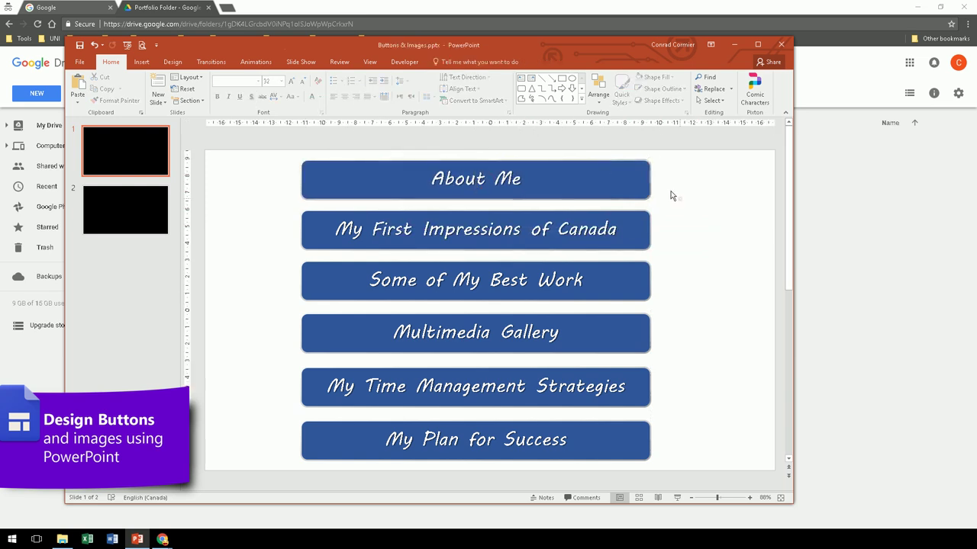
pyautogui.rightClick(587, 161)
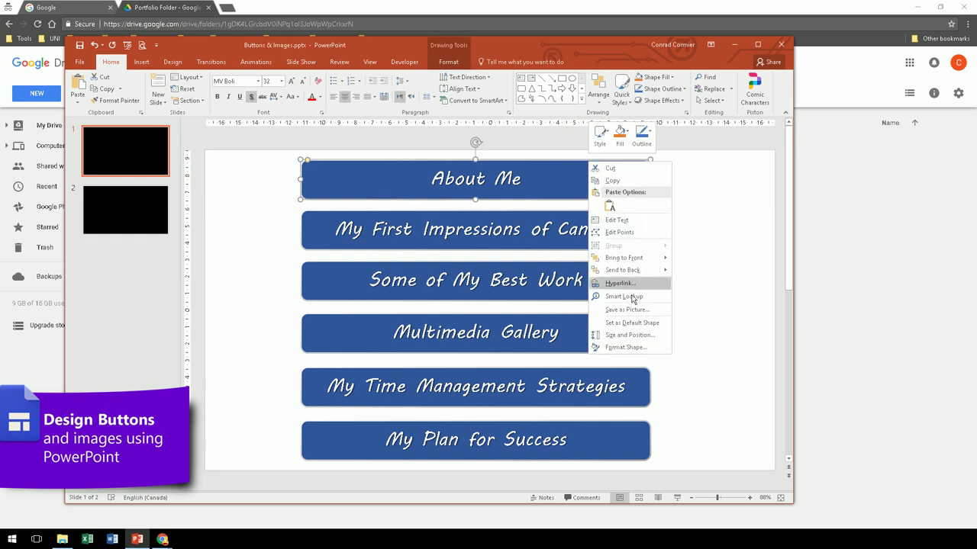
pyautogui.click(645, 316)
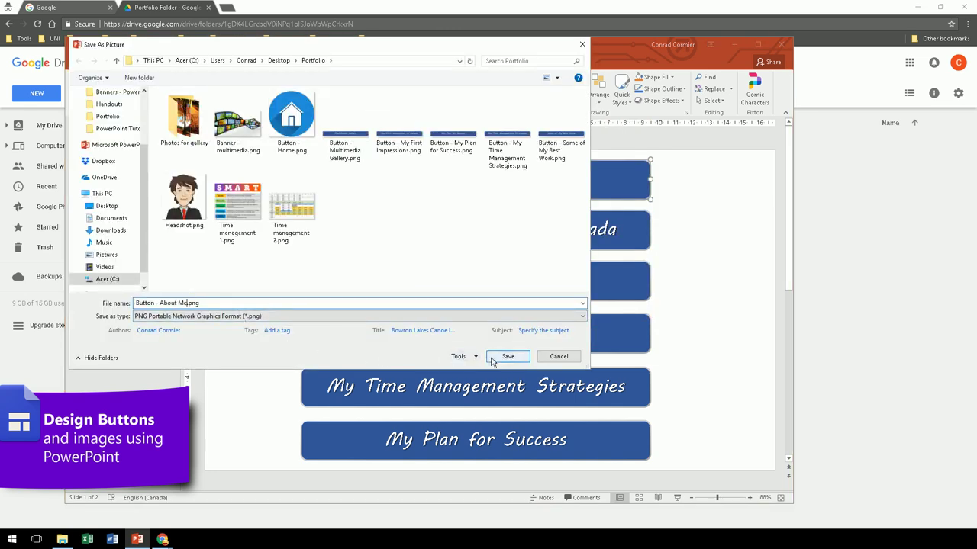
pyautogui.click(496, 358)
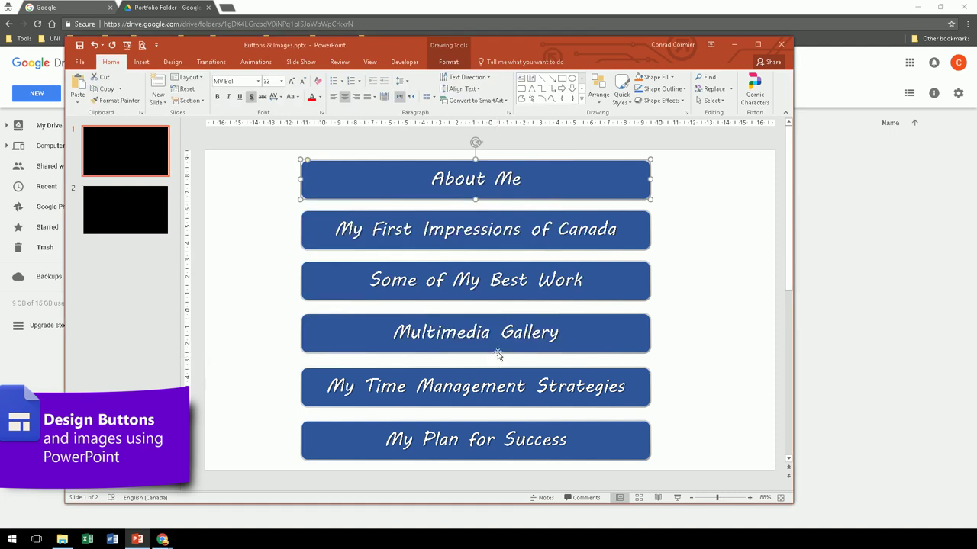
pyautogui.click(255, 206)
# On slide 2, select every shape of the My 5-Year Plan timeline and group them
pyautogui.click(122, 218)
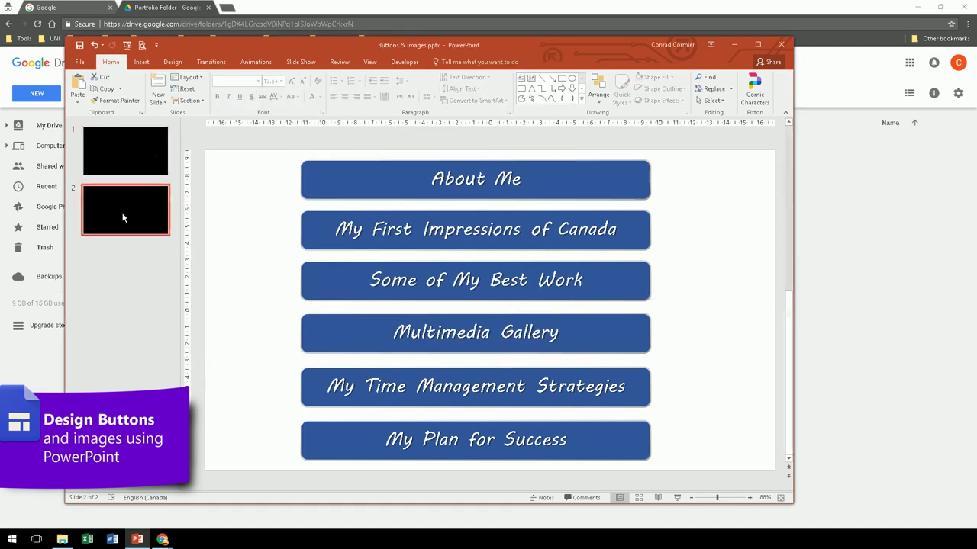
pyautogui.click(326, 303)
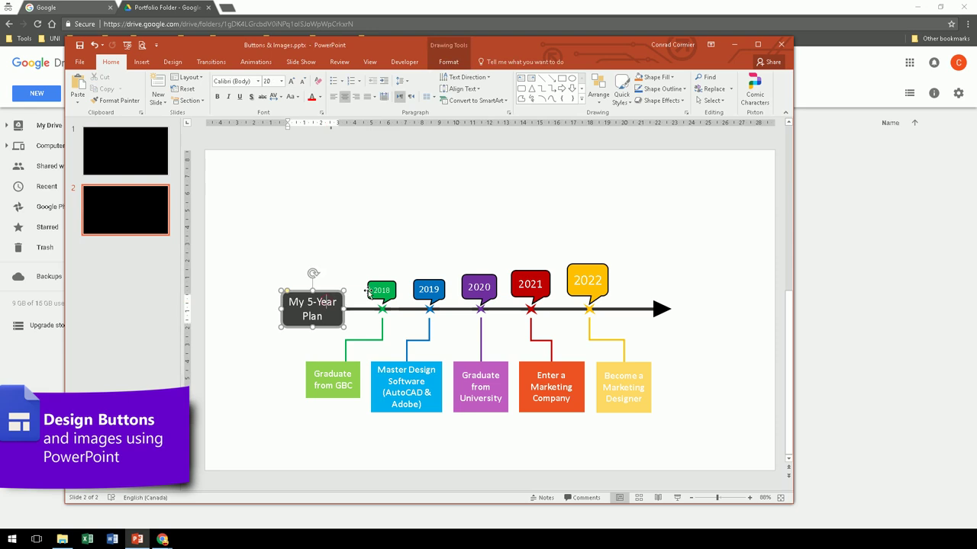
pyautogui.click(368, 291)
pyautogui.click(432, 287)
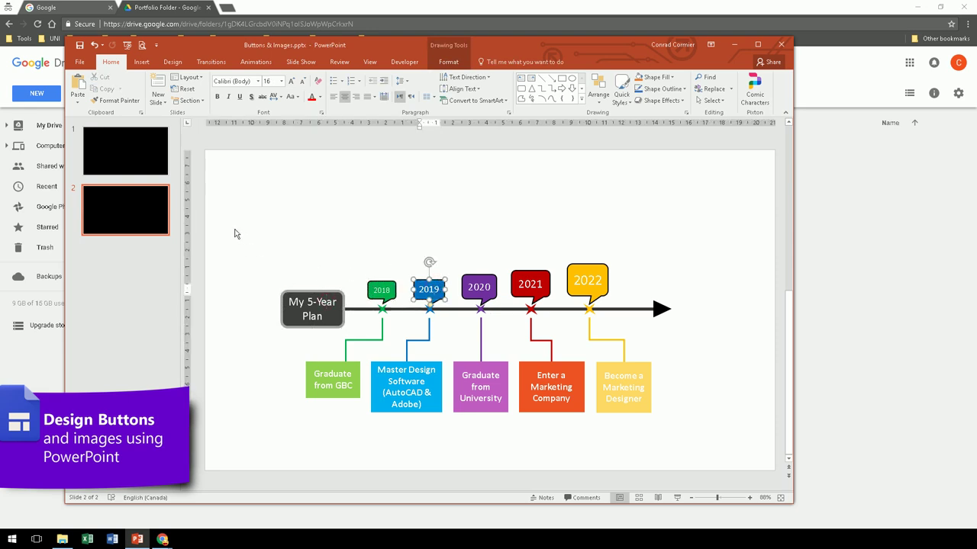
pyautogui.moveTo(230, 226); pyautogui.dragTo(755, 462)
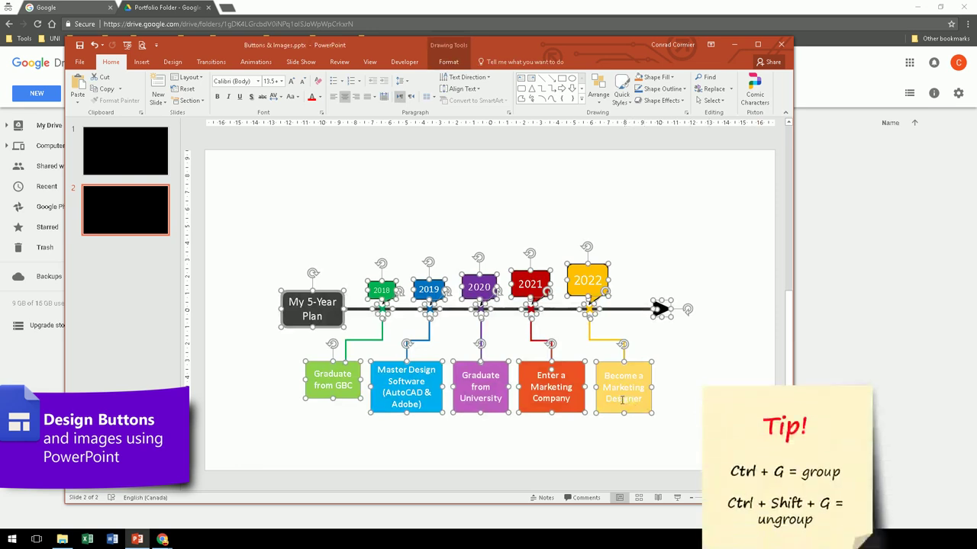
pyautogui.hotkey('ctrl', 'g')
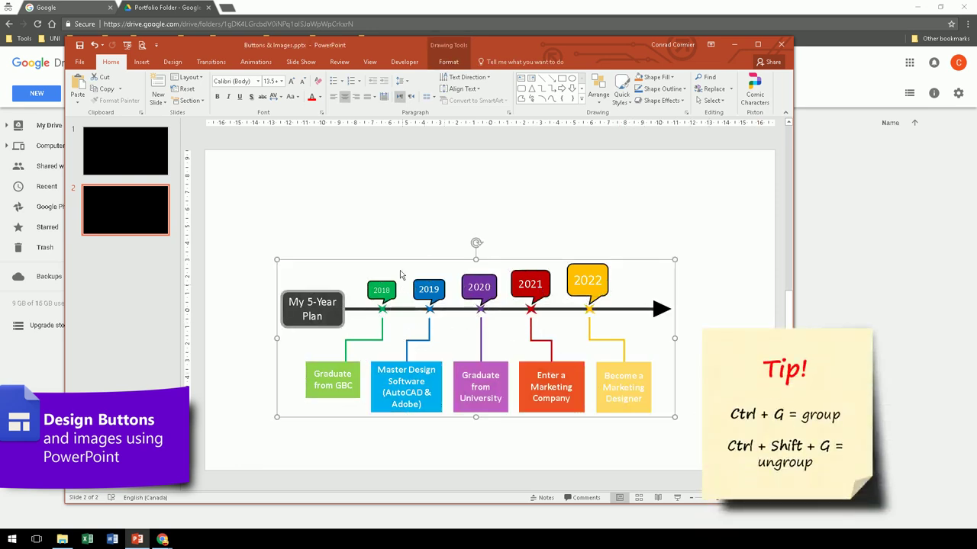
# Save the grouped timeline as the picture '5 Year Plan.png' and minimise PowerPoint
pyautogui.rightClick(404, 261)
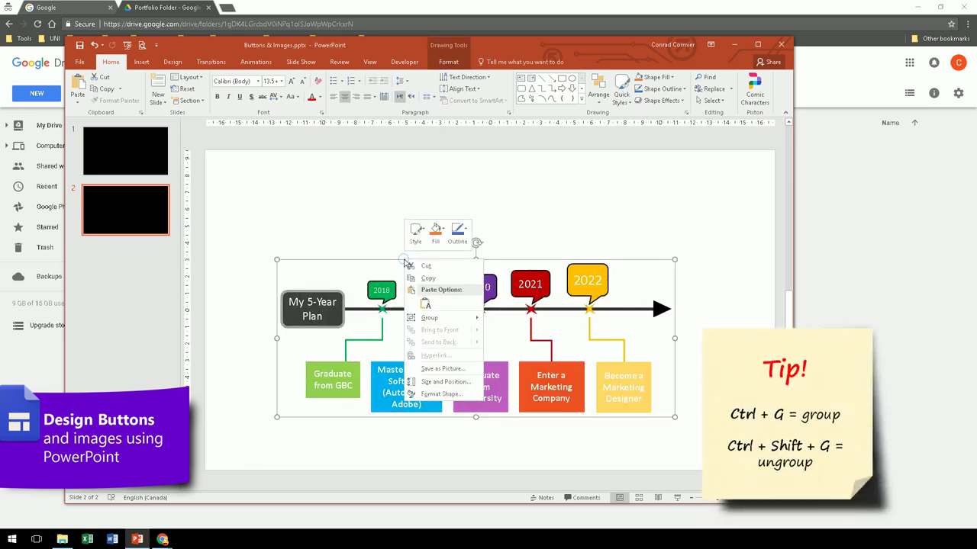
pyautogui.click(441, 372)
pyautogui.write('5 Year Plan')
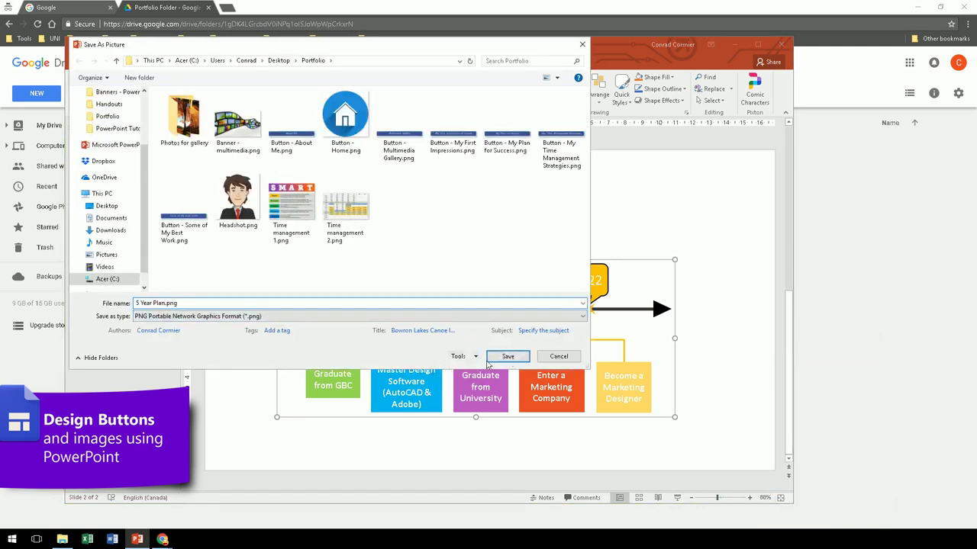
pyautogui.click(506, 357)
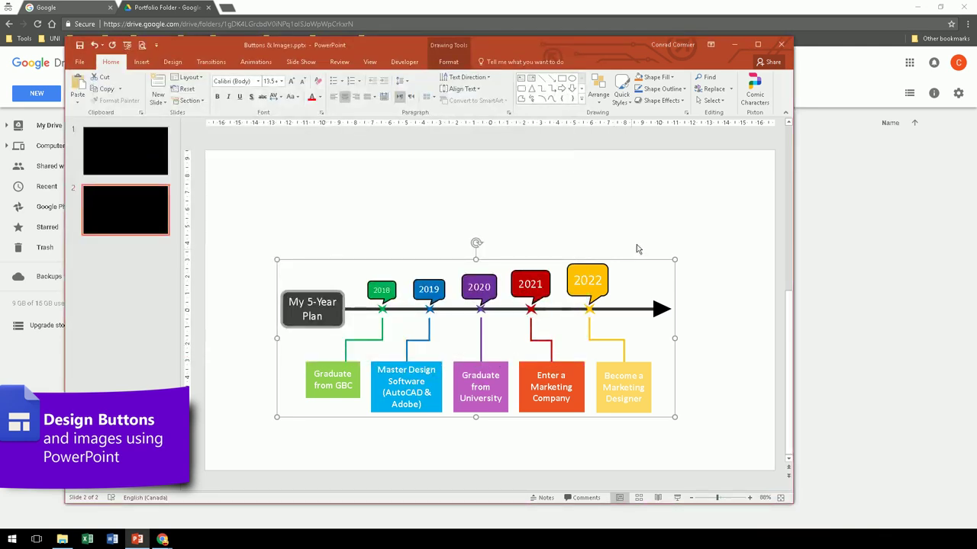
pyautogui.click(733, 45)
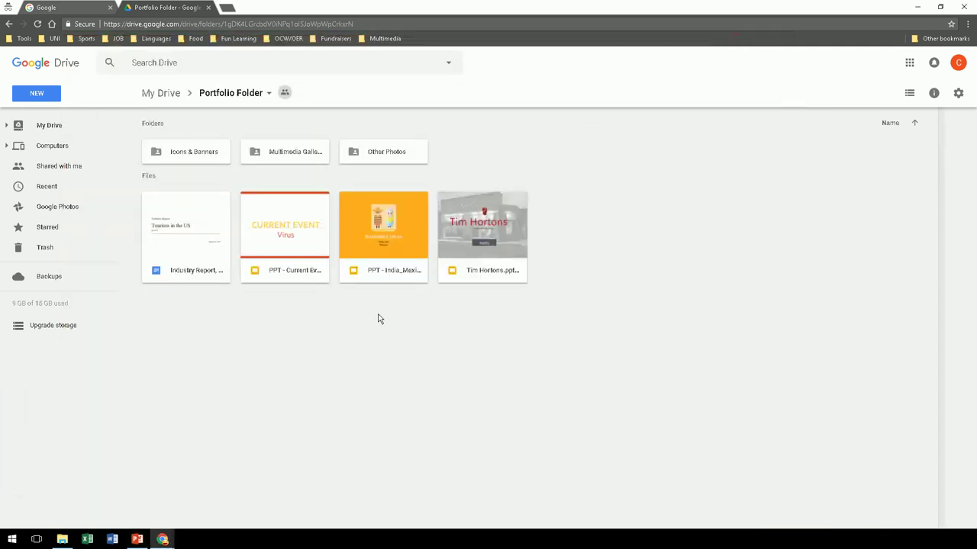
# Upload the 5 Year Plan and time management images into Portfolio Folder
pyautogui.click(62, 539)
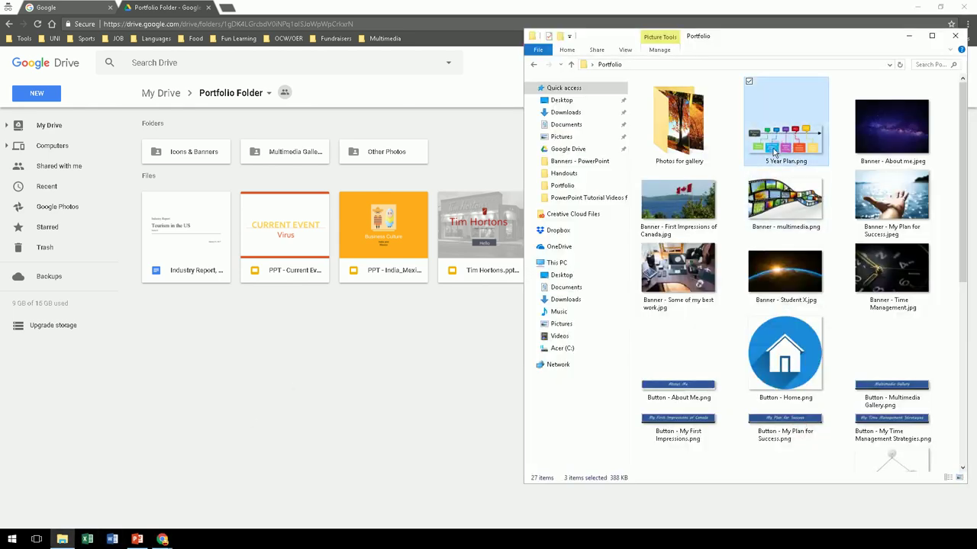
pyautogui.moveTo(774, 152); pyautogui.dragTo(336, 353)
pyautogui.click(950, 423)
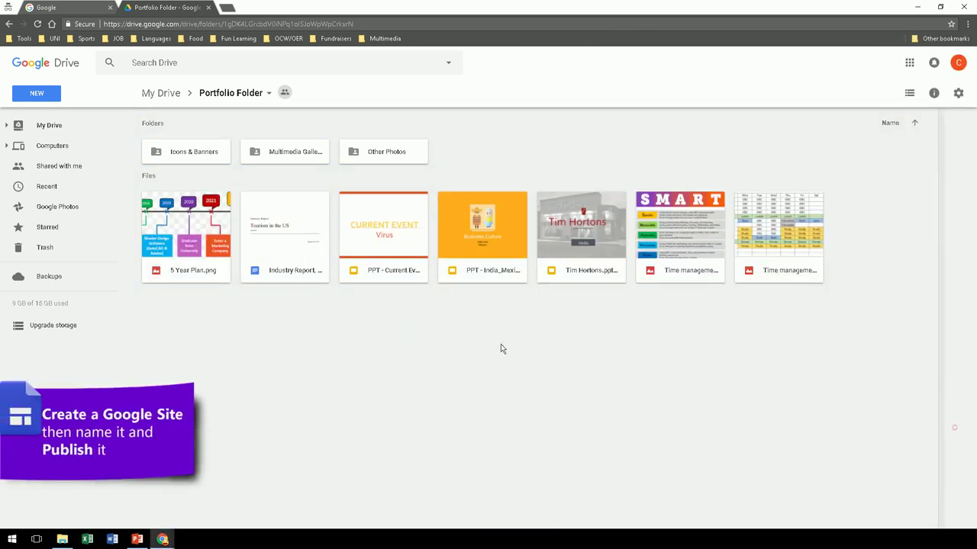
# Create a new Google Site in Portfolio Folder, sharing it with the folder's access
pyautogui.rightClick(476, 148)
pyautogui.click(530, 279)
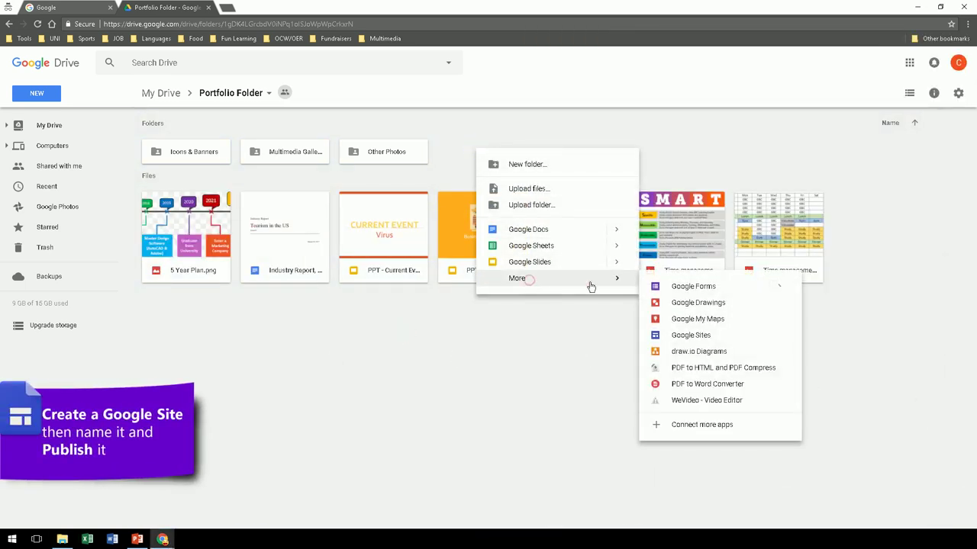
pyautogui.click(691, 335)
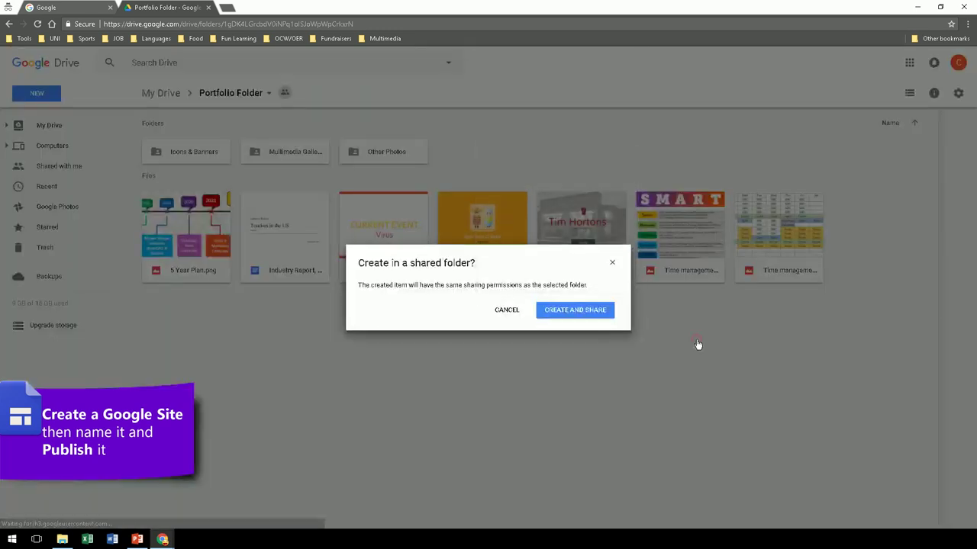
pyautogui.click(572, 311)
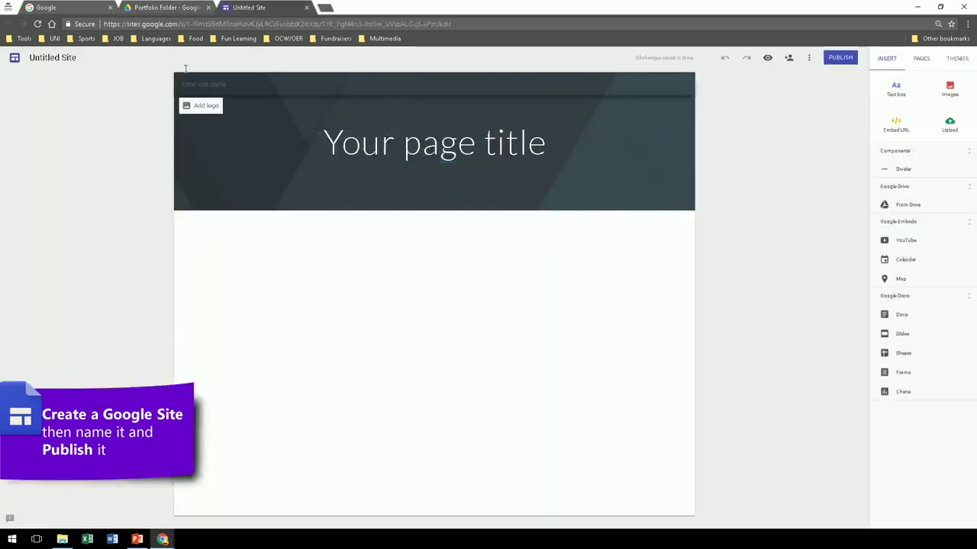
# Name the site 'Student X' and publish it at the student-x address
pyautogui.click(55, 57)
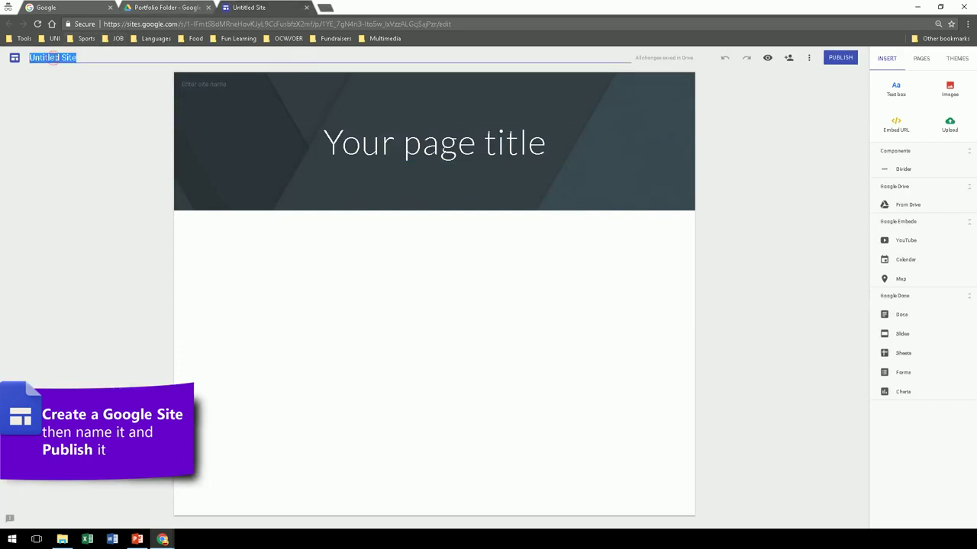
pyautogui.write('Student X')
pyautogui.click(113, 110)
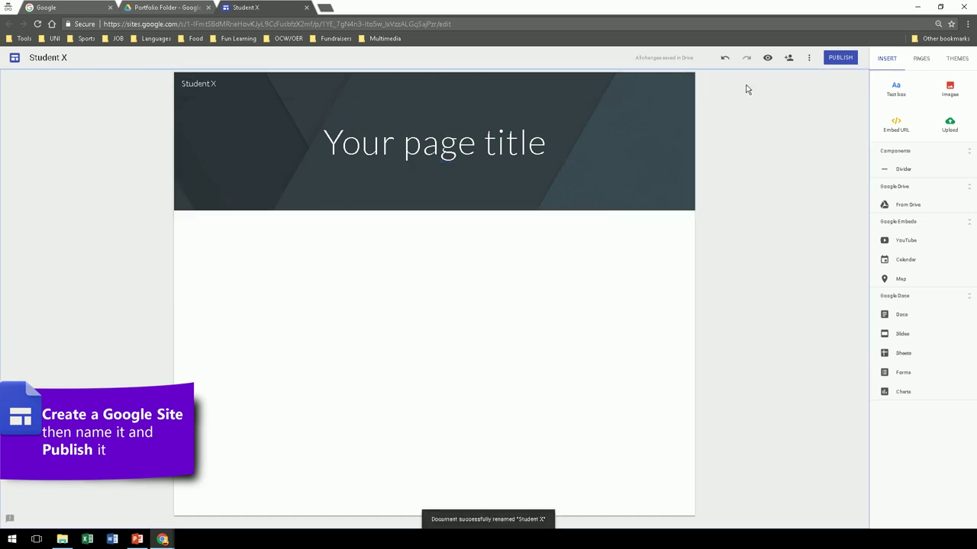
pyautogui.click(841, 59)
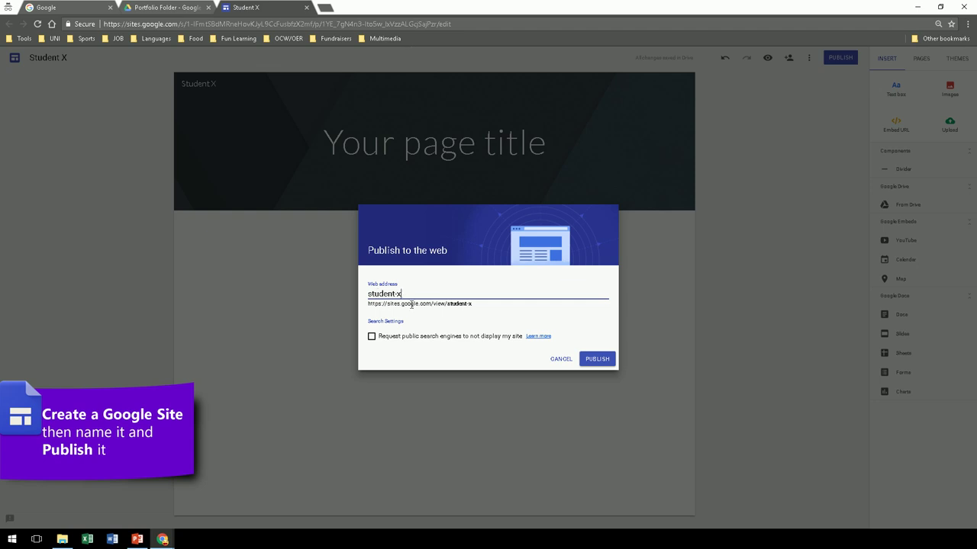
pyautogui.click(595, 360)
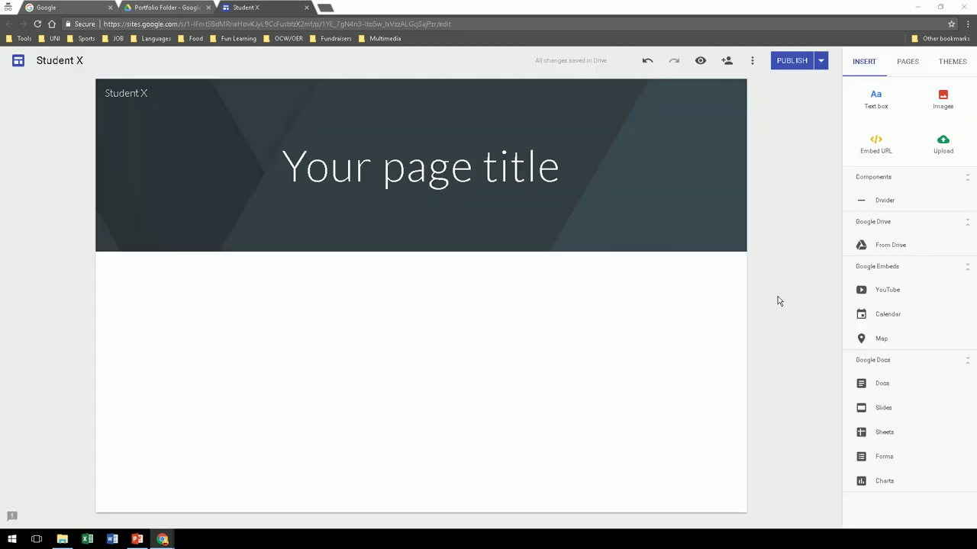
# Replace the page title text with 'Student X'
pyautogui.click(425, 173)
pyautogui.tripleClick(425, 173)
pyautogui.write('Student X')
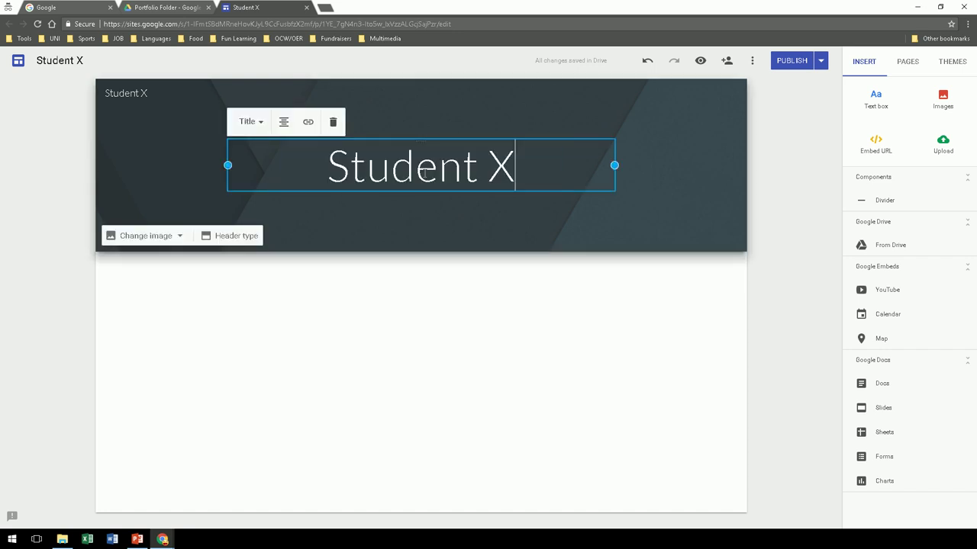
pyautogui.click(769, 244)
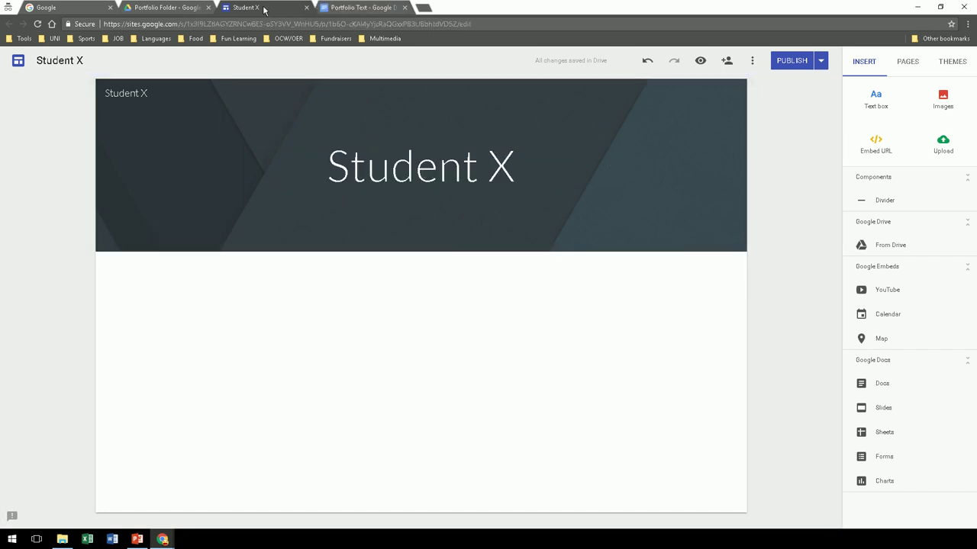
# Copy the two introduction paragraphs from the Portfolio Text document and return to the site page
pyautogui.click(360, 8)
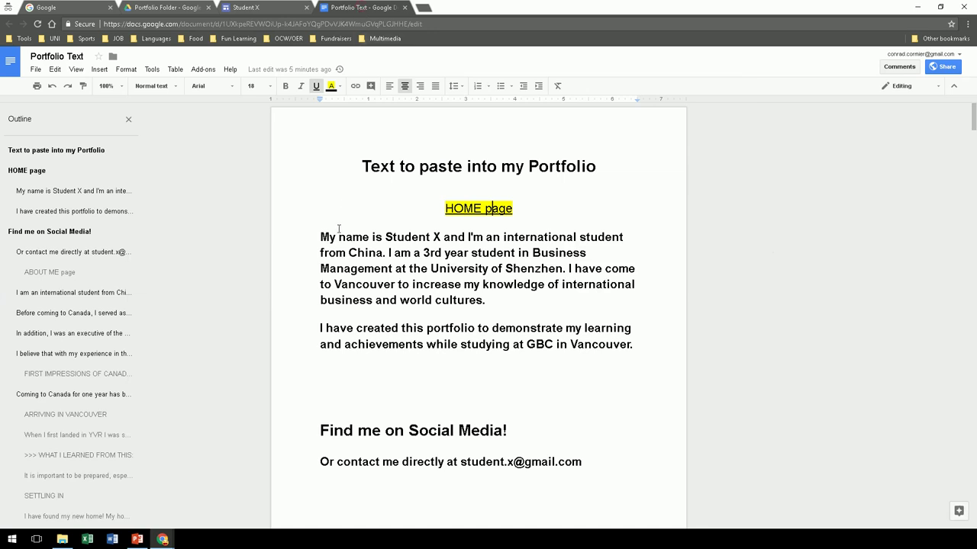
pyautogui.moveTo(323, 236); pyautogui.dragTo(642, 341)
pyautogui.hotkey('ctrl', 'c')
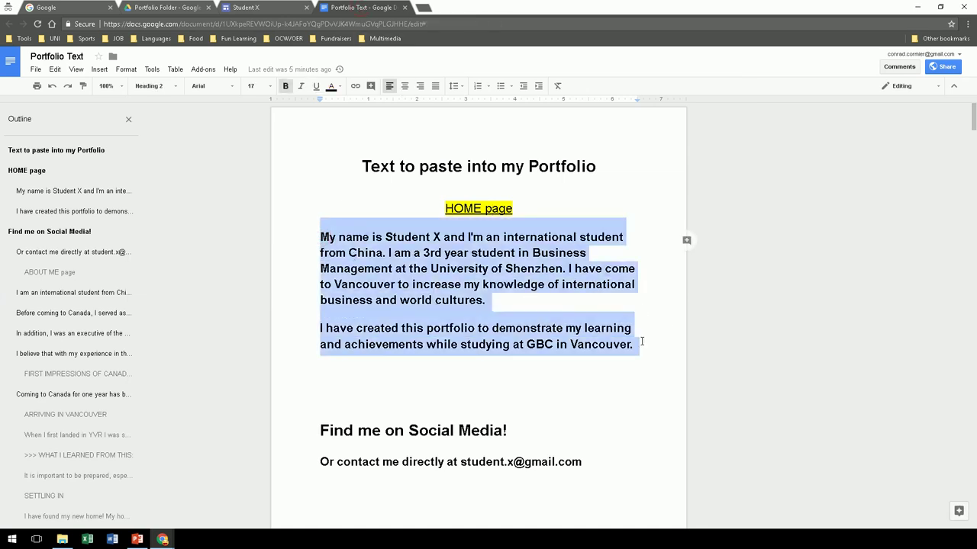
pyautogui.click(280, 11)
pyautogui.click(283, 312)
pyautogui.doubleClick(283, 312)
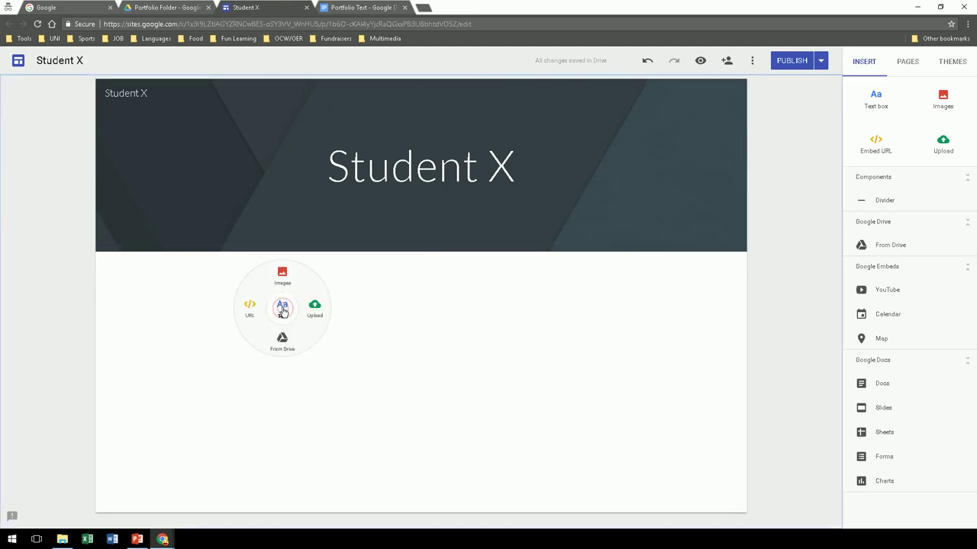
# Paste the two introduction paragraphs into a new text box below the Student X header
pyautogui.click(282, 308)
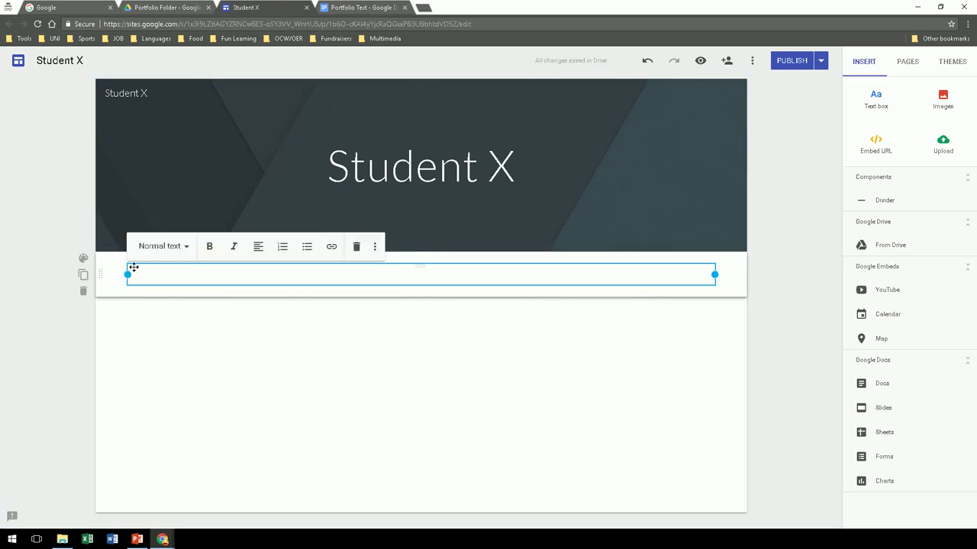
pyautogui.click(83, 291)
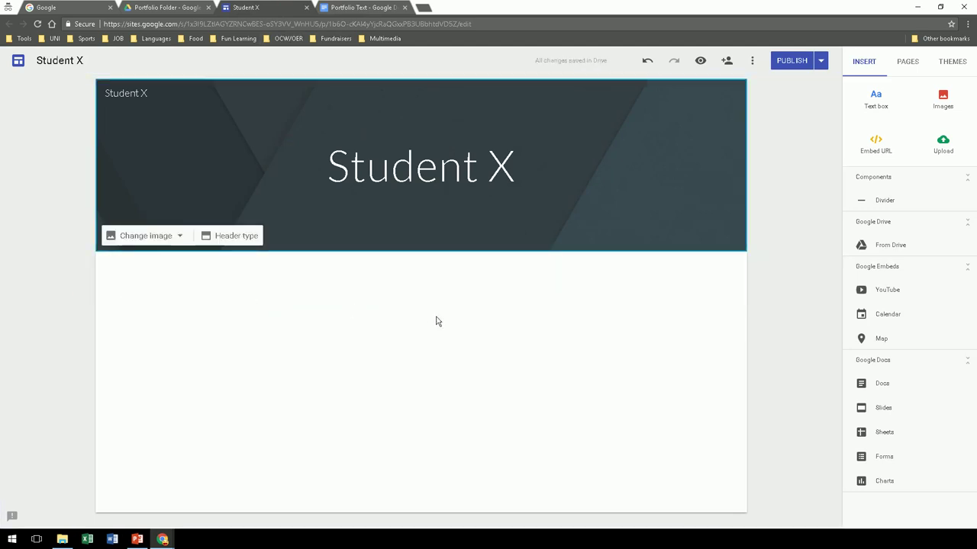
pyautogui.click(879, 106)
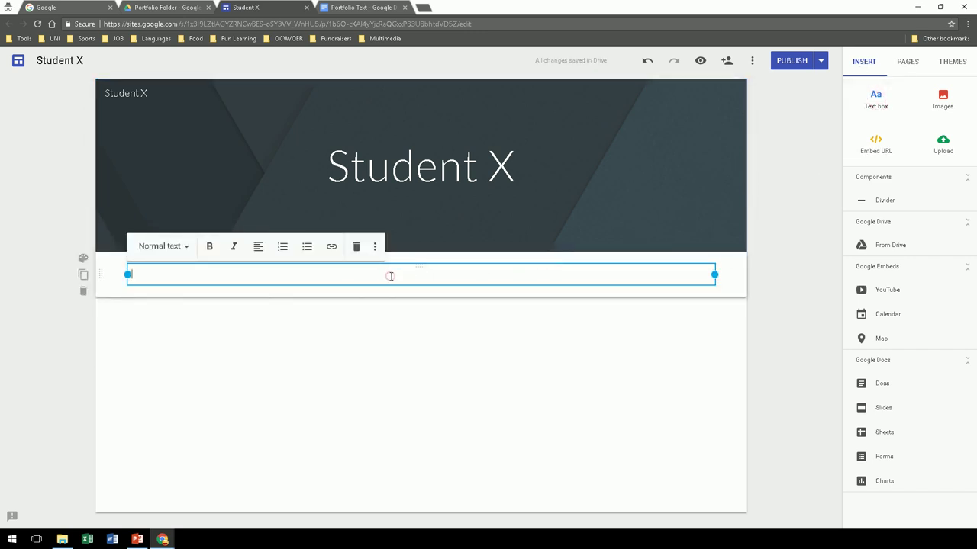
pyautogui.hotkey('ctrl', 'v')
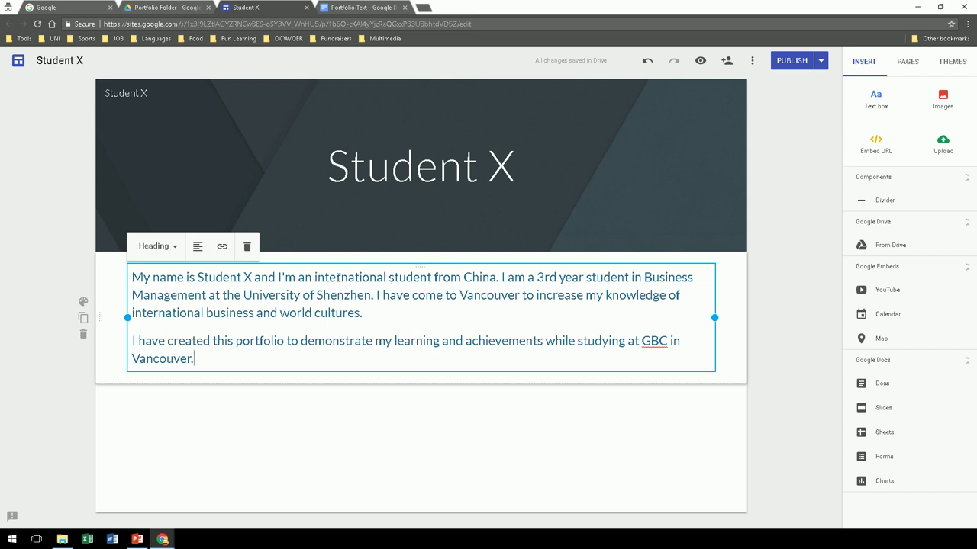
pyautogui.click(68, 266)
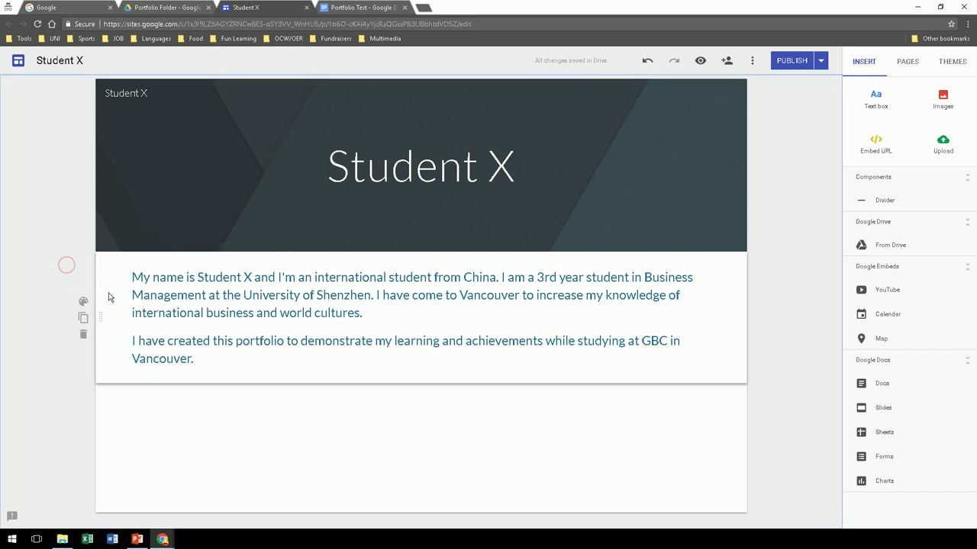
# Insert Headshot.png from the Drive Portfolio Folder and move it beside the intro text
pyautogui.doubleClick(208, 430)
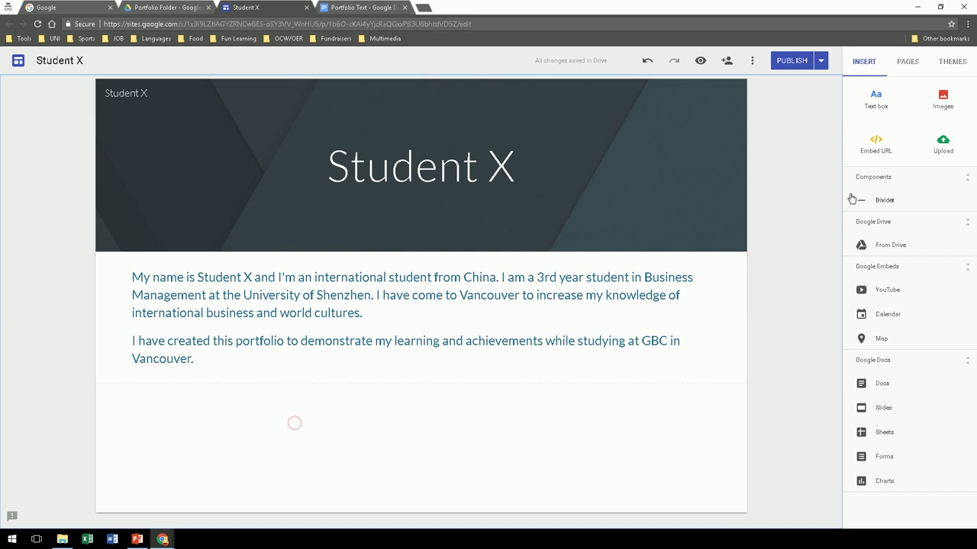
pyautogui.click(943, 100)
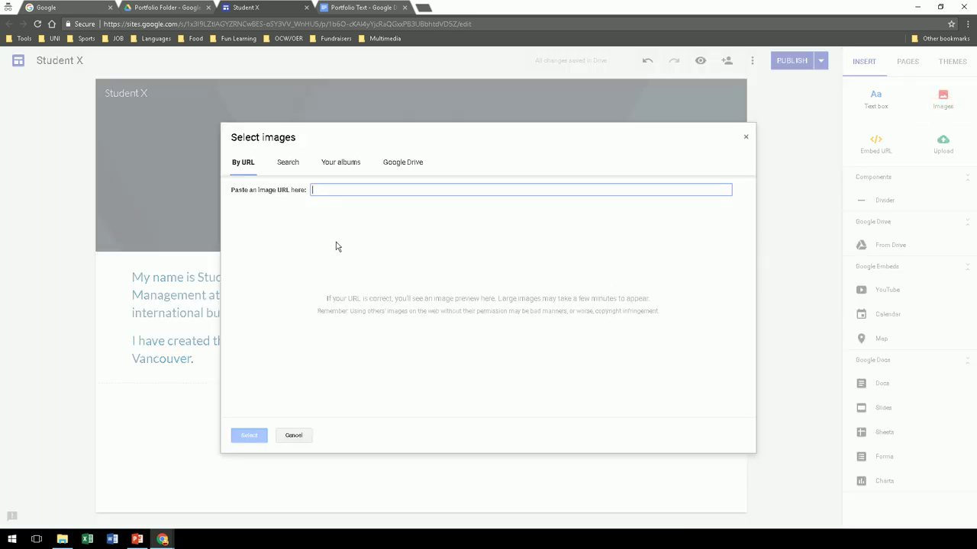
pyautogui.click(401, 163)
pyautogui.doubleClick(266, 333)
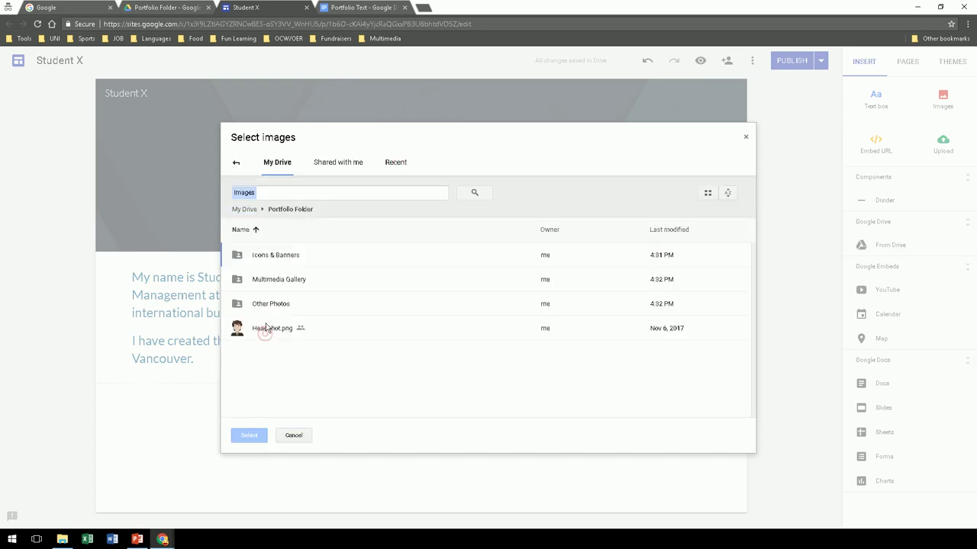
pyautogui.click(264, 327)
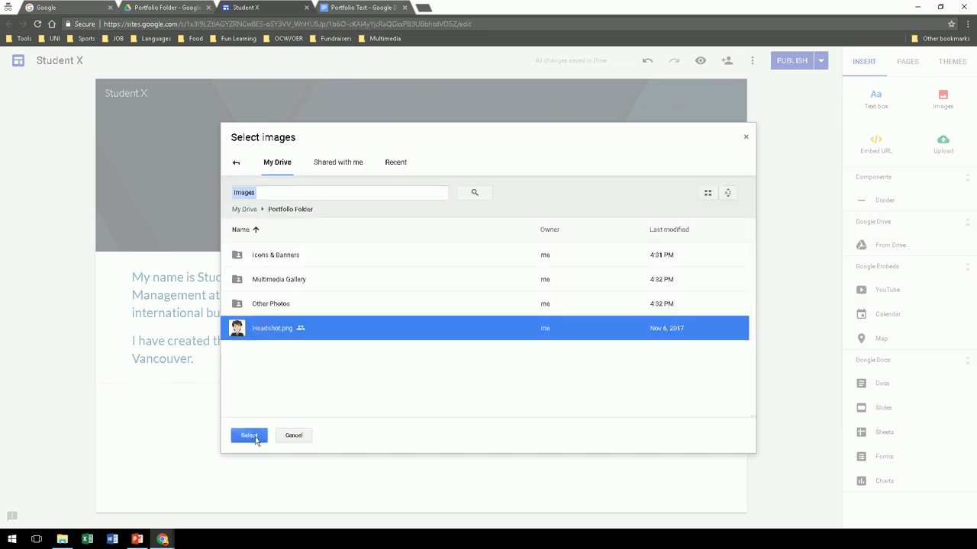
pyautogui.click(251, 436)
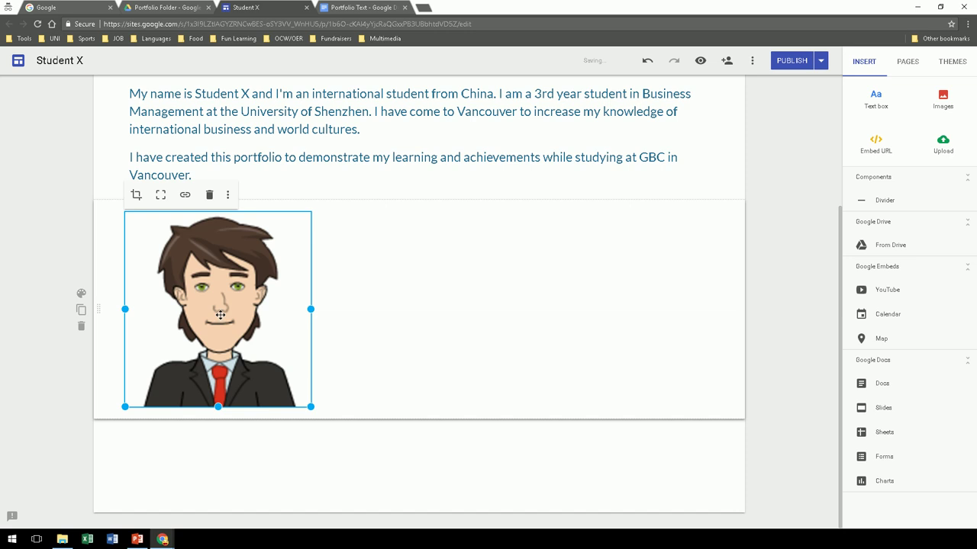
pyautogui.moveTo(220, 314); pyautogui.dragTo(136, 144)
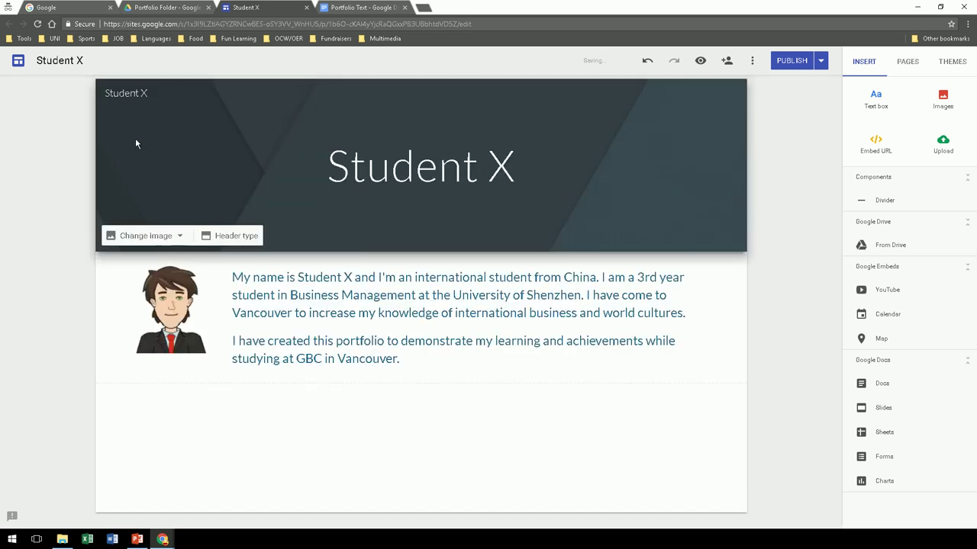
# Make the headshot taller and wider, and fit the whole image inside its frame
pyautogui.click(193, 334)
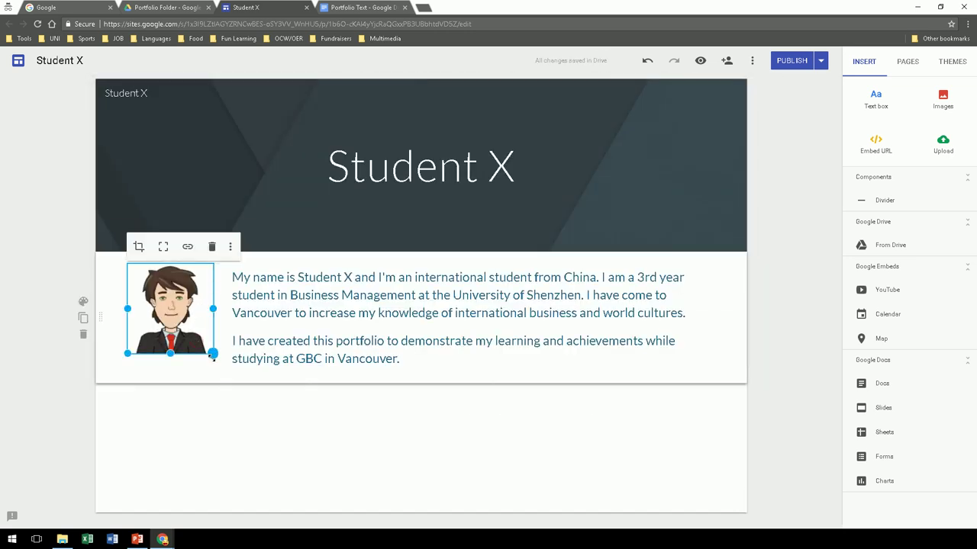
pyautogui.moveTo(212, 356); pyautogui.dragTo(225, 380)
pyautogui.moveTo(213, 318); pyautogui.dragTo(277, 328)
pyautogui.click(163, 247)
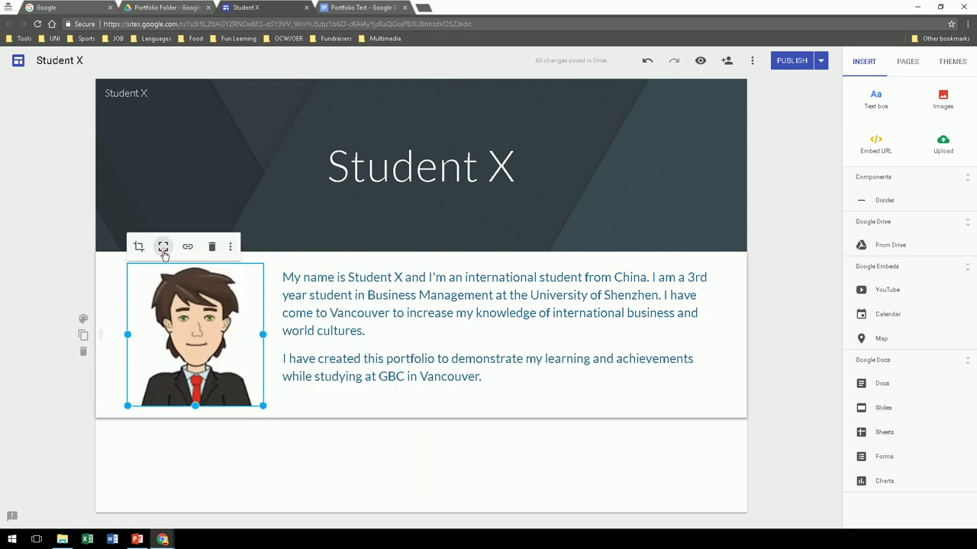
pyautogui.click(367, 351)
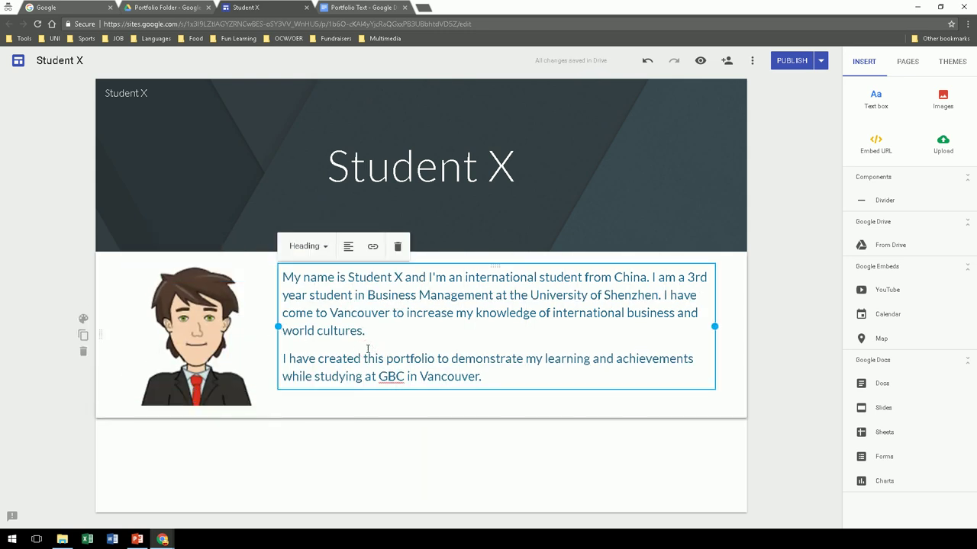
pyautogui.click(780, 349)
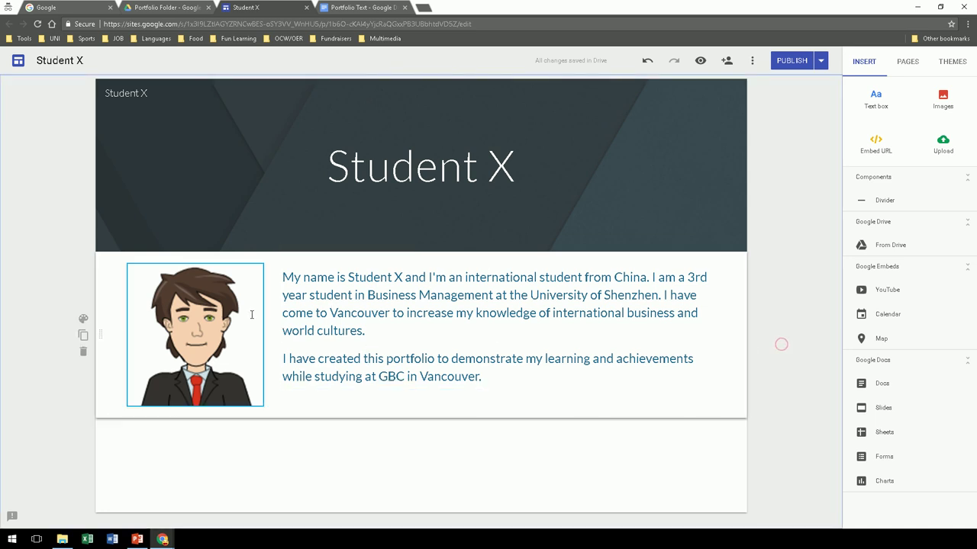
pyautogui.click(84, 320)
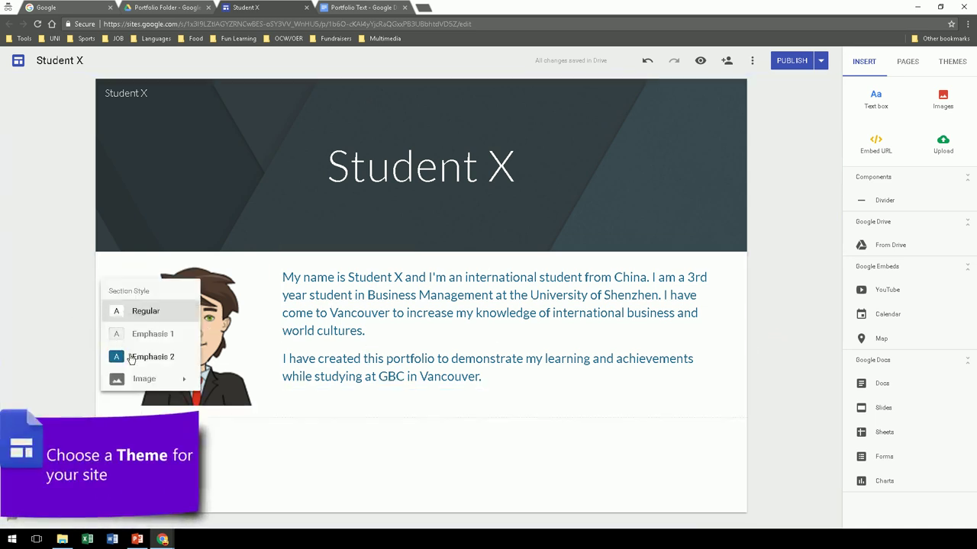
# Give the intro section the Emphasis 2 style and try the Simple theme's pink and teal colours
pyautogui.click(128, 355)
pyautogui.click(773, 325)
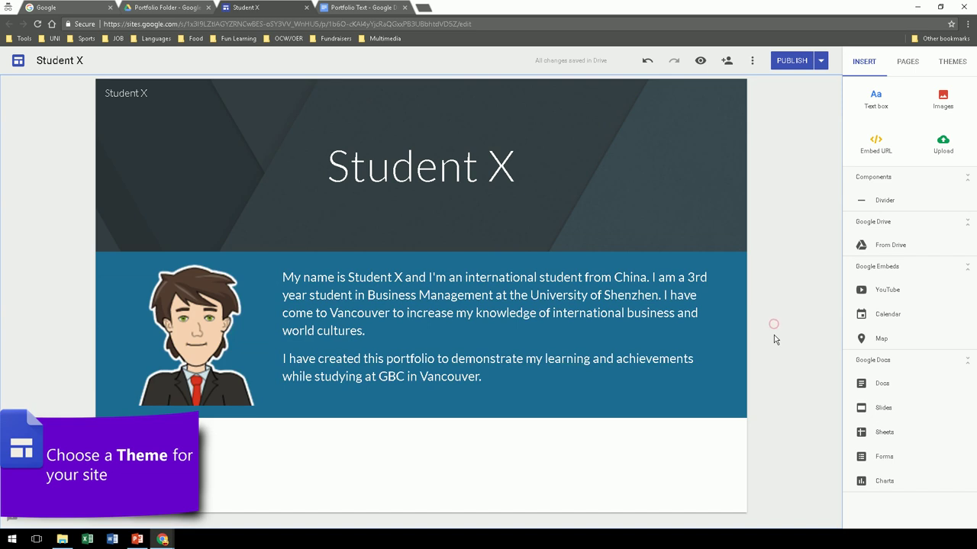
pyautogui.click(952, 61)
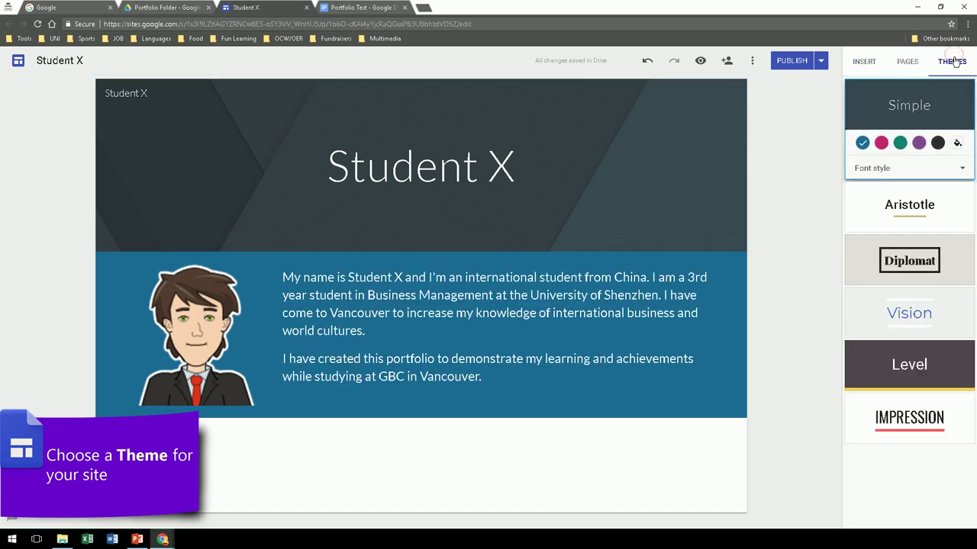
pyautogui.click(880, 145)
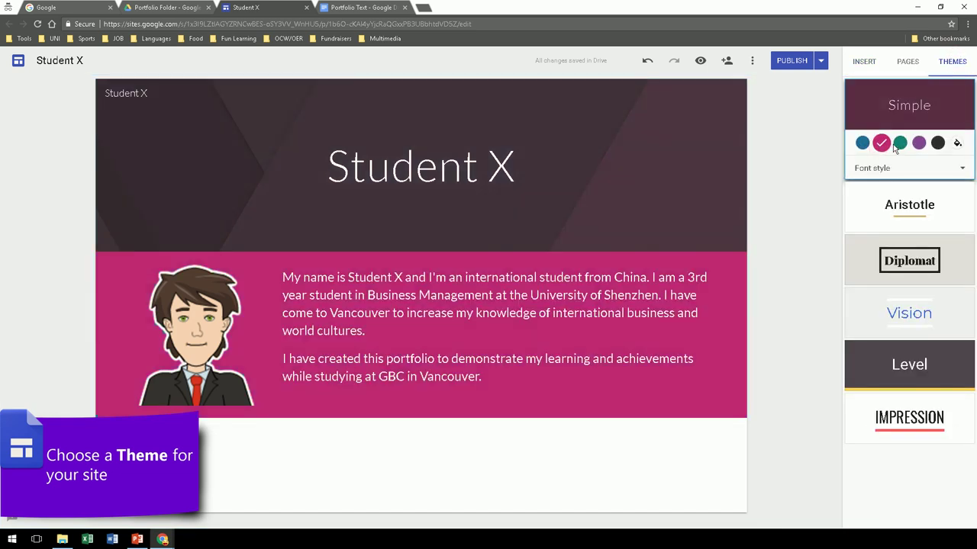
pyautogui.click(898, 145)
# Compare the Aristotle, Diplomat, Vision, Level and Impression themes, settling on Aristotle
pyautogui.click(920, 209)
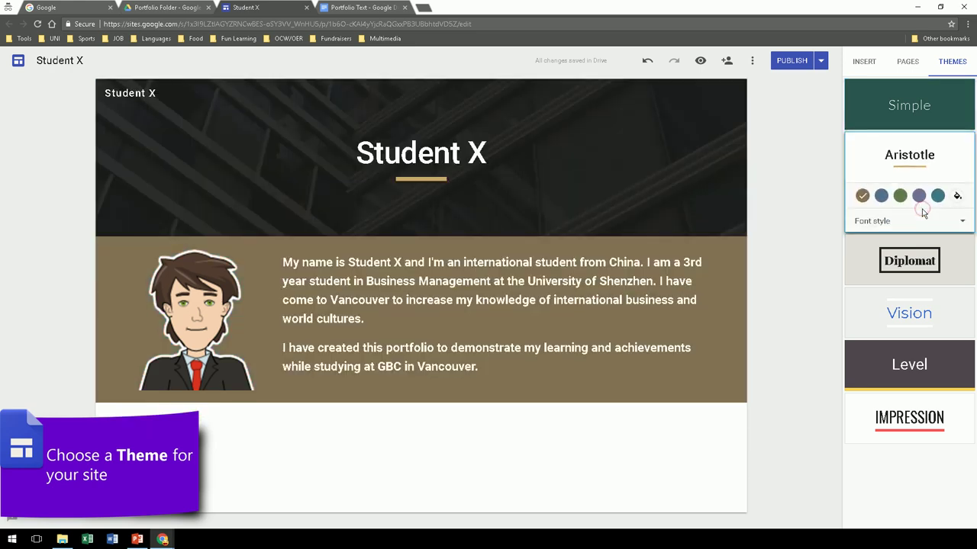
pyautogui.click(910, 256)
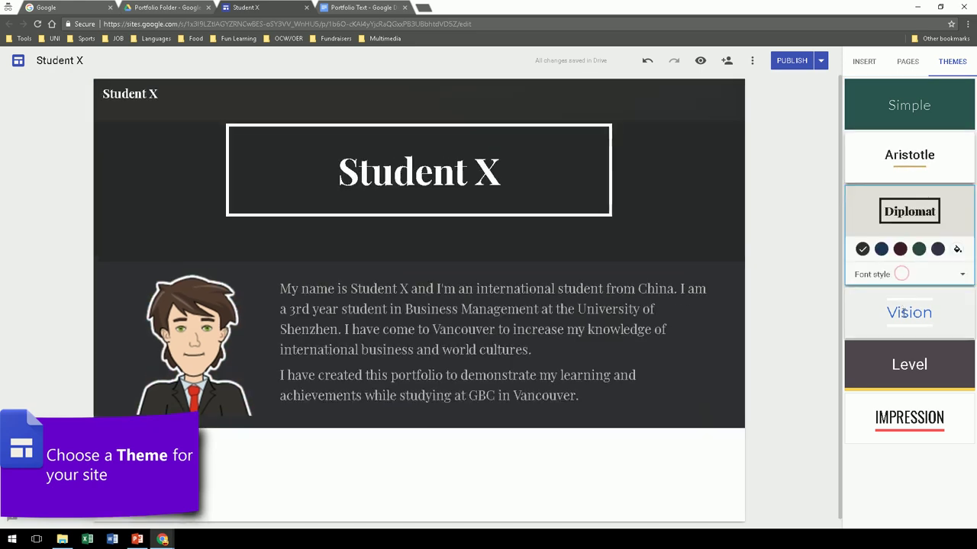
pyautogui.click(903, 313)
pyautogui.click(908, 363)
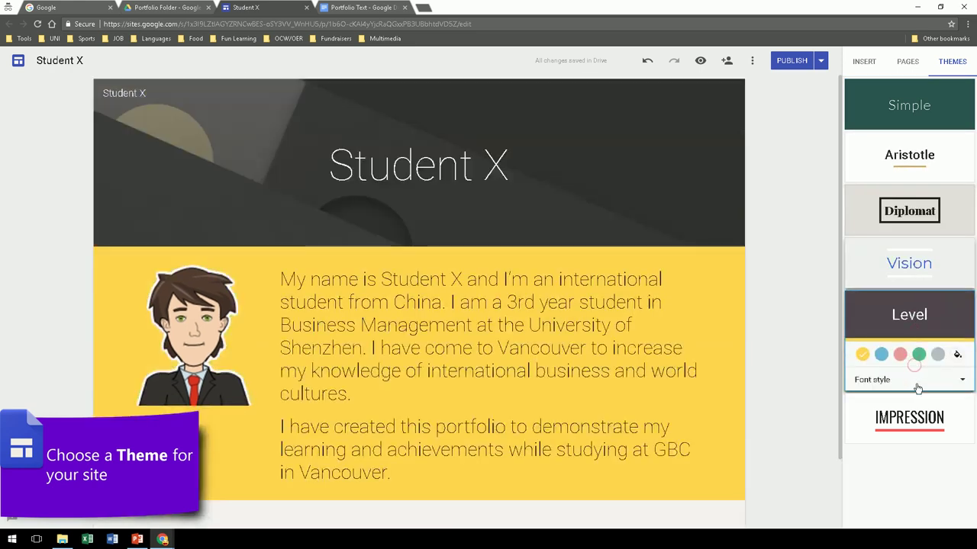
pyautogui.click(914, 410)
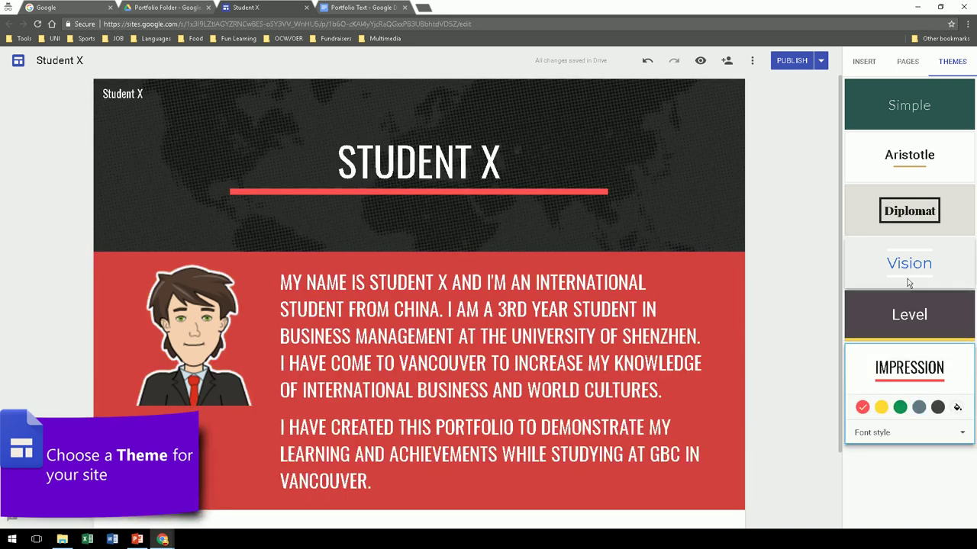
pyautogui.click(910, 160)
# Set the Aristotle theme to custom colour #0052a2 with the Bold font style
pyautogui.click(957, 195)
pyautogui.click(967, 226)
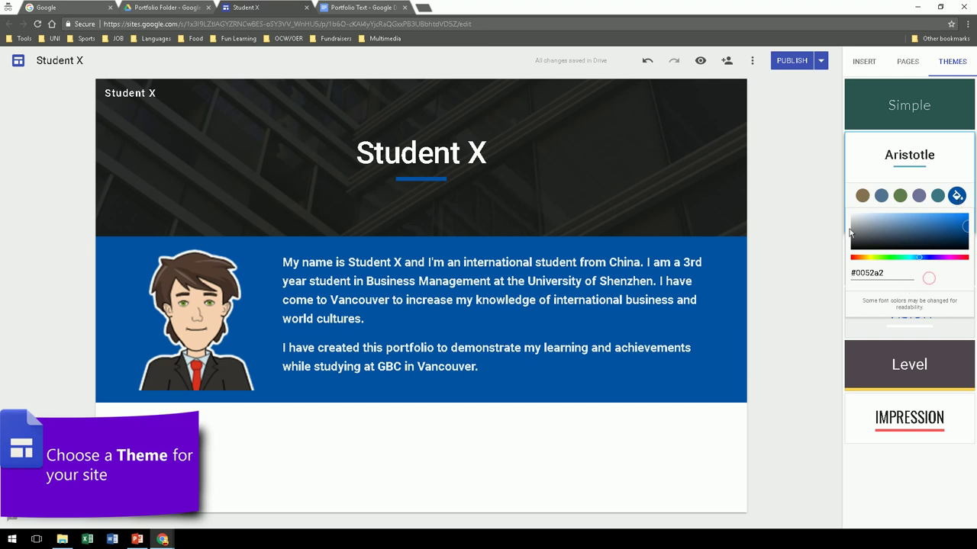
pyautogui.click(796, 218)
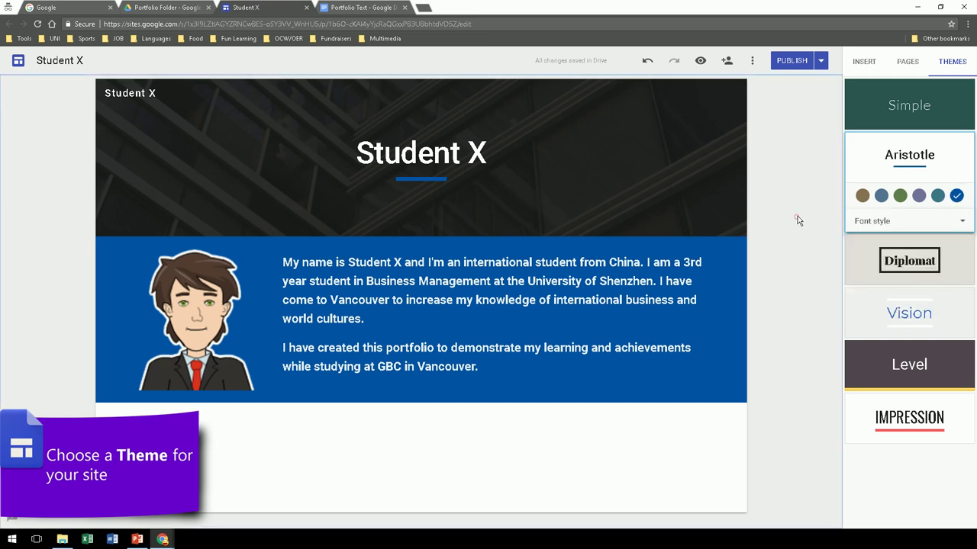
pyautogui.click(962, 223)
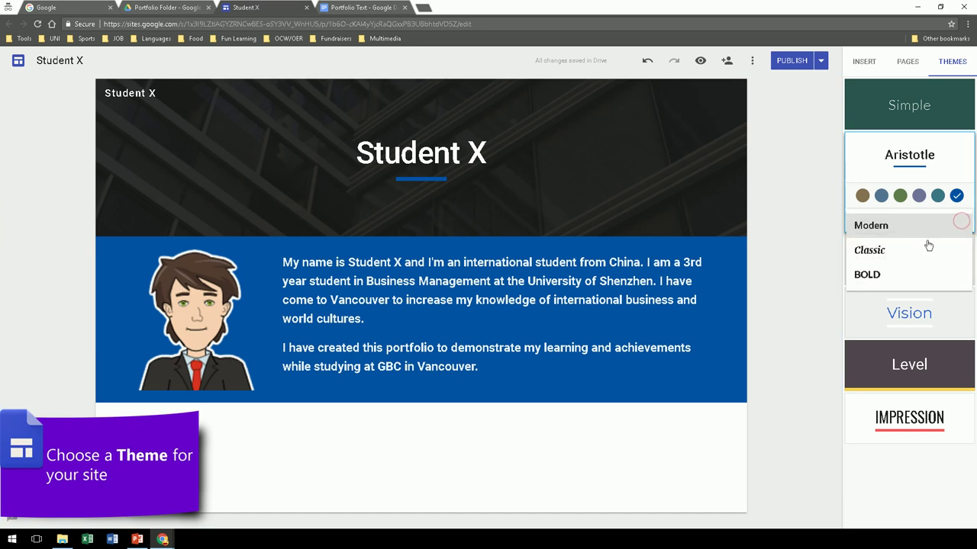
pyautogui.click(871, 276)
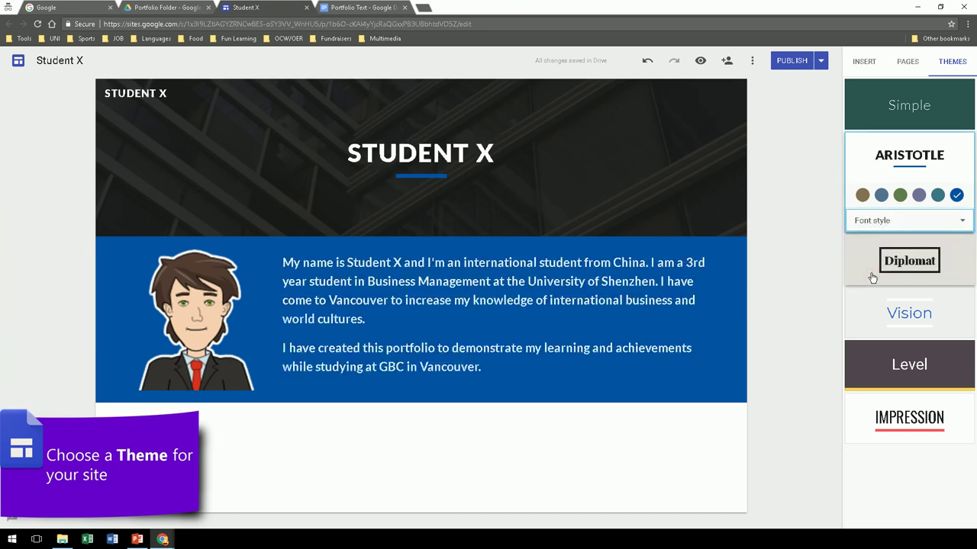
pyautogui.click(905, 65)
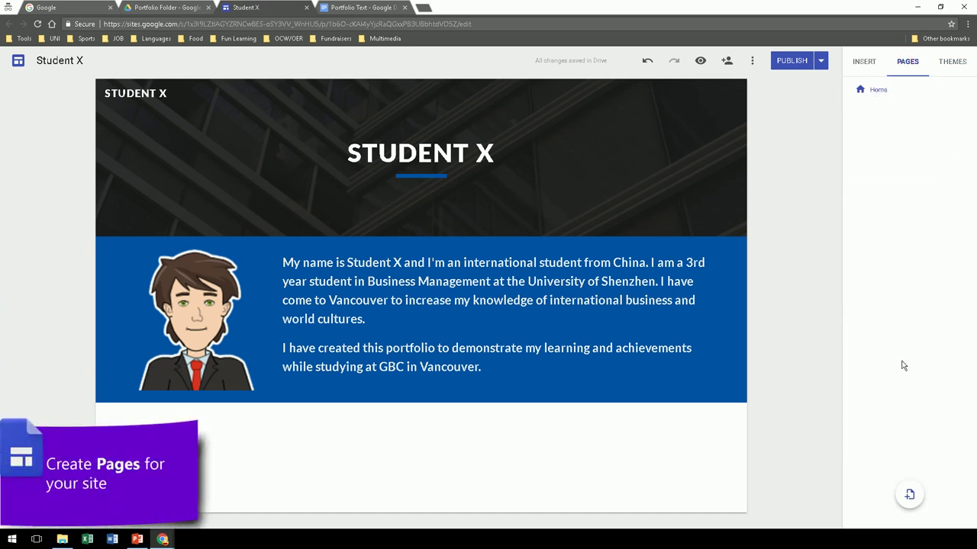
# Create the About Me and First Impressions of Canada pages, then open About Me
pyautogui.click(909, 494)
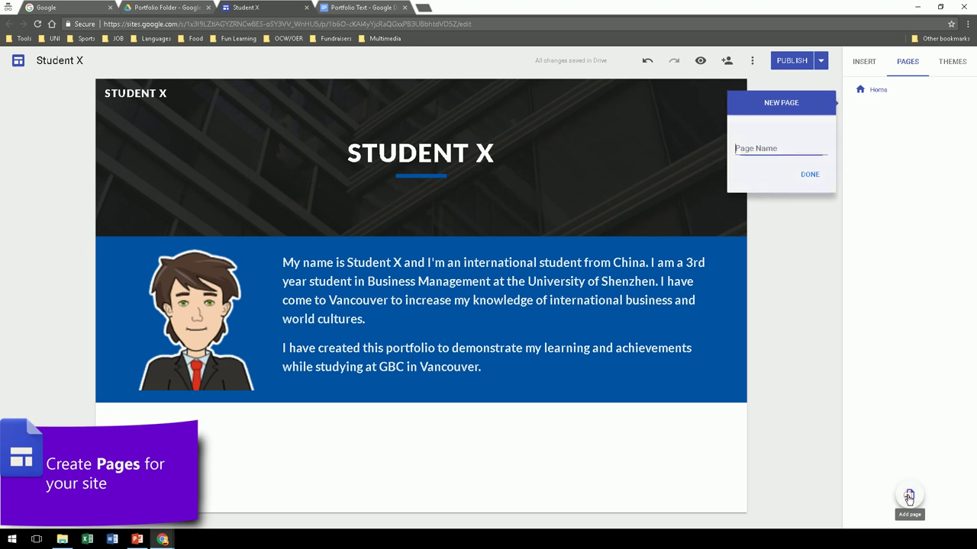
pyautogui.write('About Me')
pyautogui.click(810, 175)
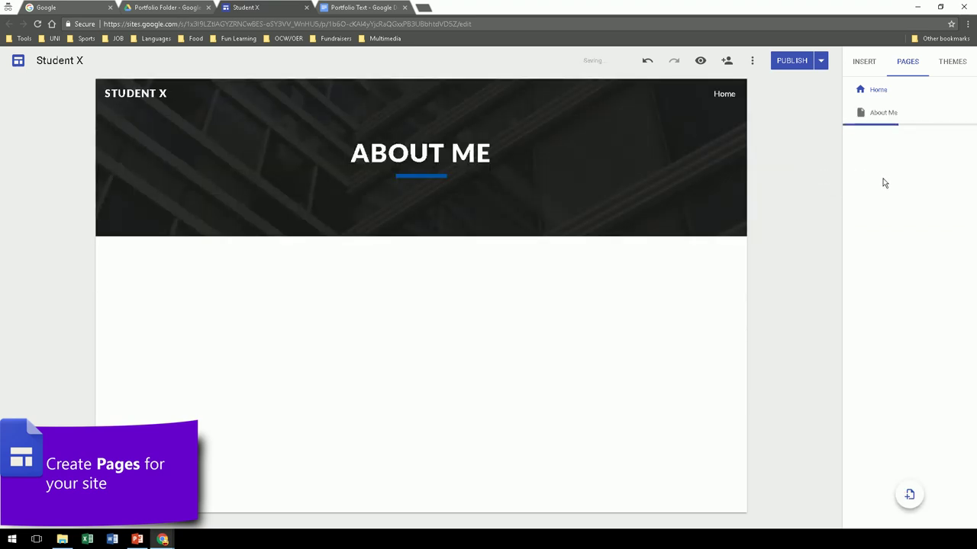
pyautogui.click(908, 494)
pyautogui.hotkey('ctrl', 'v')
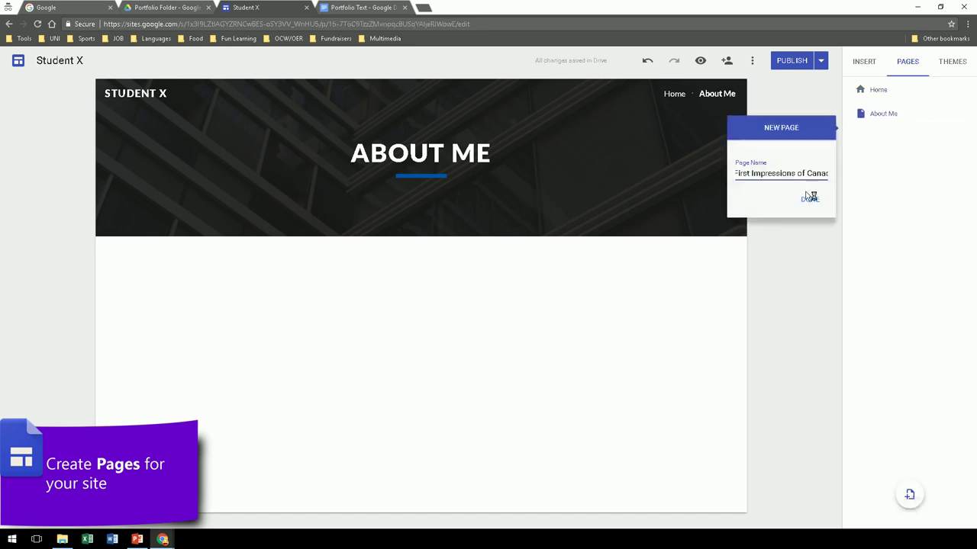
pyautogui.click(808, 201)
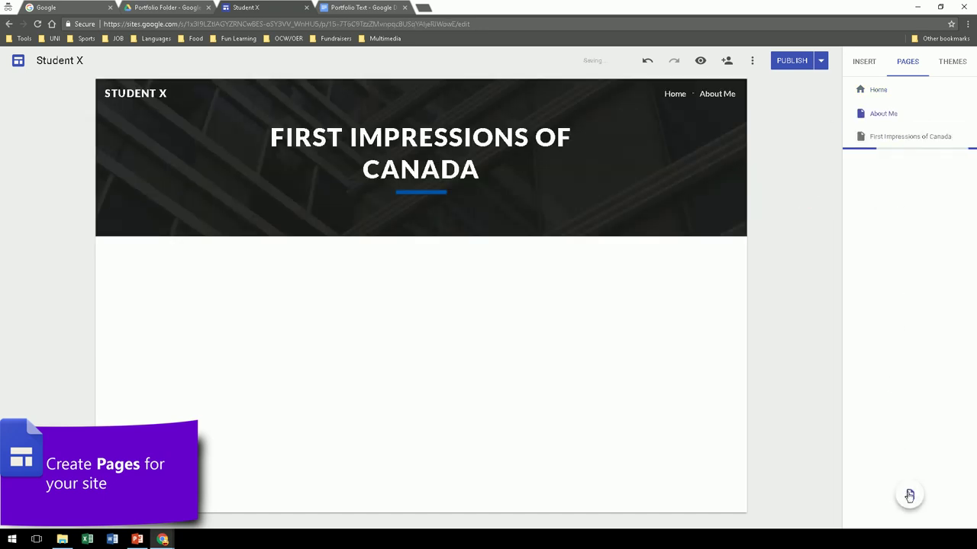
pyautogui.click(908, 500)
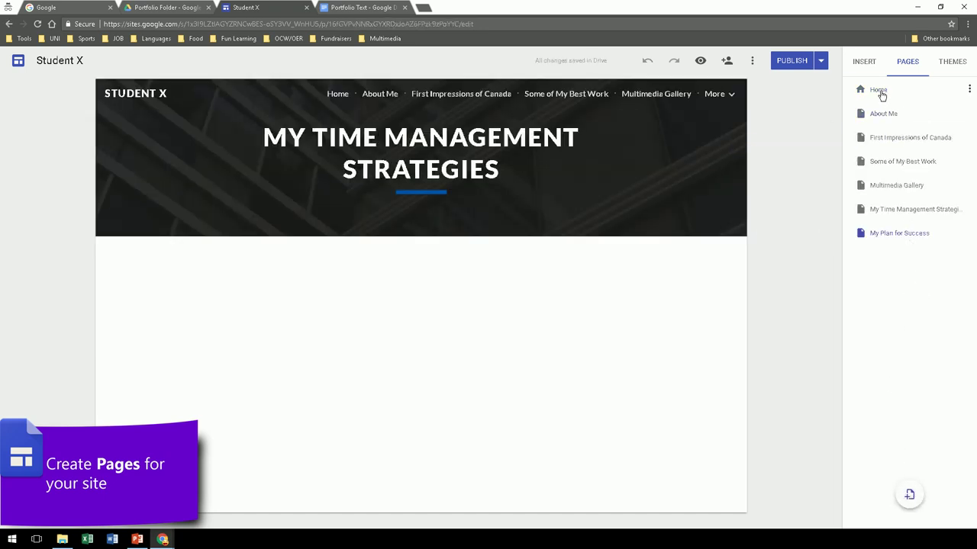
pyautogui.click(881, 93)
pyautogui.click(883, 116)
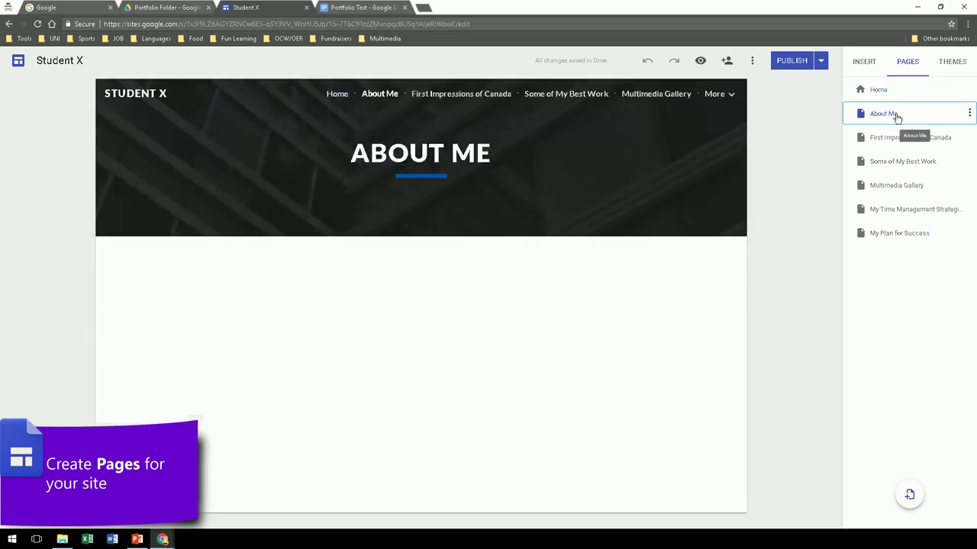
# Nest About Me under Home and add a page named 'sub page' beneath it
pyautogui.moveTo(898, 119); pyautogui.dragTo(890, 92)
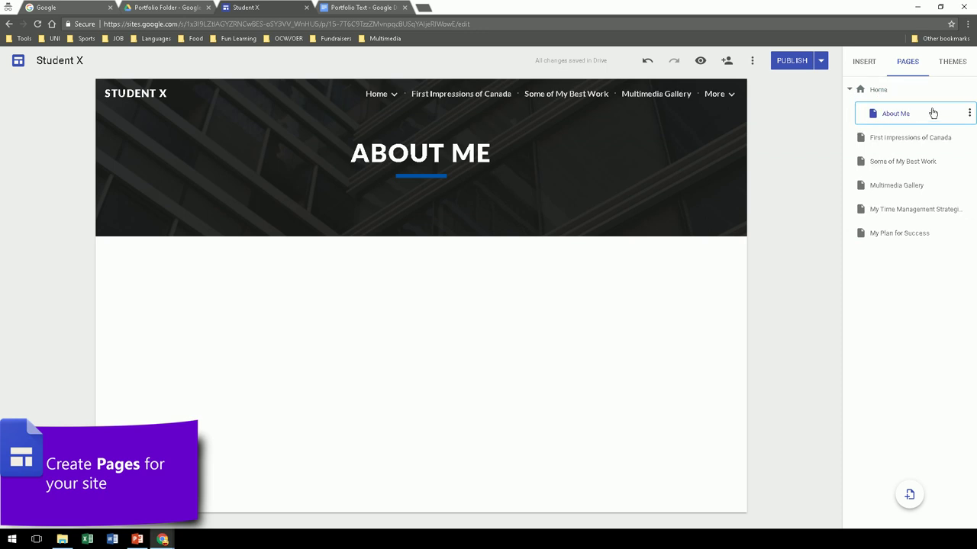
pyautogui.click(970, 113)
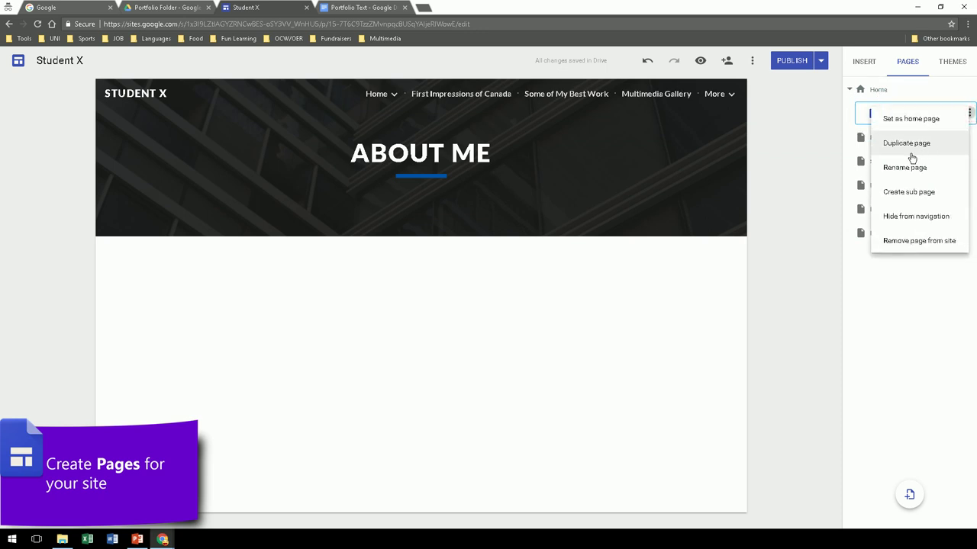
pyautogui.click(908, 193)
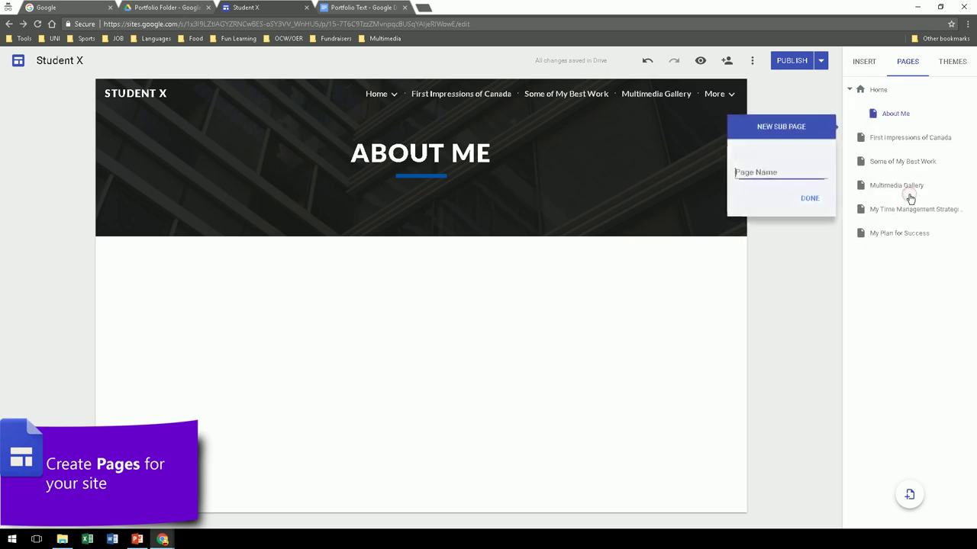
pyautogui.write('sub page')
pyautogui.press('Return')
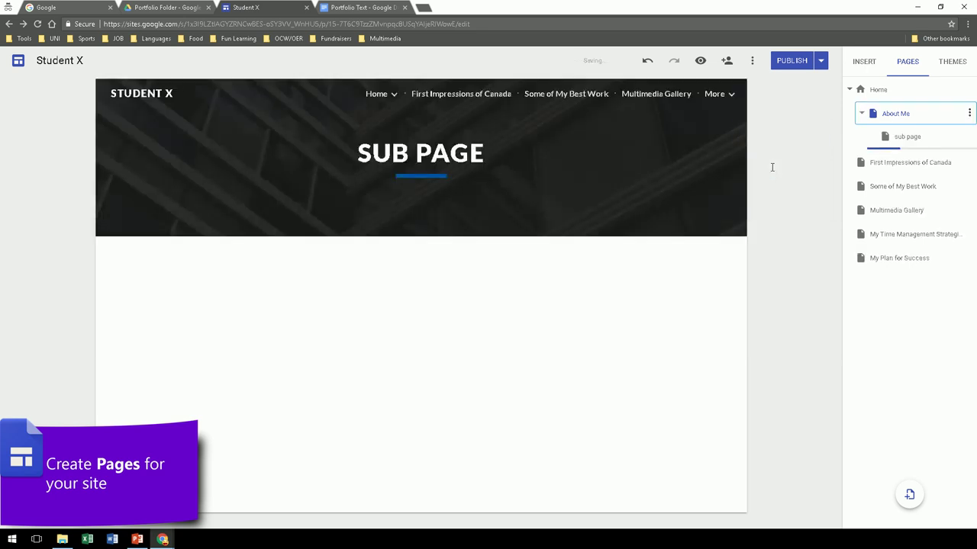
# Add a 'sub sub page' beneath sub page
pyautogui.click(966, 139)
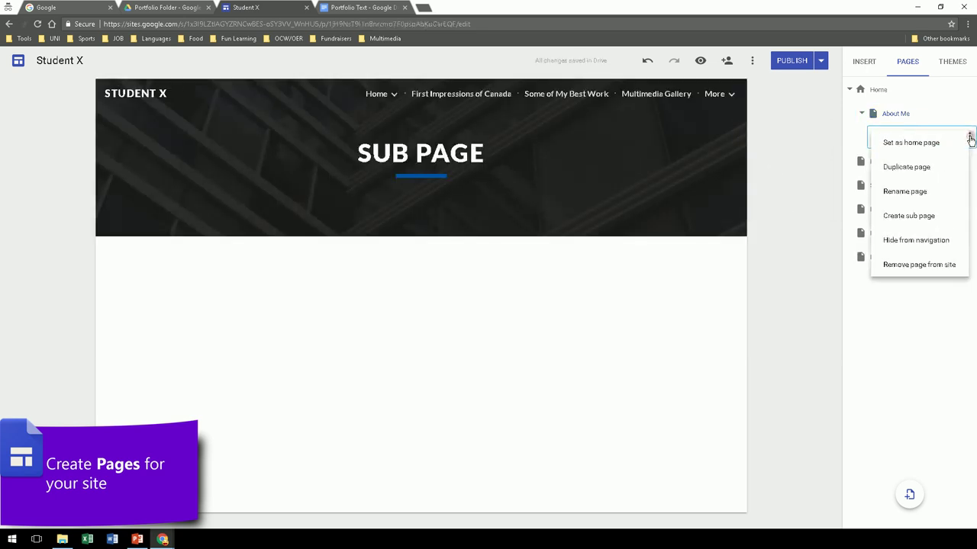
pyautogui.click(900, 220)
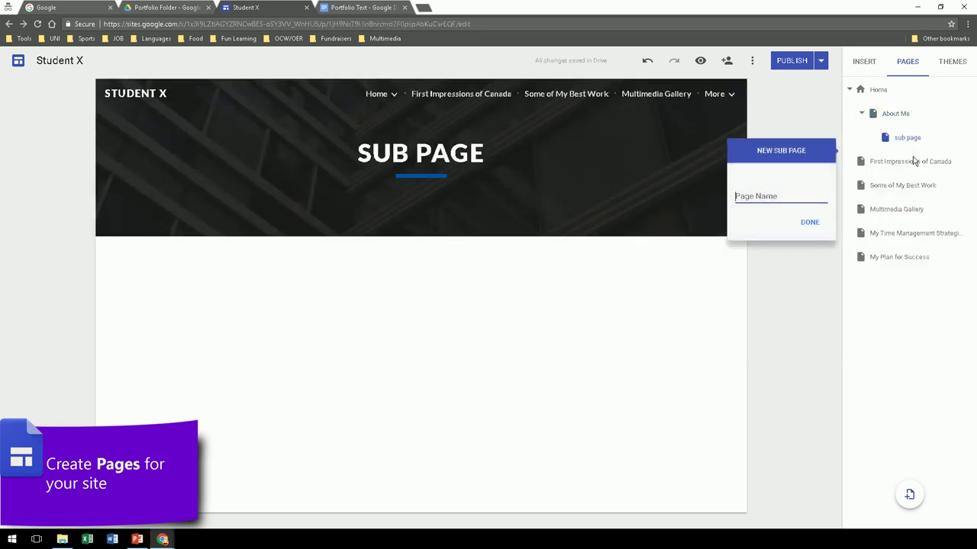
pyautogui.write('sub sub page')
pyautogui.press('Return')
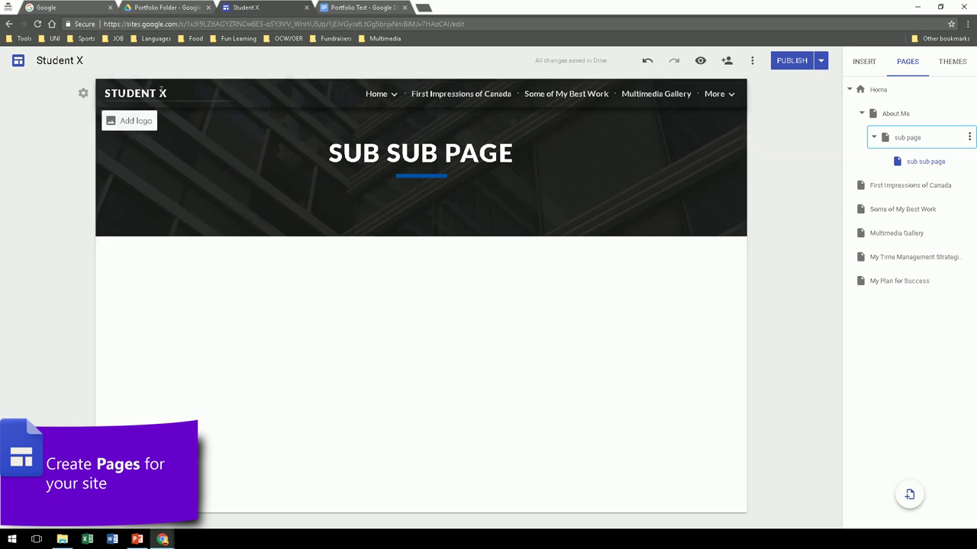
pyautogui.click(84, 98)
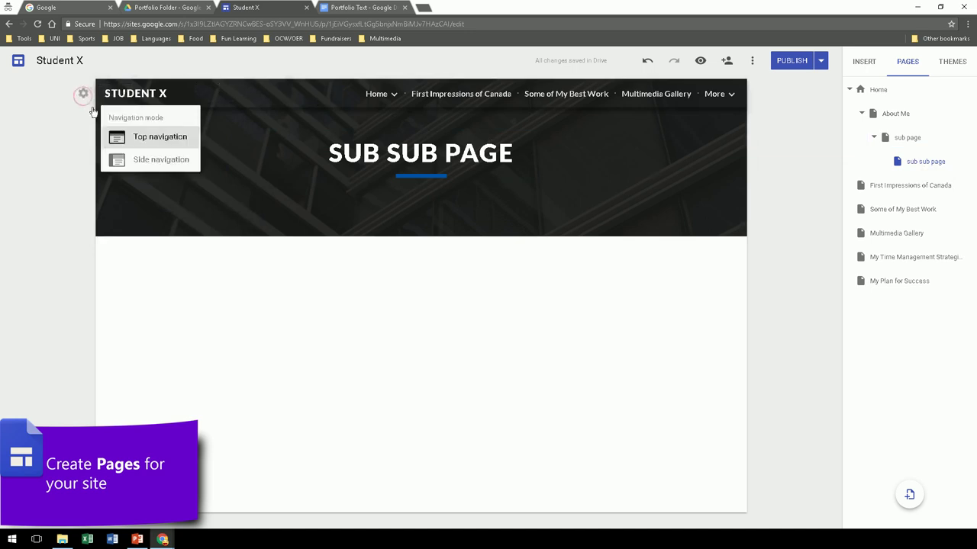
# Switch to side navigation and expand and collapse Home, About Me and sub page in its menu
pyautogui.click(139, 163)
pyautogui.click(49, 158)
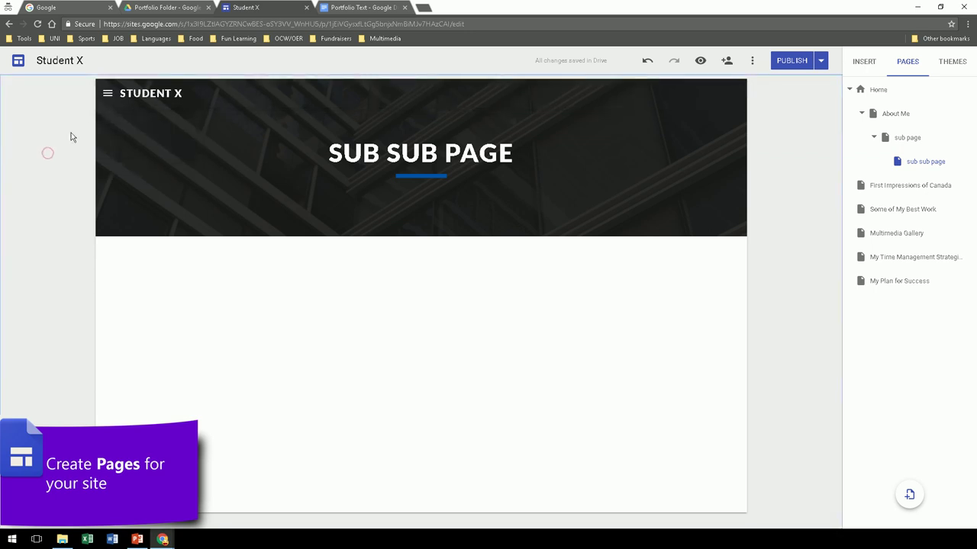
pyautogui.click(107, 95)
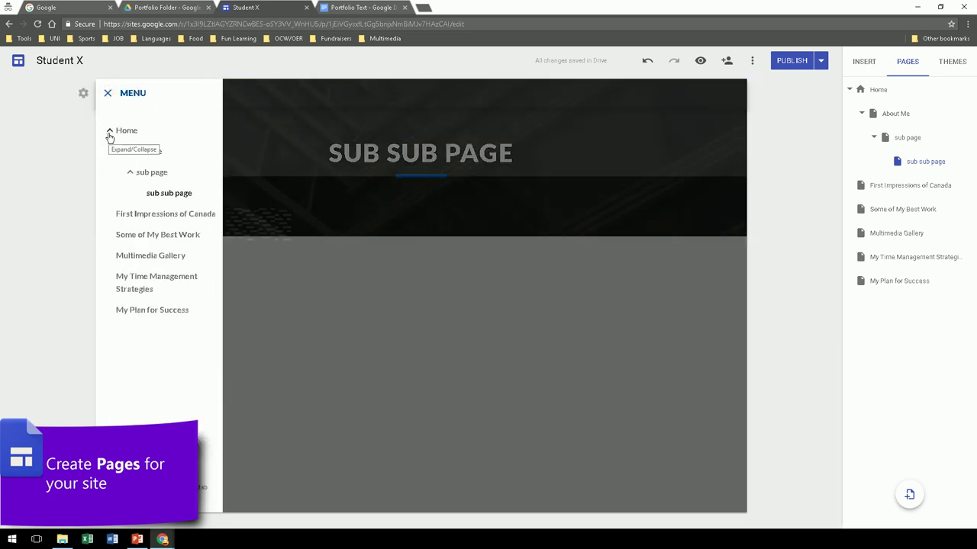
pyautogui.click(109, 131)
pyautogui.click(109, 132)
pyautogui.click(120, 151)
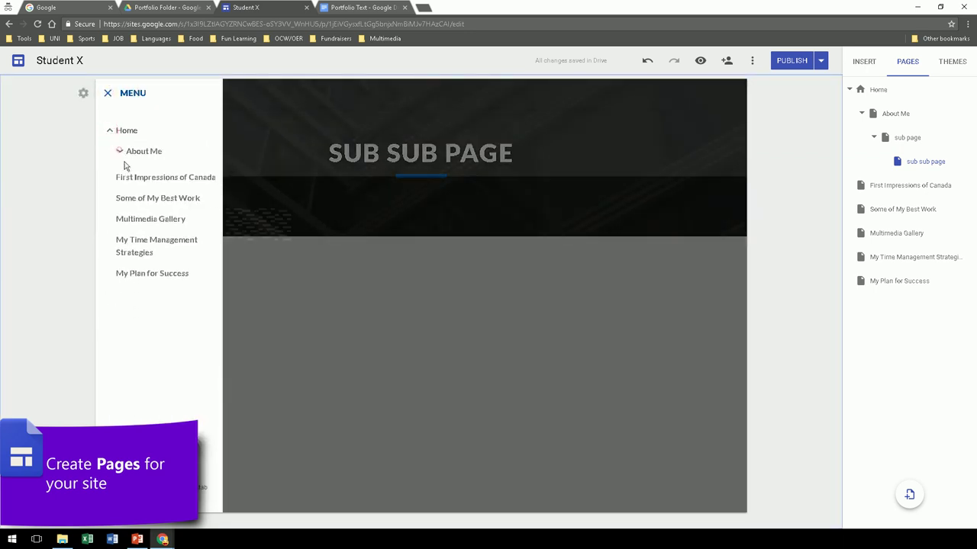
pyautogui.click(120, 151)
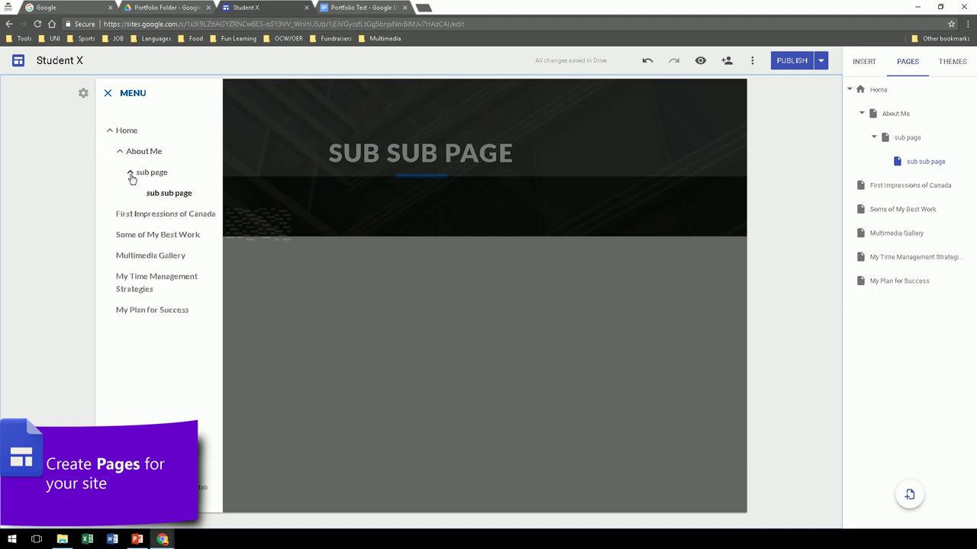
pyautogui.click(129, 173)
pyautogui.click(120, 151)
pyautogui.click(109, 131)
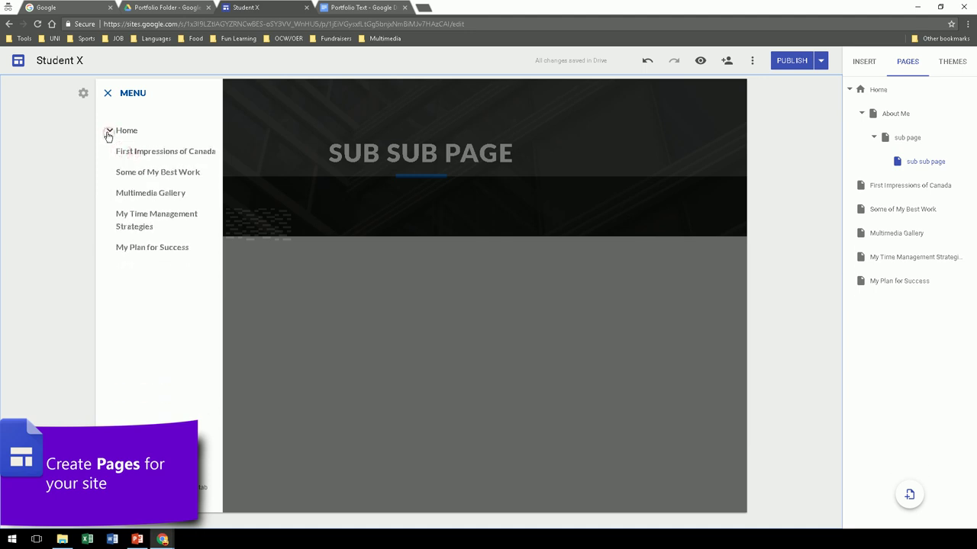
pyautogui.click(108, 93)
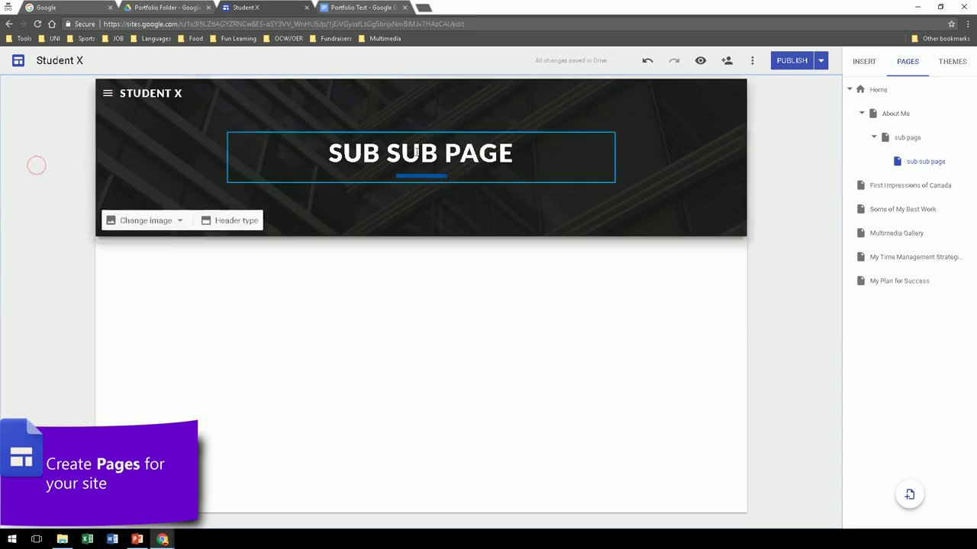
# Remove sub sub page and sub page, and move About Me back to the top level
pyautogui.click(969, 162)
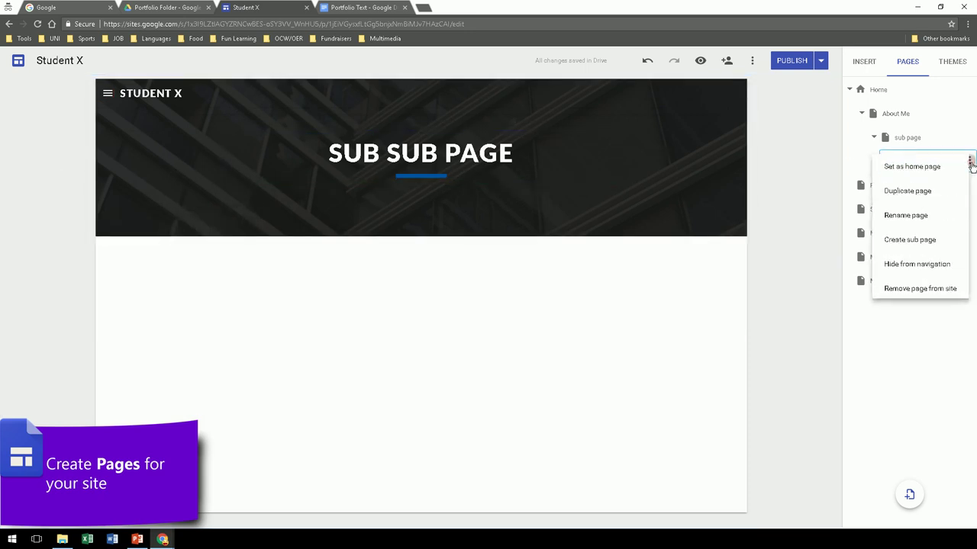
pyautogui.click(930, 290)
pyautogui.click(969, 137)
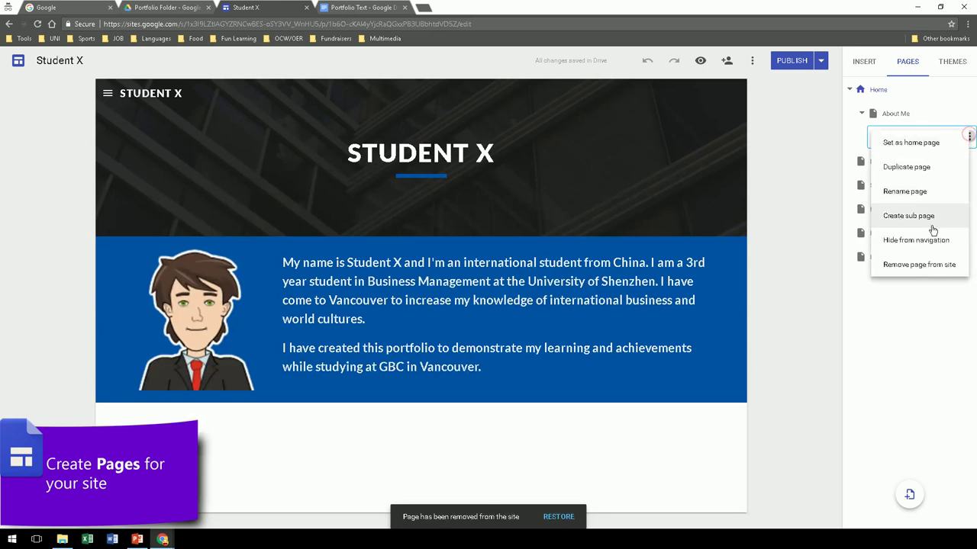
pyautogui.click(915, 264)
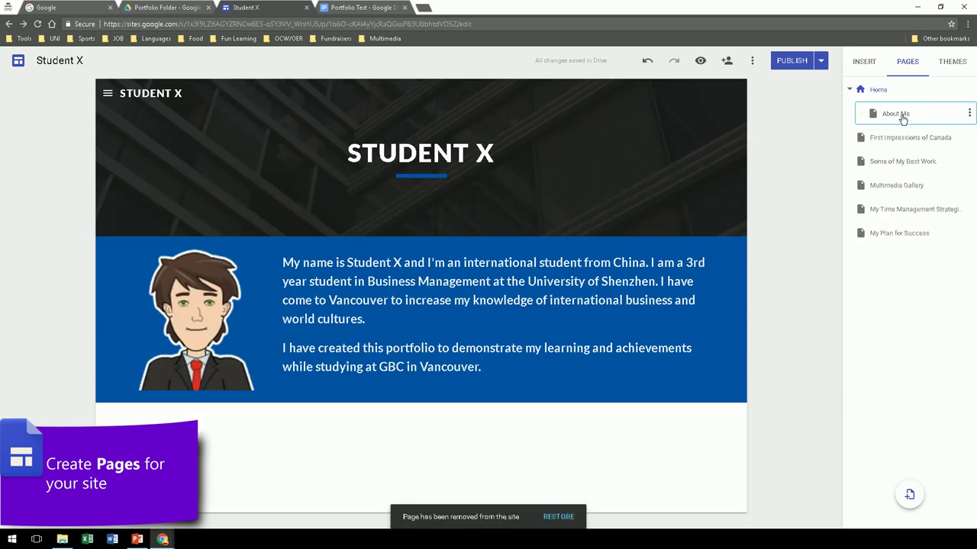
pyautogui.moveTo(900, 116); pyautogui.dragTo(878, 129)
pyautogui.click(902, 312)
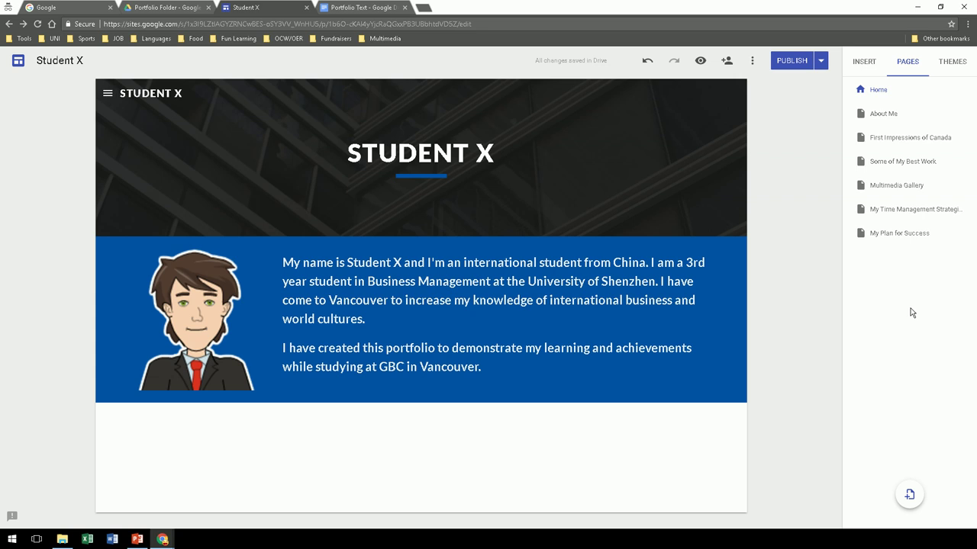
# Use Banner - Student X.jpg from Drive's Icons & Banners folder as the header, keeping readability darkening on
pyautogui.moveTo(216, 188)
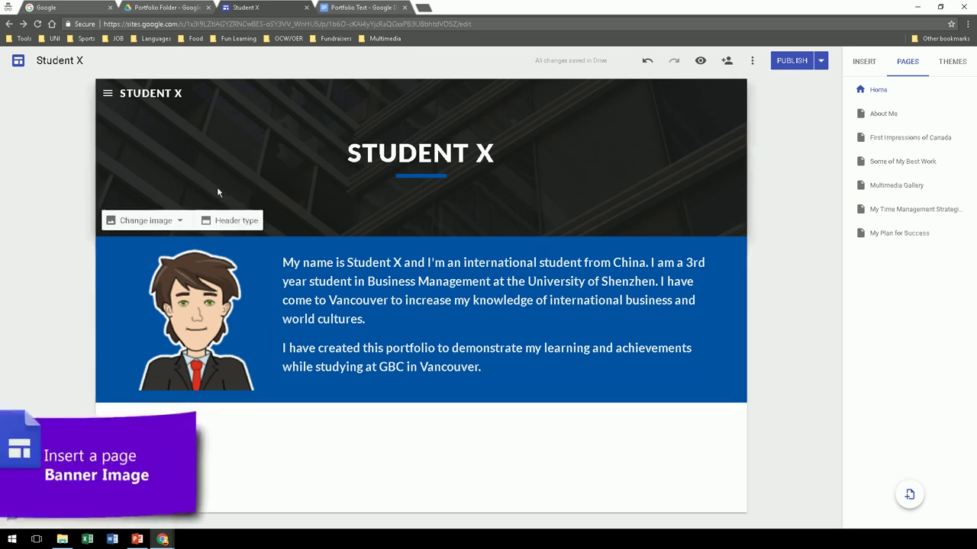
pyautogui.click(181, 221)
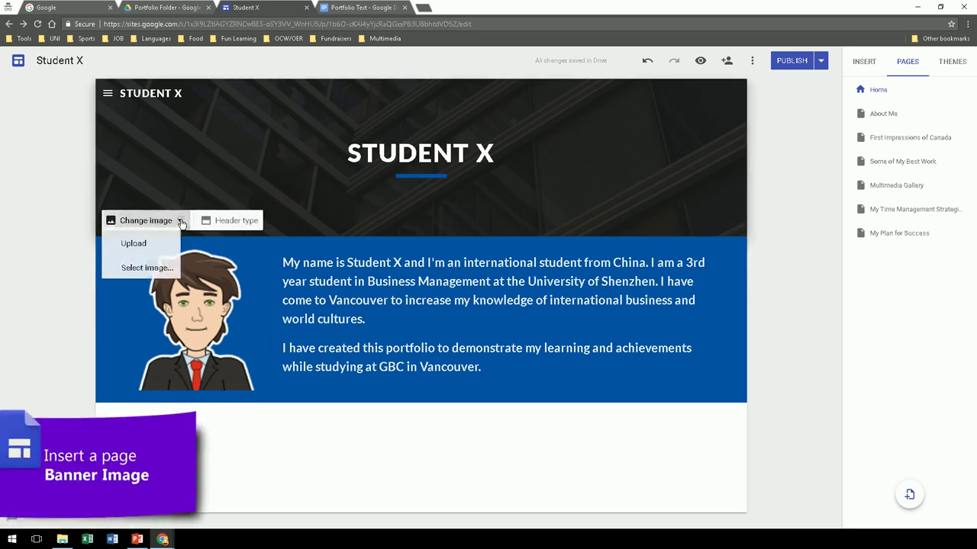
pyautogui.click(141, 268)
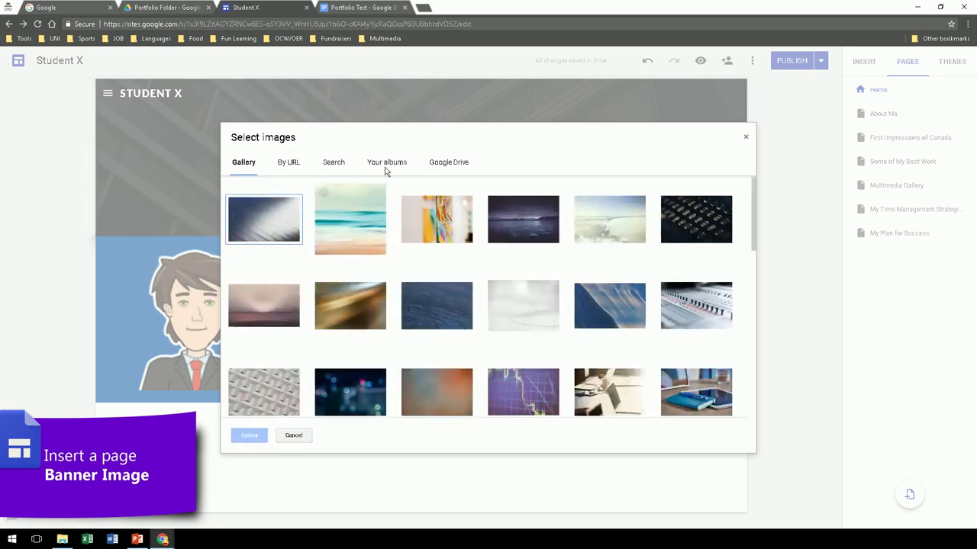
pyautogui.click(442, 163)
pyautogui.doubleClick(271, 257)
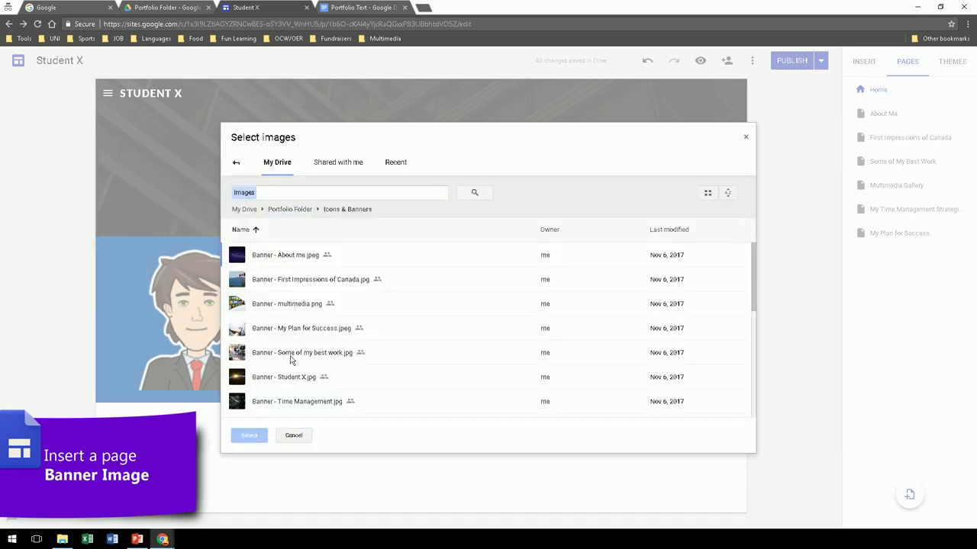
pyautogui.click(279, 379)
pyautogui.click(250, 436)
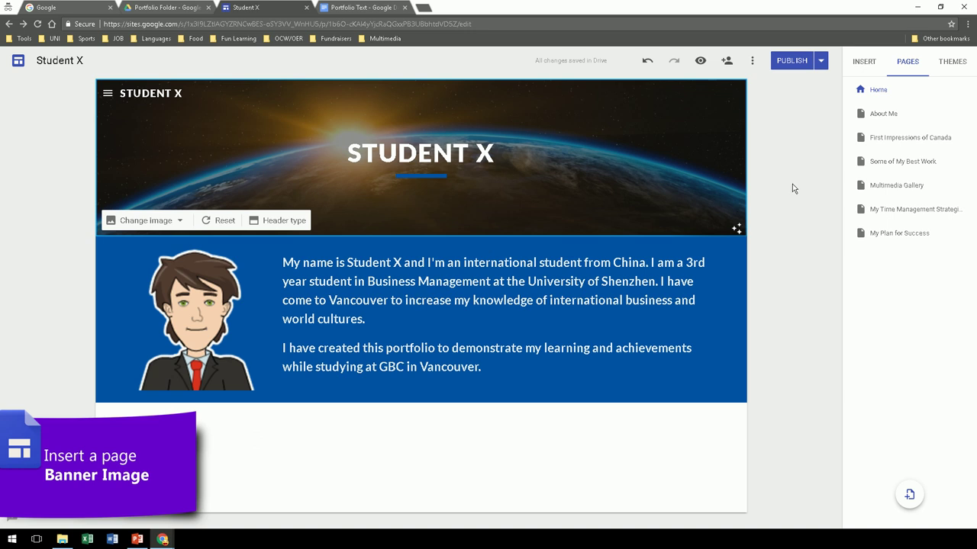
pyautogui.click(734, 229)
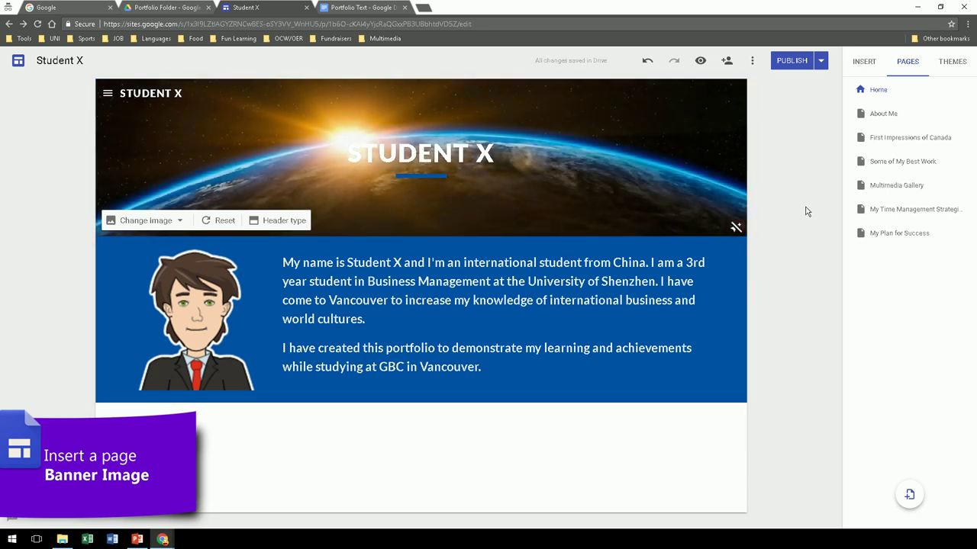
pyautogui.click(736, 228)
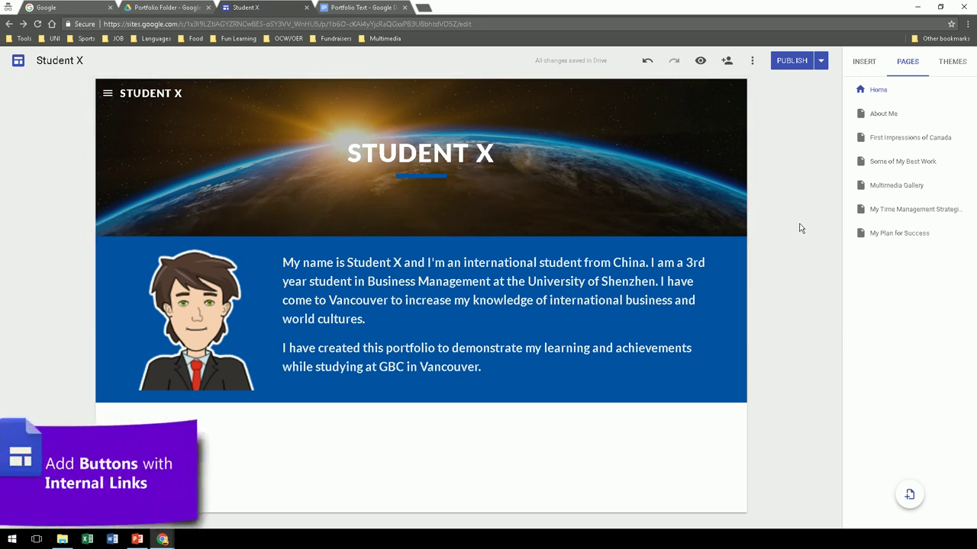
# Insert the About Me and remaining page button images from Icons & Banners below the intro
pyautogui.doubleClick(418, 450)
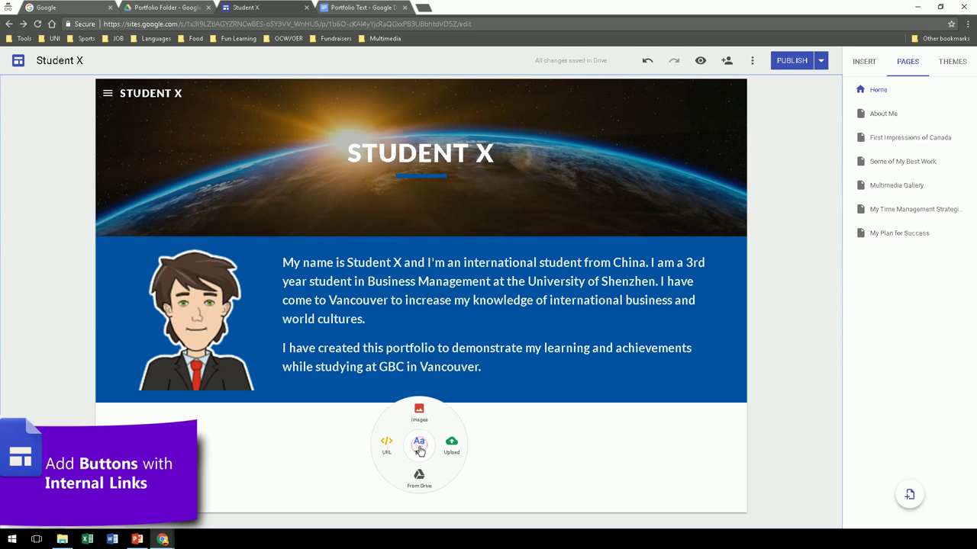
pyautogui.click(419, 414)
pyautogui.doubleClick(286, 252)
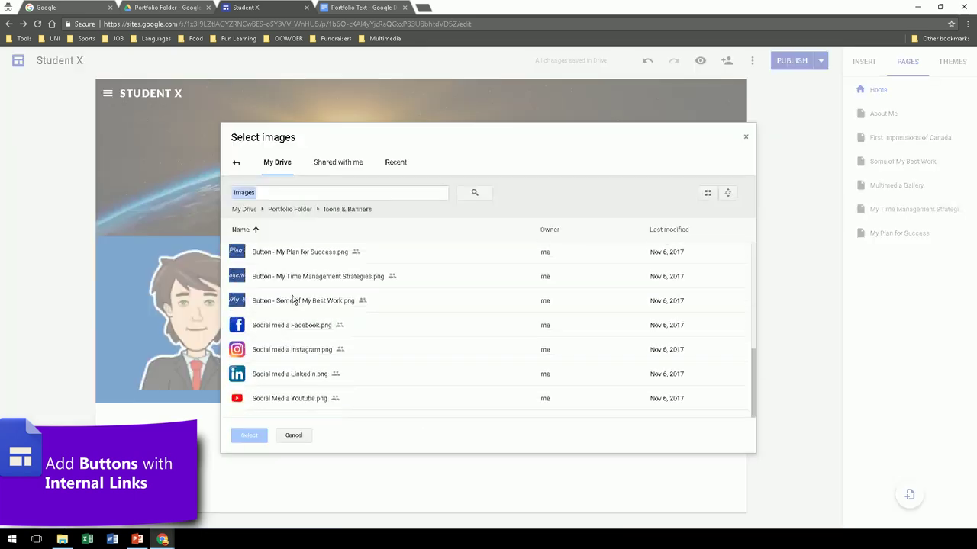
pyautogui.scroll(2, 291, 307)
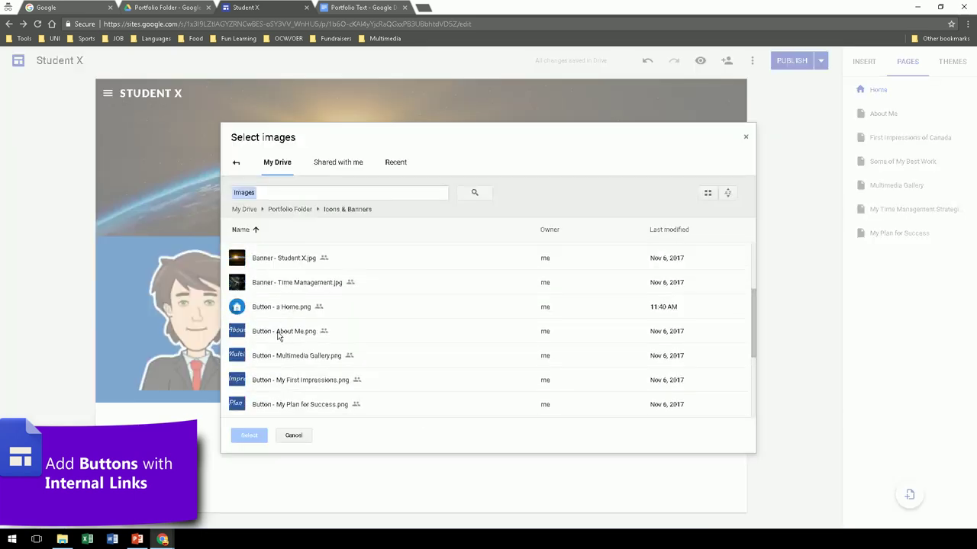
pyautogui.click(279, 332)
pyautogui.click(248, 434)
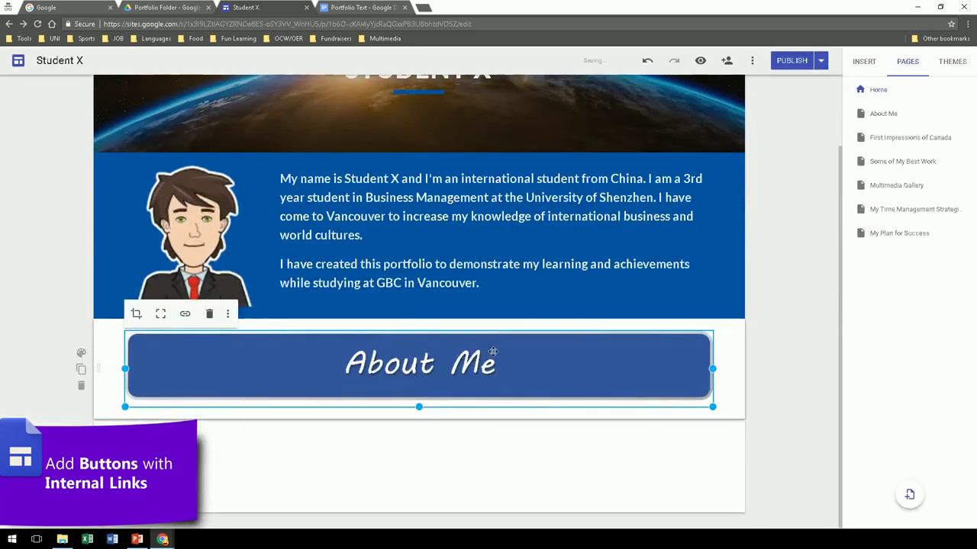
pyautogui.doubleClick(417, 455)
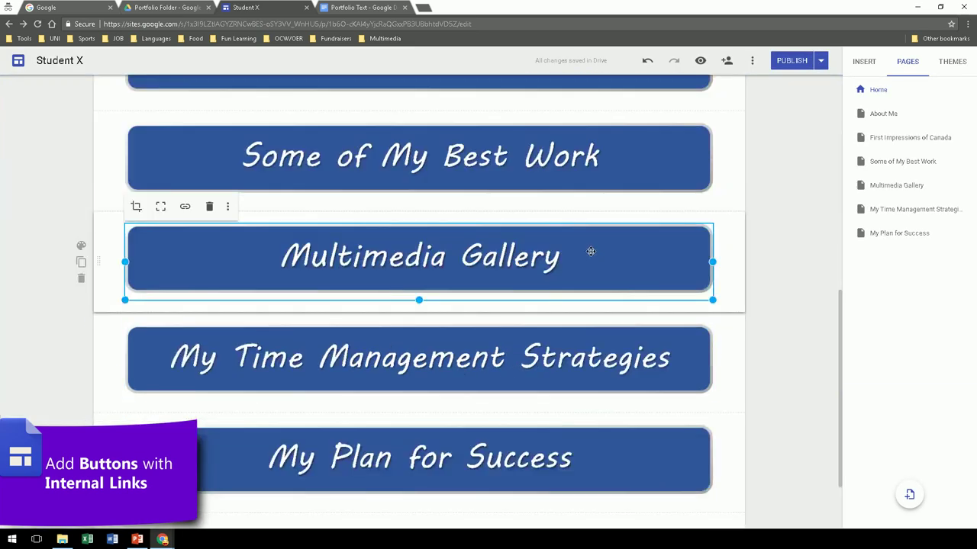
pyautogui.scroll(3, 591, 251)
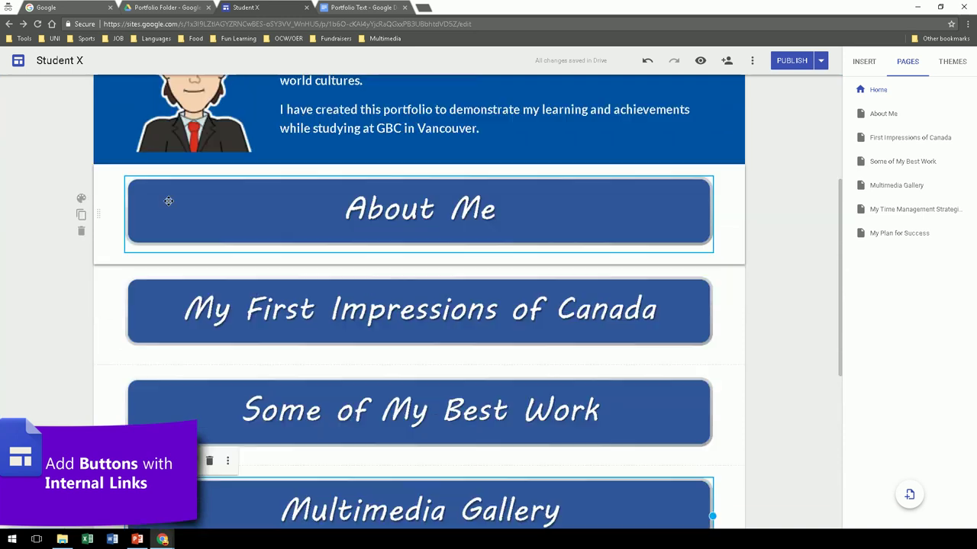
# Shrink the About Me button image narrower and centre it in its section
pyautogui.click(168, 201)
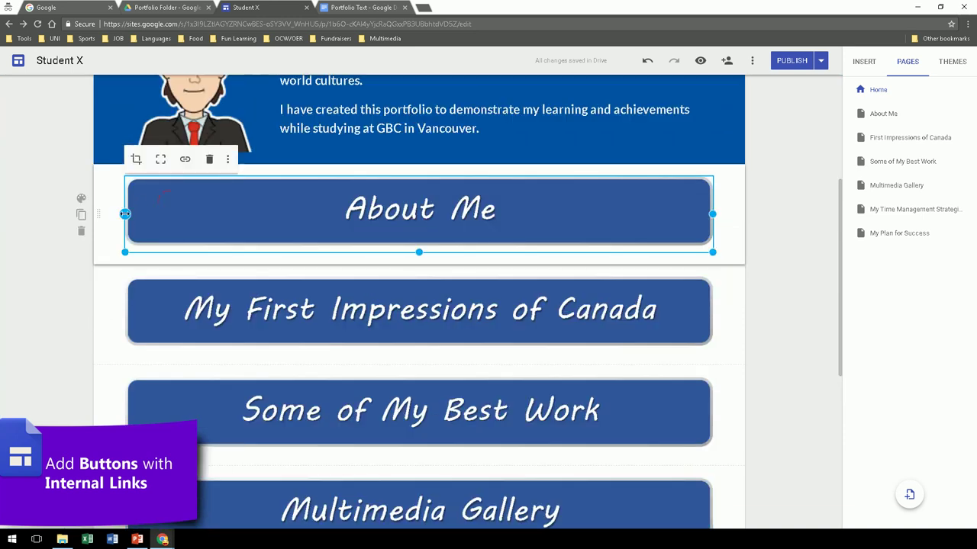
pyautogui.moveTo(129, 213); pyautogui.dragTo(284, 217)
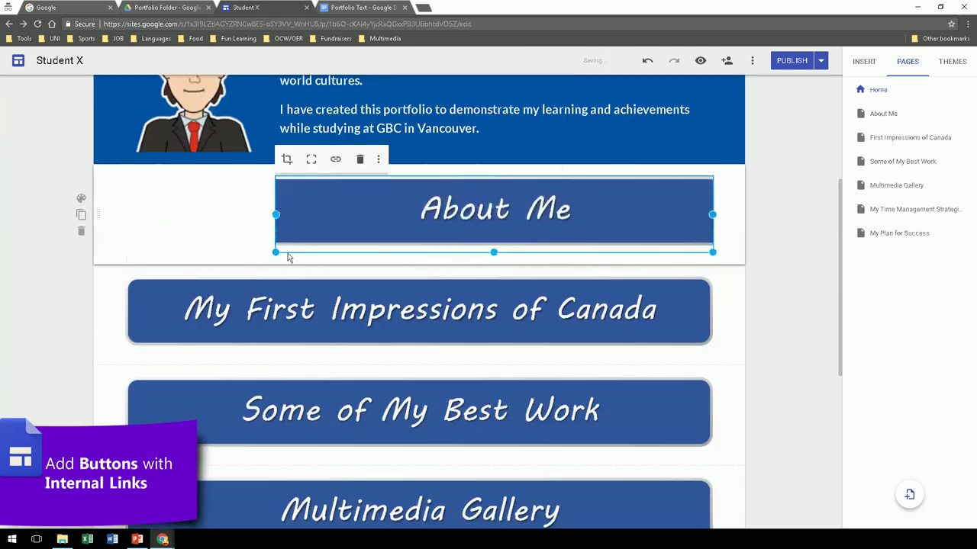
pyautogui.moveTo(276, 251); pyautogui.dragTo(298, 228)
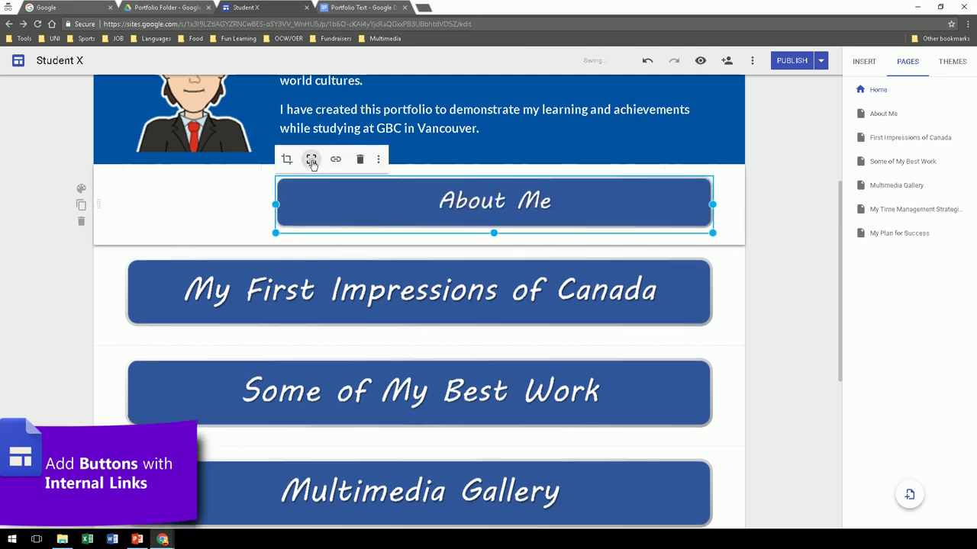
pyautogui.moveTo(364, 203); pyautogui.dragTo(403, 209)
# Give the About Me section an Emphasis 2 background and change the Aristotle colour to #1a73c9
pyautogui.click(80, 294)
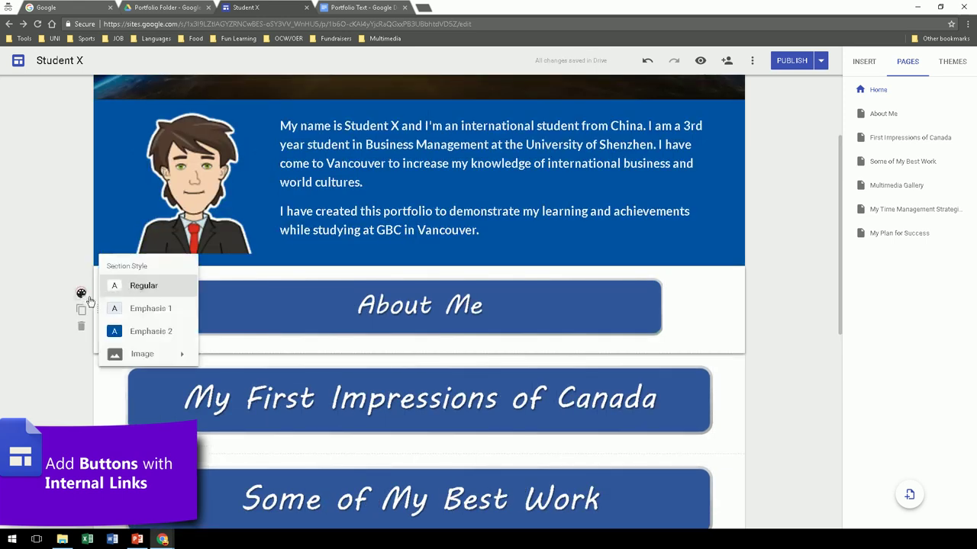
pyautogui.click(130, 332)
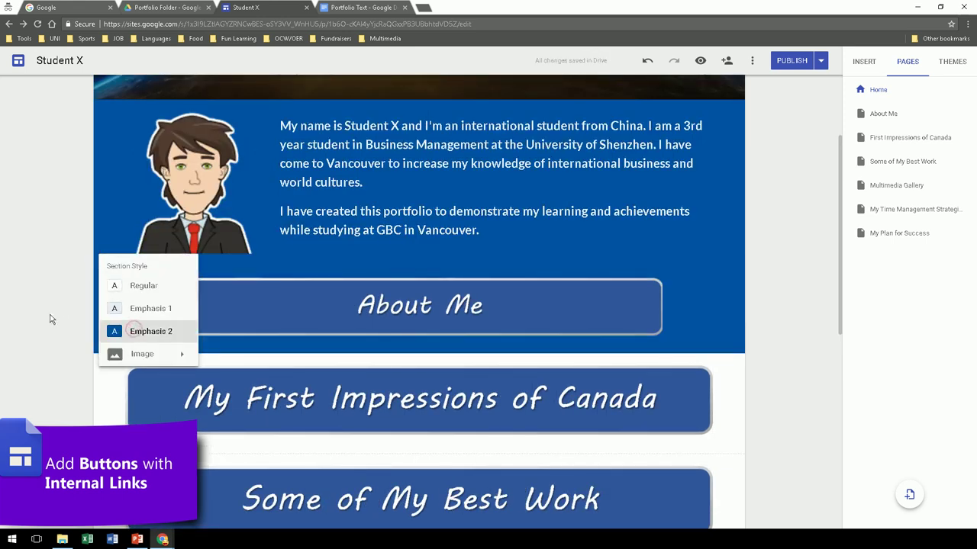
pyautogui.scroll(3, 48, 229)
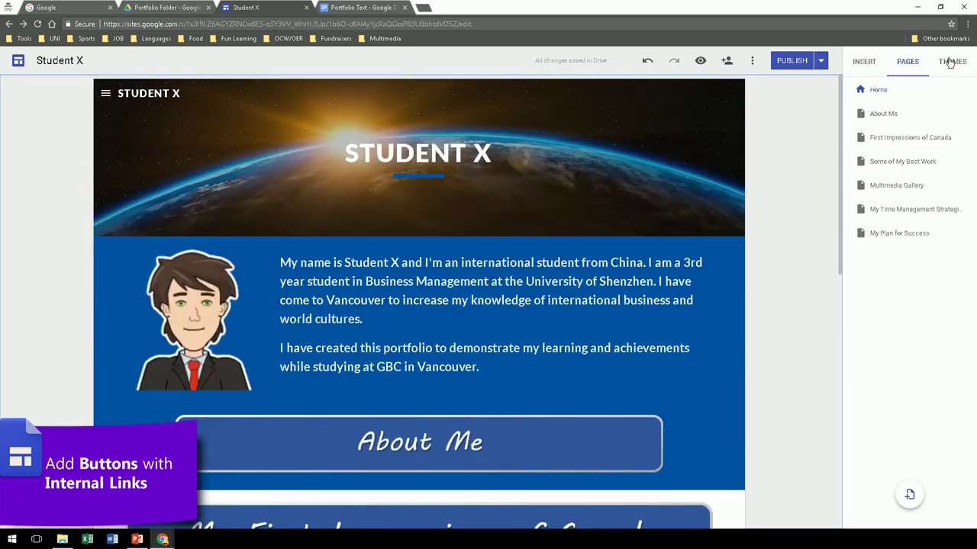
pyautogui.click(952, 61)
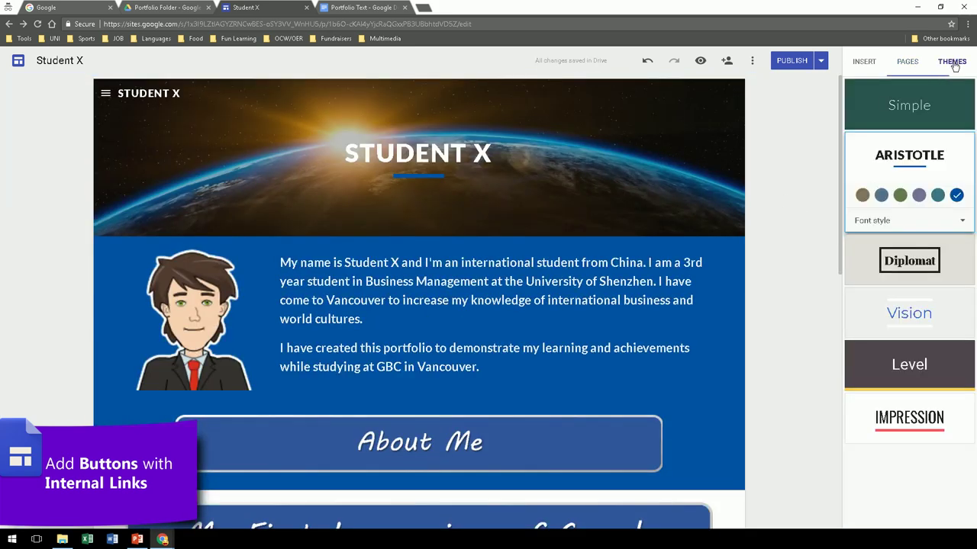
pyautogui.click(957, 196)
pyautogui.click(955, 219)
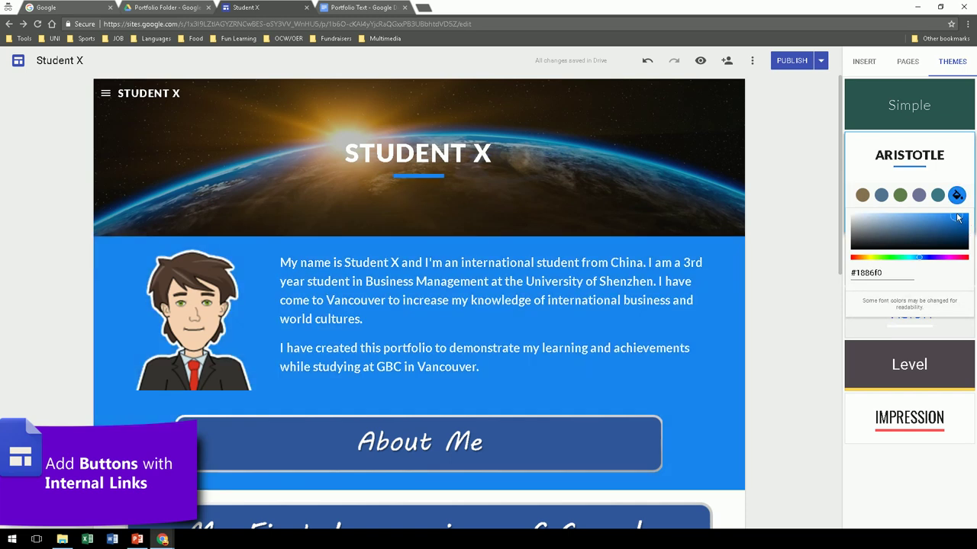
pyautogui.moveTo(952, 215); pyautogui.dragTo(952, 221)
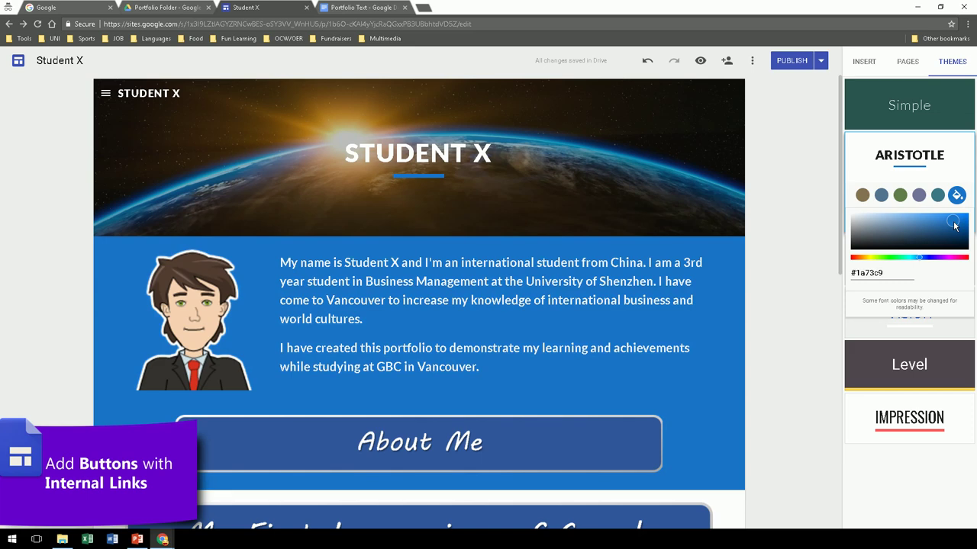
pyautogui.click(814, 224)
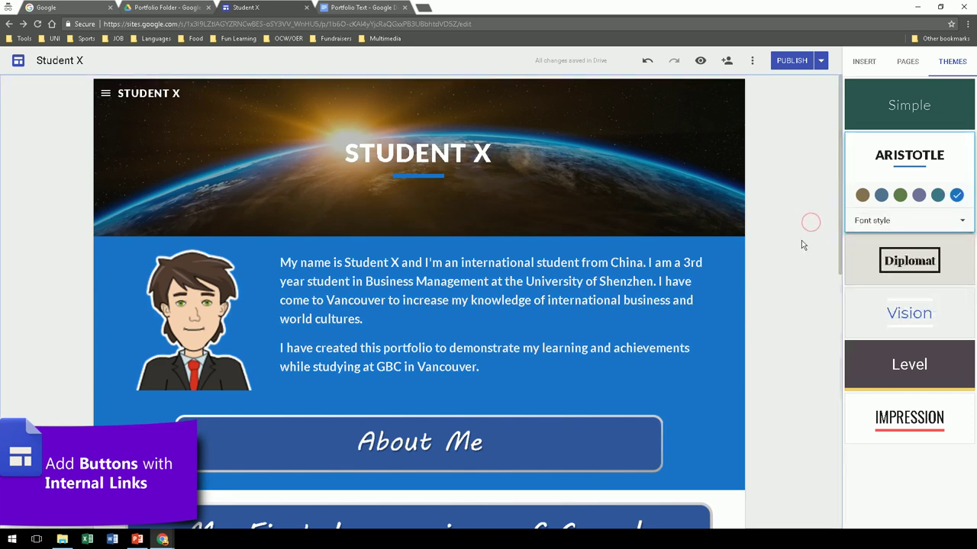
# Apply Emphasis 2 to the First Impressions and My Plan for Success sections, and narrow the First Impressions button
pyautogui.scroll(-3, 25, 343)
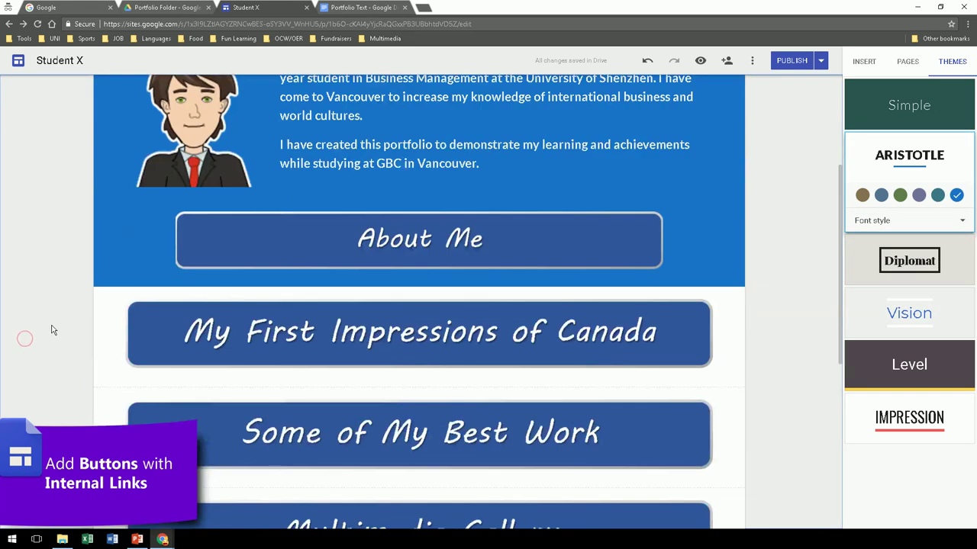
pyautogui.click(81, 322)
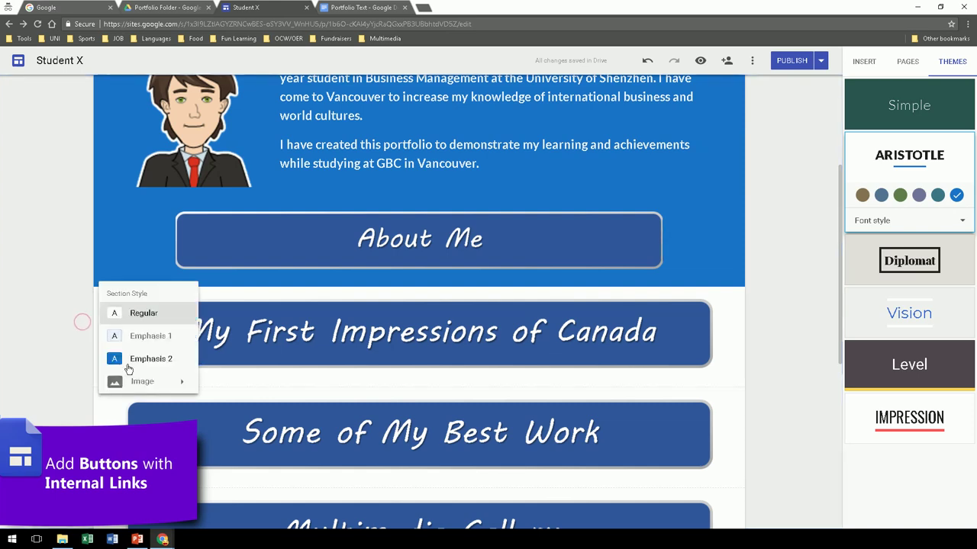
pyautogui.click(127, 360)
pyautogui.scroll(-5, 79, 416)
pyautogui.click(80, 352)
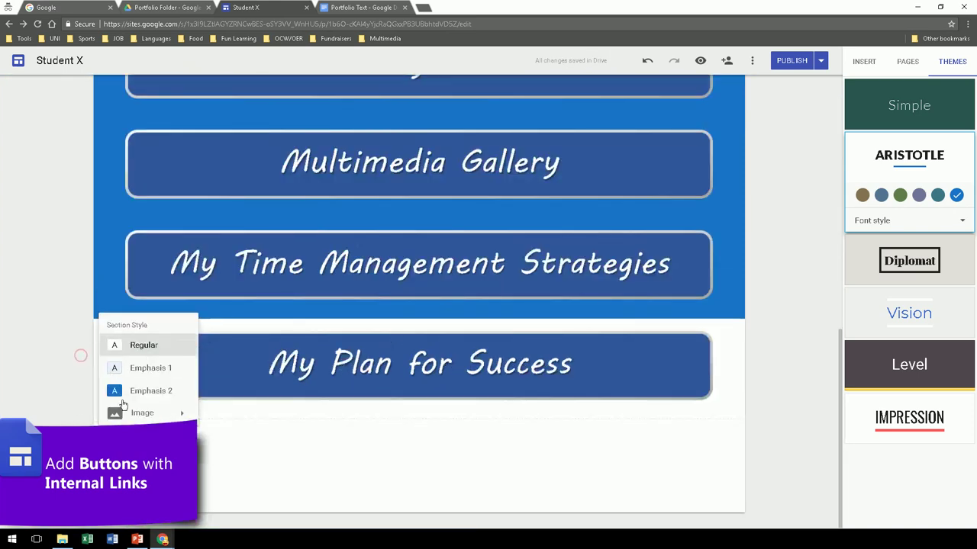
pyautogui.click(130, 391)
pyautogui.scroll(4, 497, 274)
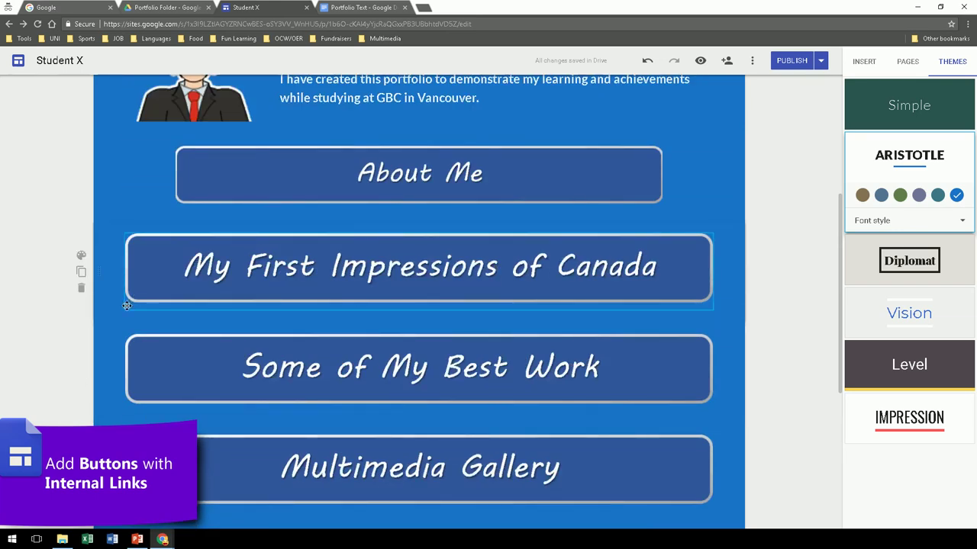
pyautogui.moveTo(126, 305); pyautogui.dragTo(226, 289)
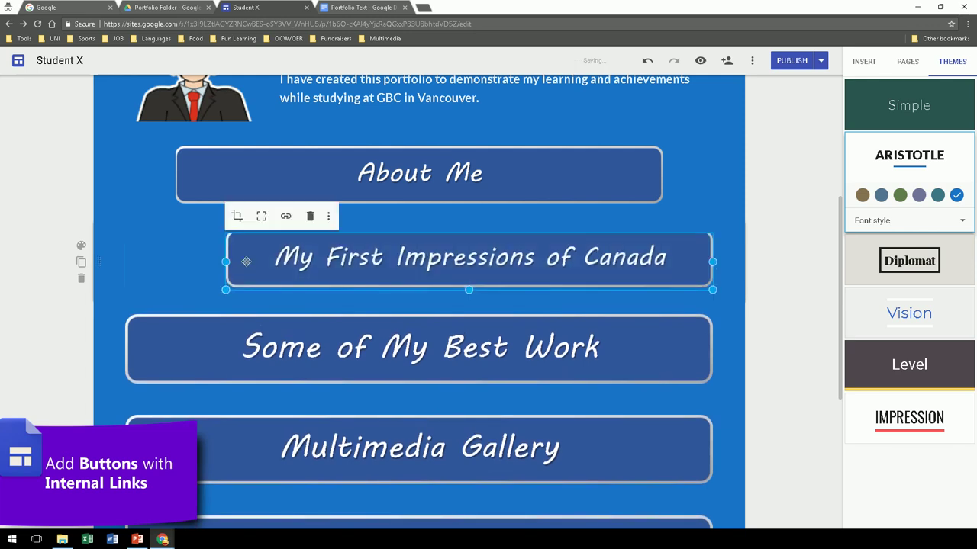
# Centre the First Impressions of Canada button under the About Me button
pyautogui.moveTo(299, 258); pyautogui.dragTo(416, 251)
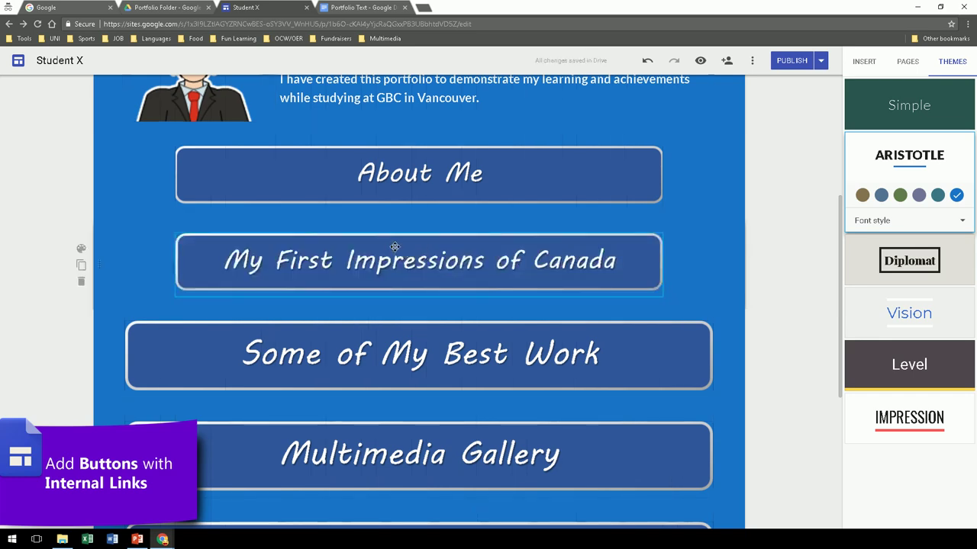
pyautogui.scroll(4, 458, 321)
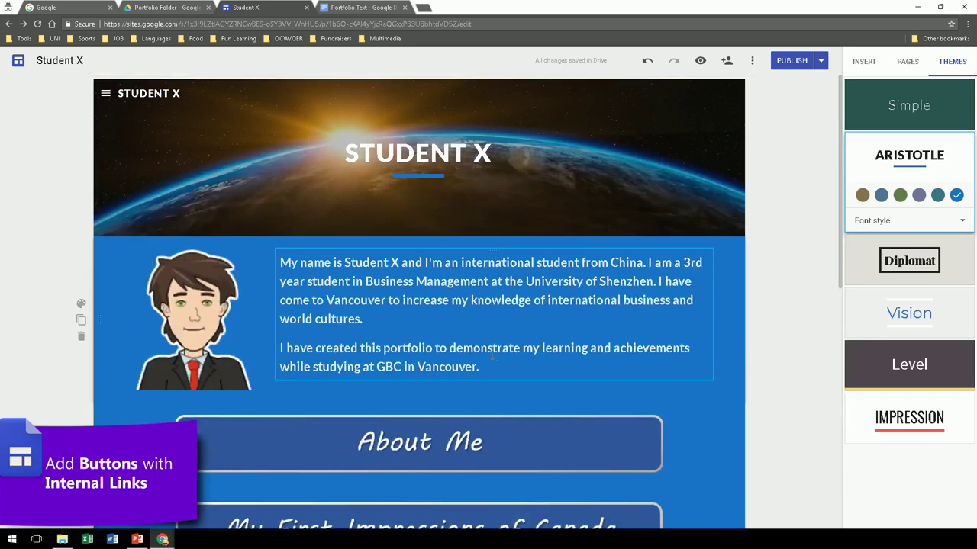
pyautogui.scroll(-3, 492, 355)
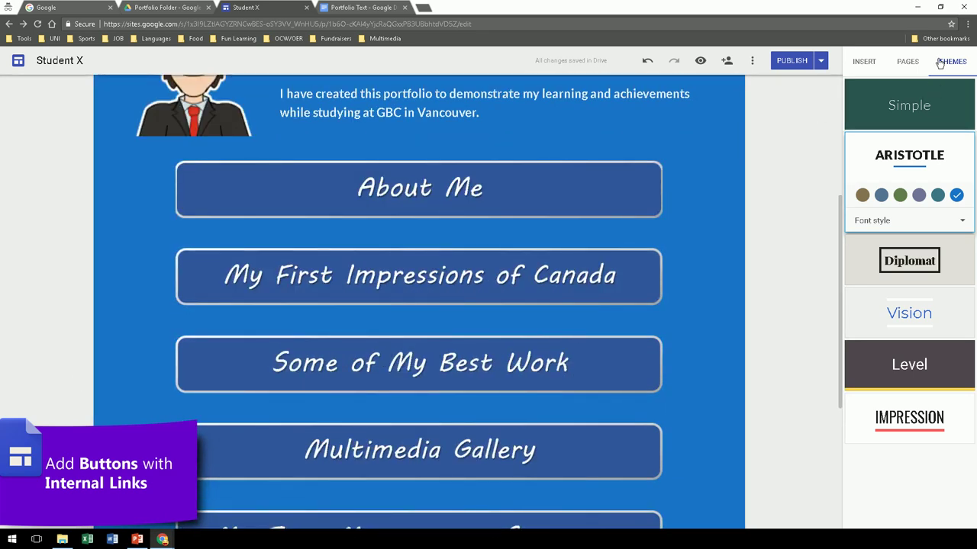
pyautogui.click(905, 64)
# Link the About Me button image on the home page to the About Me page
pyautogui.click(864, 61)
pyautogui.scroll(2, 799, 200)
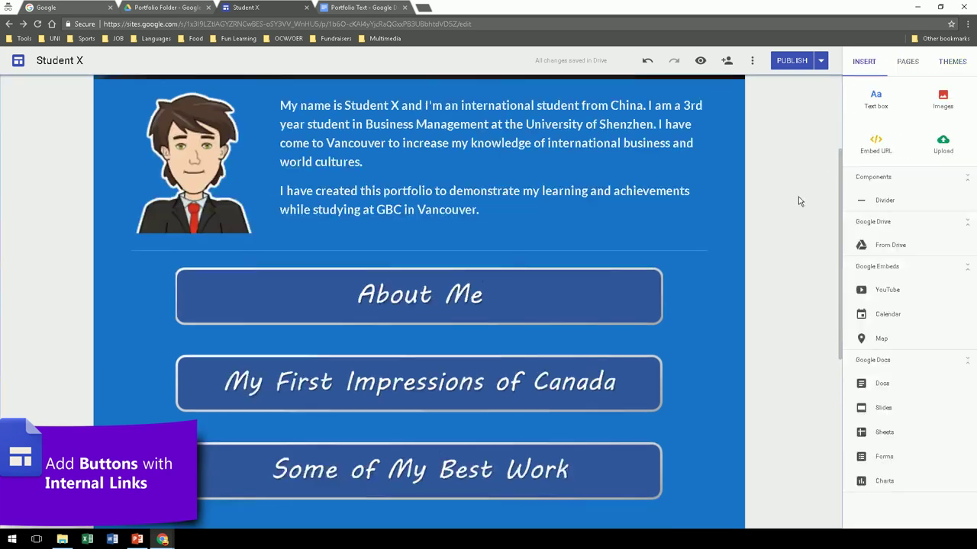
pyautogui.click(593, 293)
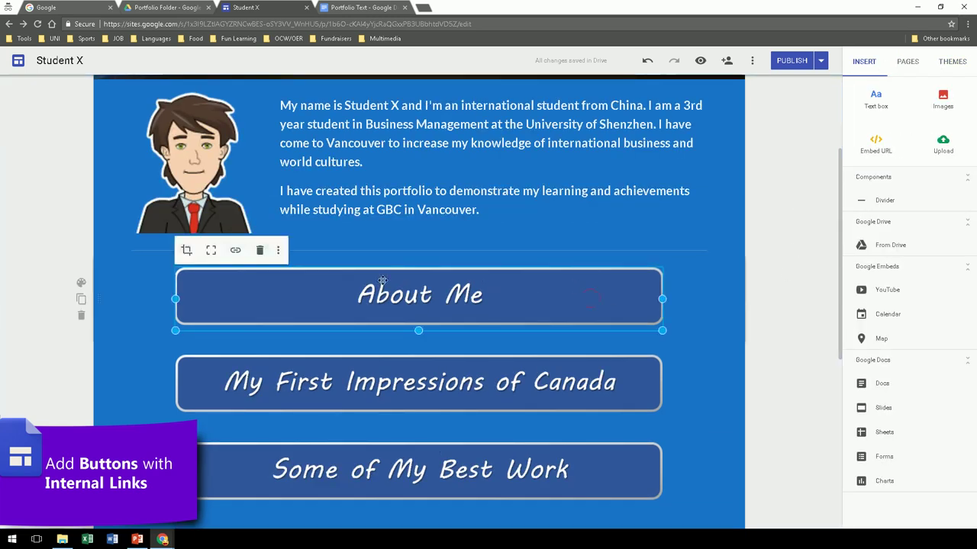
pyautogui.click(235, 253)
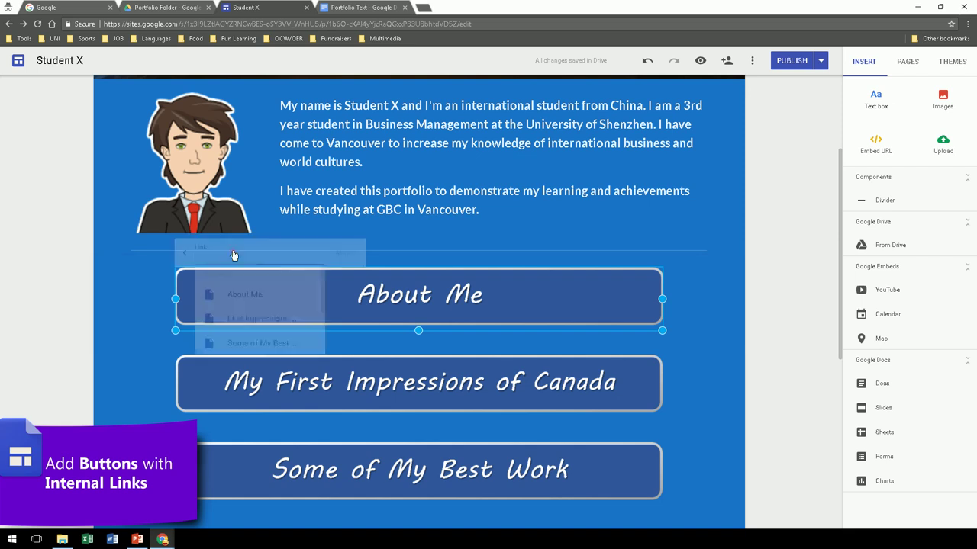
pyautogui.click(243, 292)
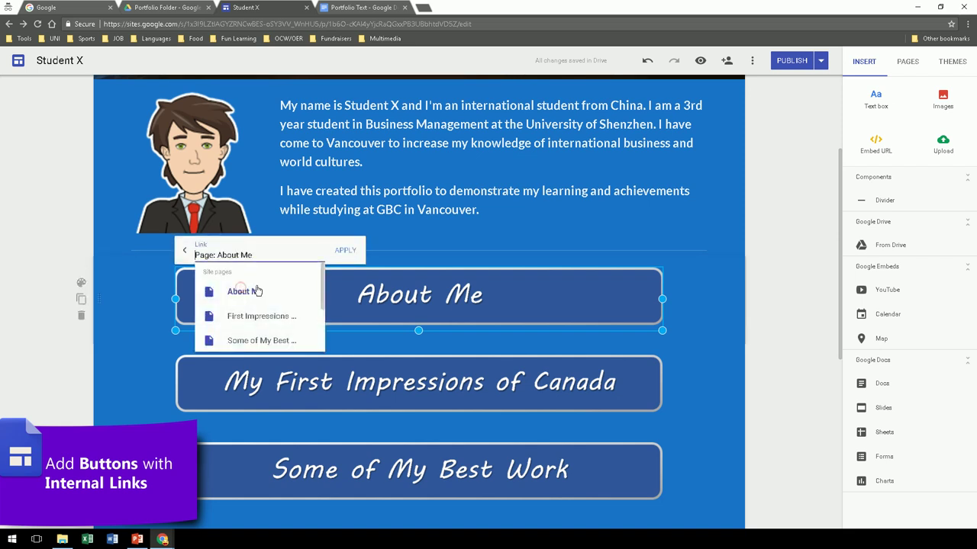
pyautogui.click(345, 251)
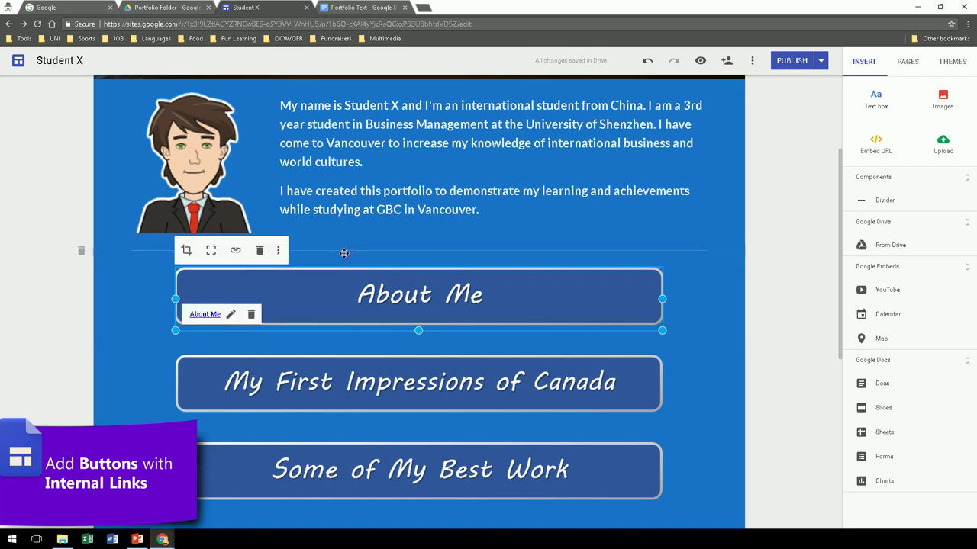
# Link the My First Impressions of Canada button to the First Impressions of Canada page
pyautogui.click(344, 375)
pyautogui.click(236, 340)
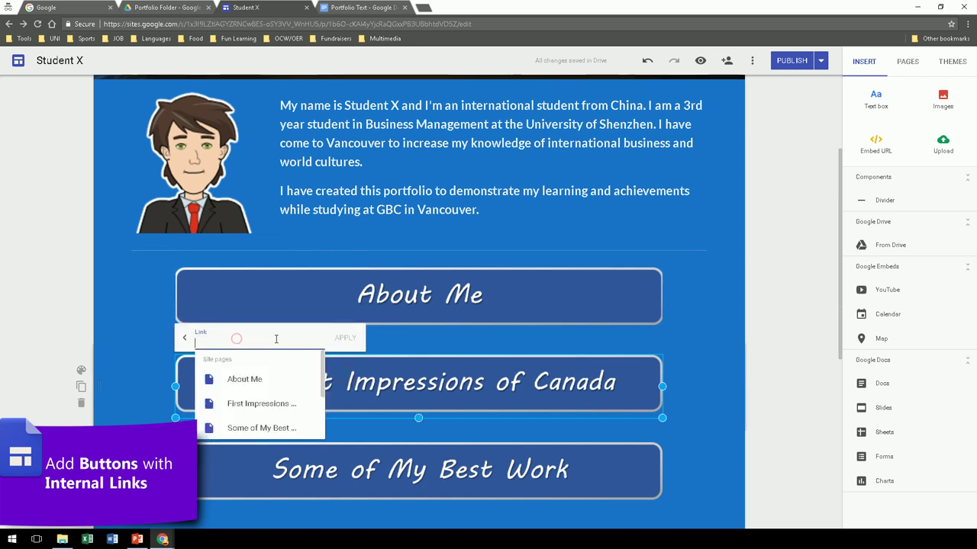
pyautogui.click(242, 403)
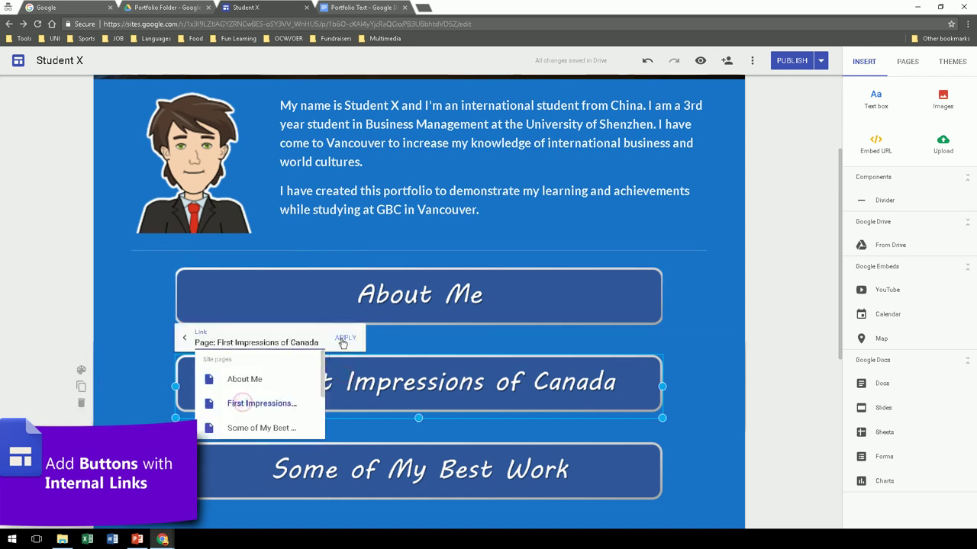
pyautogui.click(344, 338)
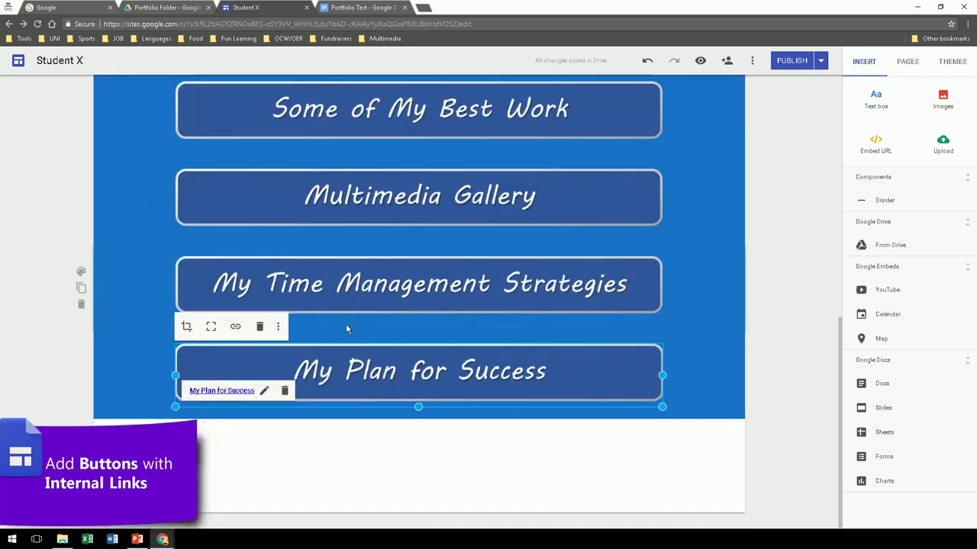
pyautogui.click(244, 433)
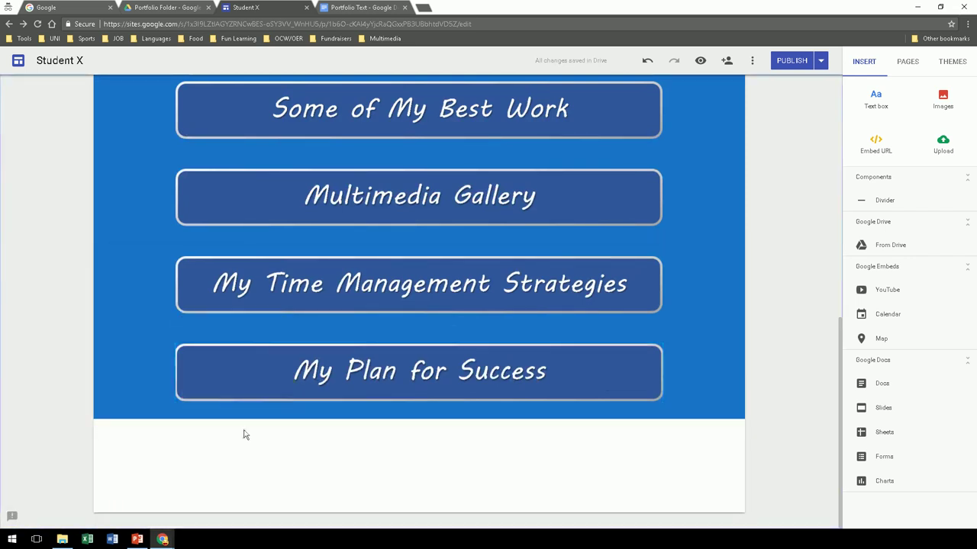
pyautogui.doubleClick(319, 463)
# Add a half-width text box with the social media heading and contact line below the buttons
pyautogui.click(317, 460)
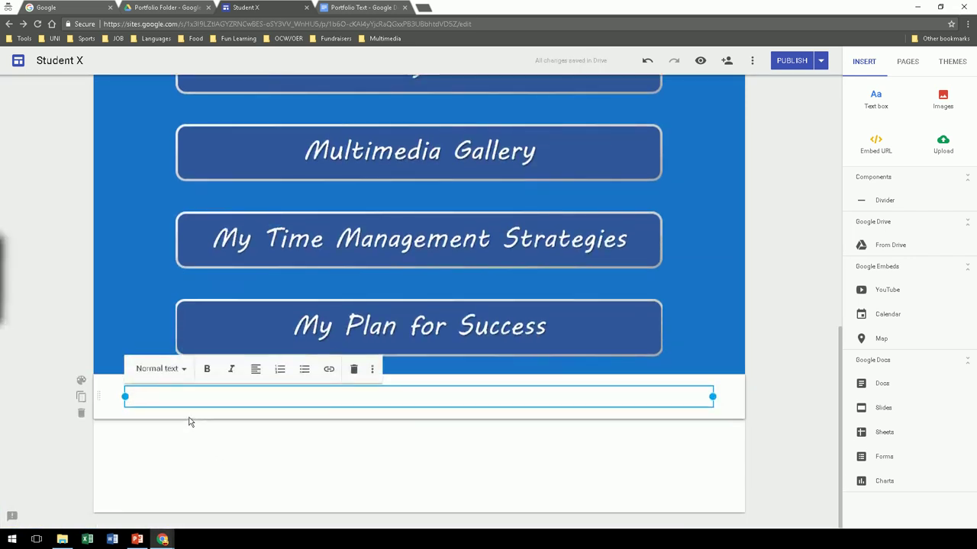
pyautogui.hotkey('ctrl', 'v')
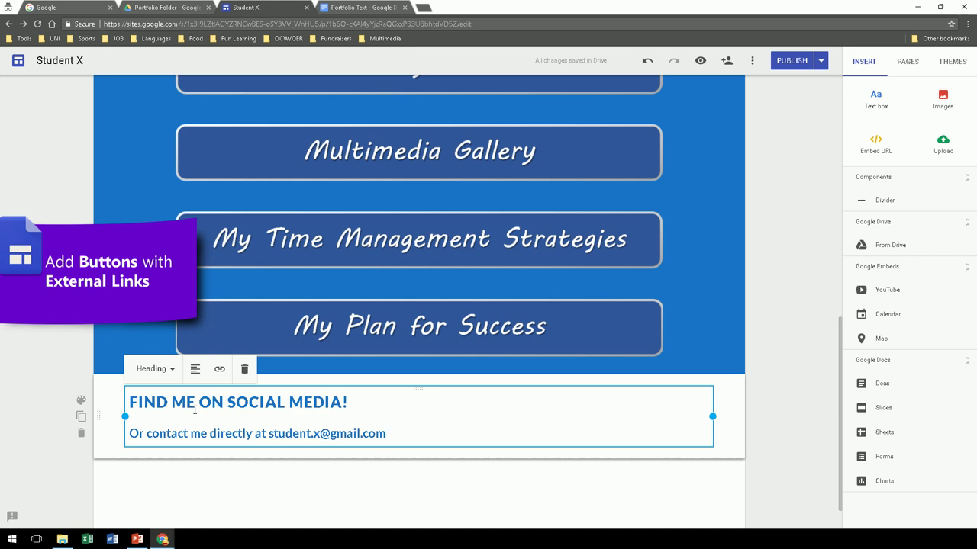
pyautogui.moveTo(712, 417); pyautogui.dragTo(441, 424)
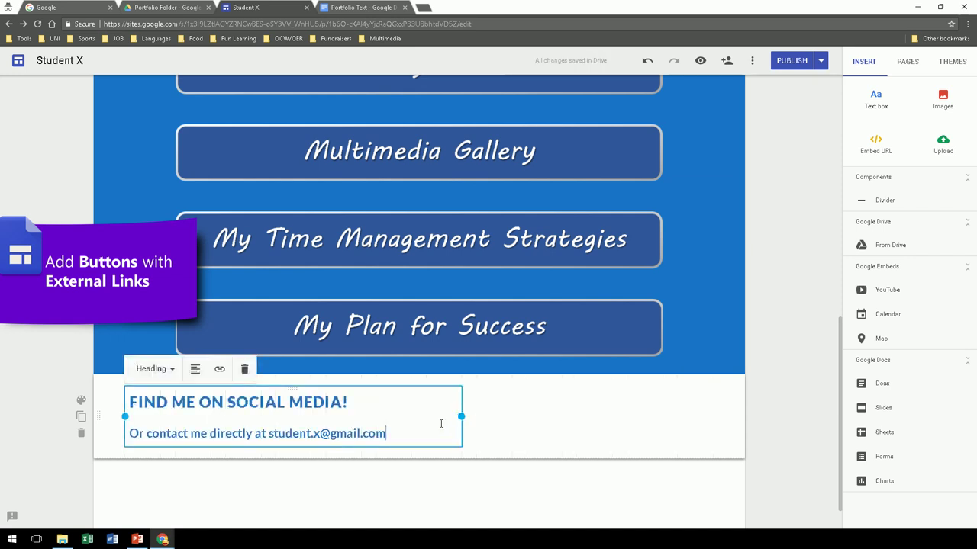
pyautogui.click(546, 421)
# Insert the Facebook, LinkedIn and YouTube images from Drive and shrink them to icon size
pyautogui.doubleClick(545, 418)
pyautogui.click(546, 390)
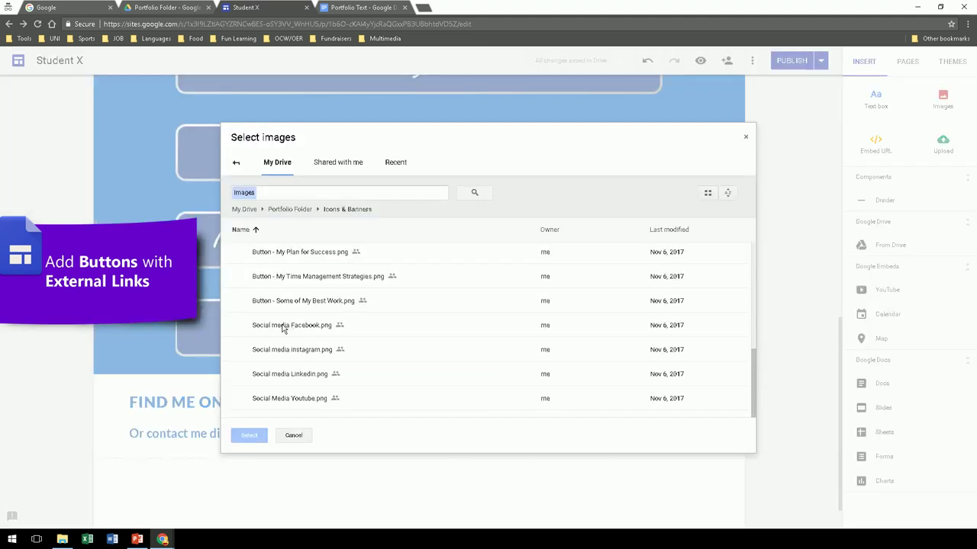
pyautogui.click(283, 328)
pyautogui.click(281, 350)
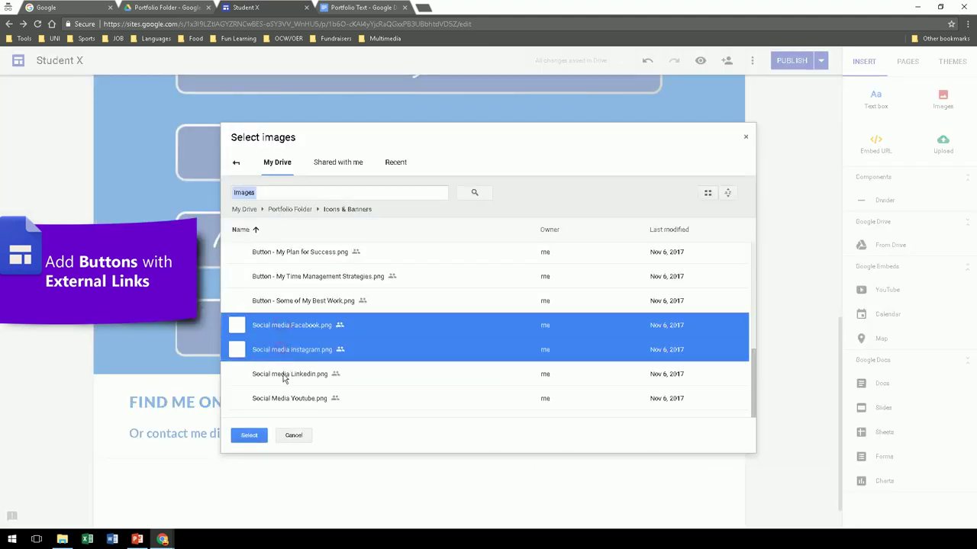
pyautogui.click(284, 375)
pyautogui.click(279, 398)
pyautogui.click(278, 349)
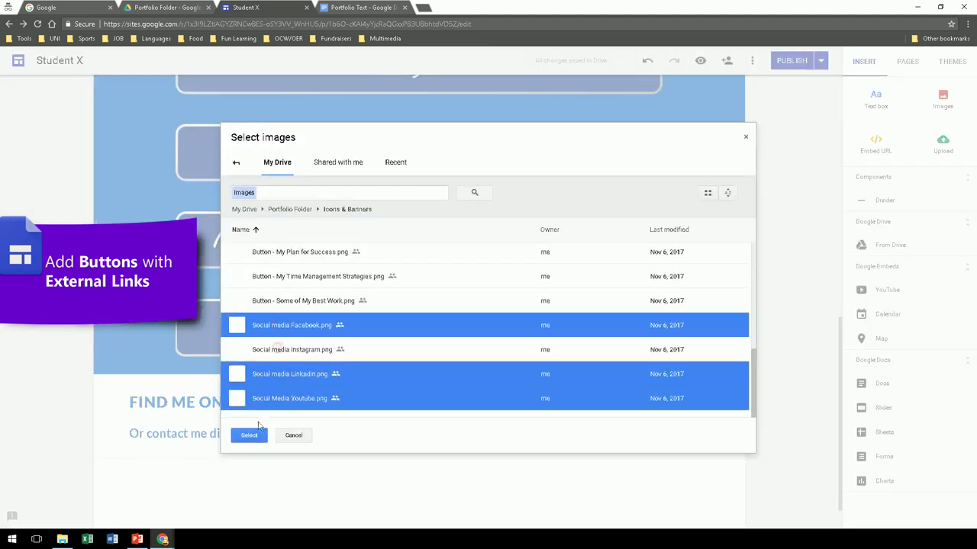
pyautogui.click(250, 435)
pyautogui.moveTo(421, 410); pyautogui.dragTo(476, 356)
pyautogui.moveTo(534, 413); pyautogui.dragTo(555, 364)
pyautogui.moveTo(629, 368); pyautogui.dragTo(676, 366)
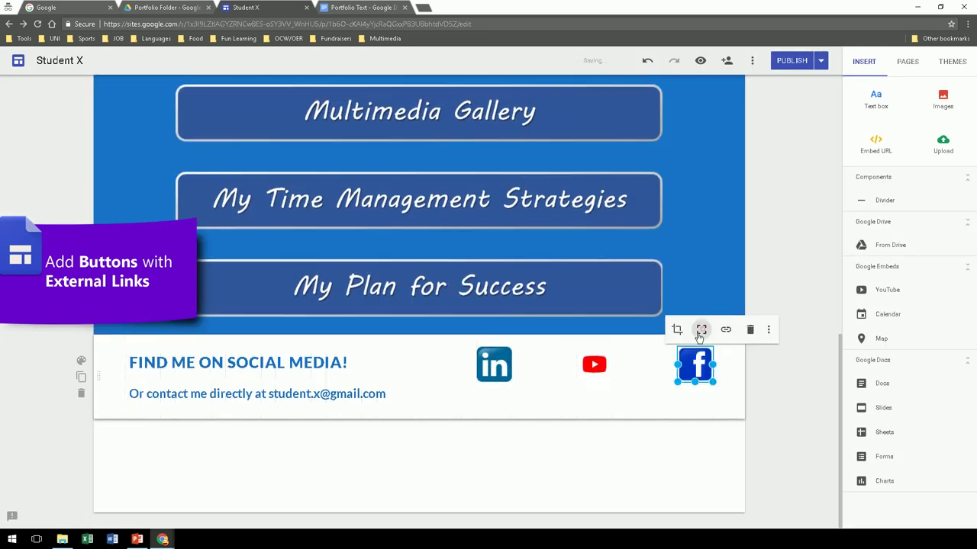
# Give the section the blue Emphasis 2 style and arrange the icons beside the text
pyautogui.click(80, 360)
pyautogui.click(150, 398)
pyautogui.click(454, 382)
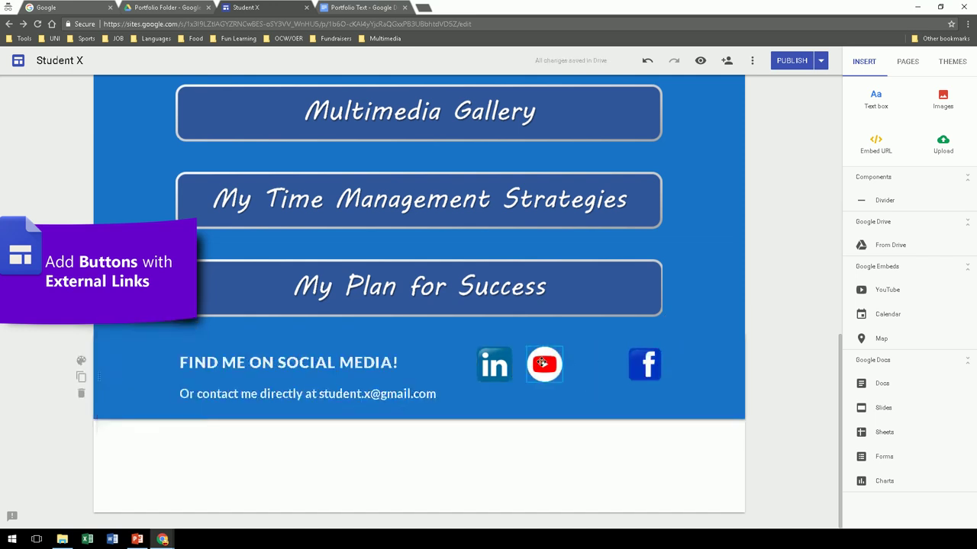
pyautogui.moveTo(545, 363); pyautogui.dragTo(594, 365)
pyautogui.moveTo(494, 364); pyautogui.dragTo(542, 367)
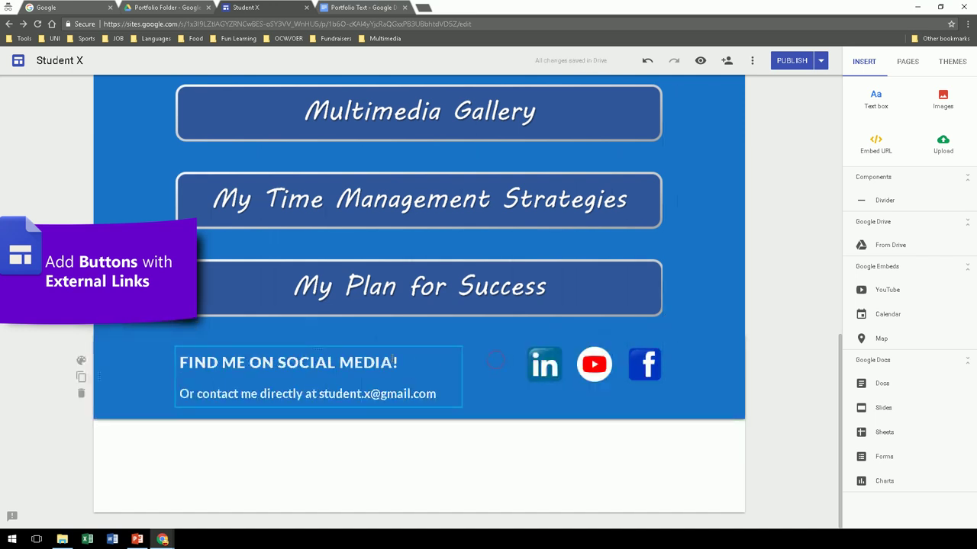
pyautogui.moveTo(394, 348); pyautogui.dragTo(445, 415)
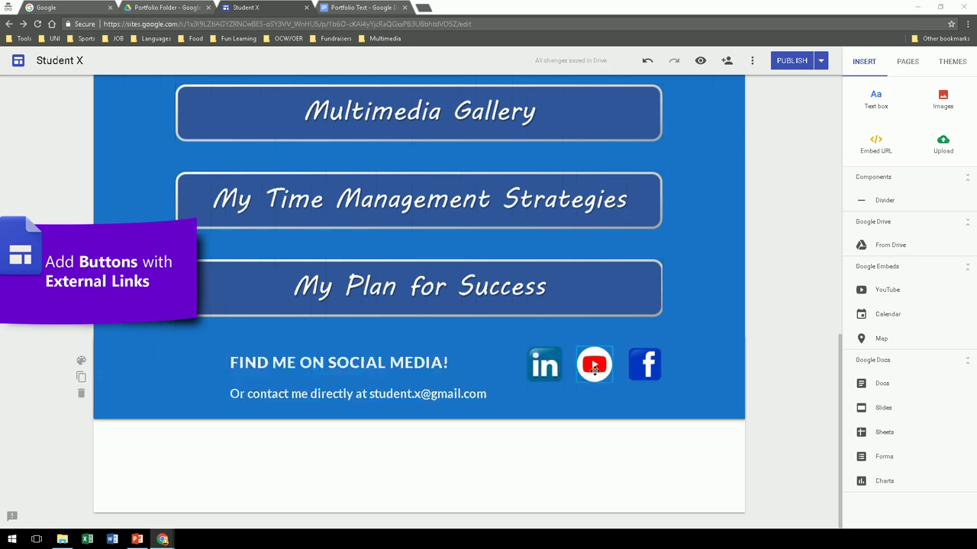
# Link the YouTube icon to the student's YouTube channel address
pyautogui.click(594, 369)
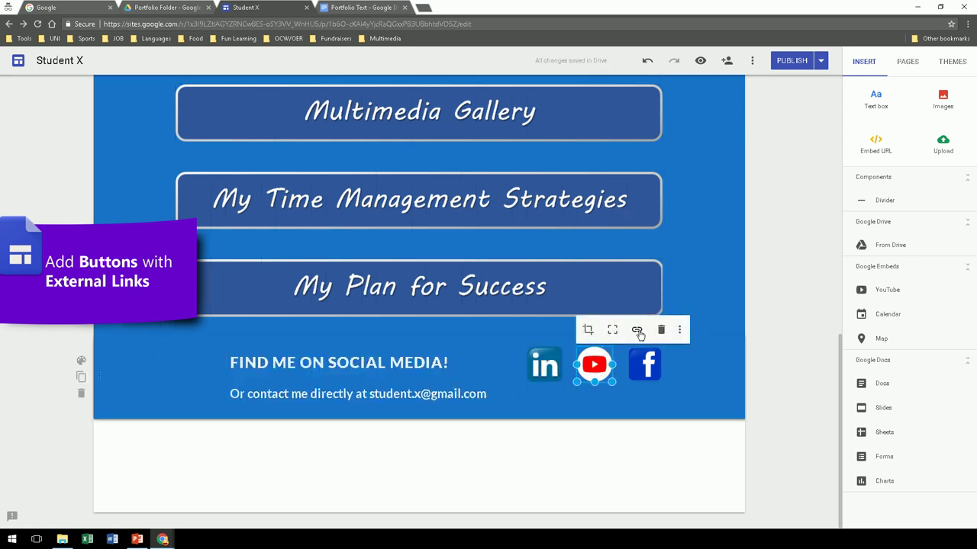
pyautogui.click(637, 330)
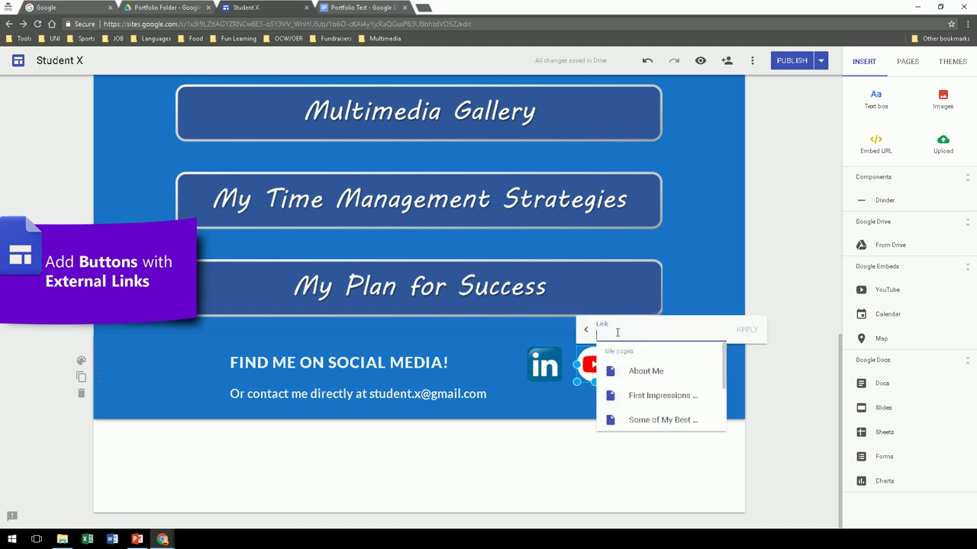
pyautogui.hotkey('ctrl', 'v')
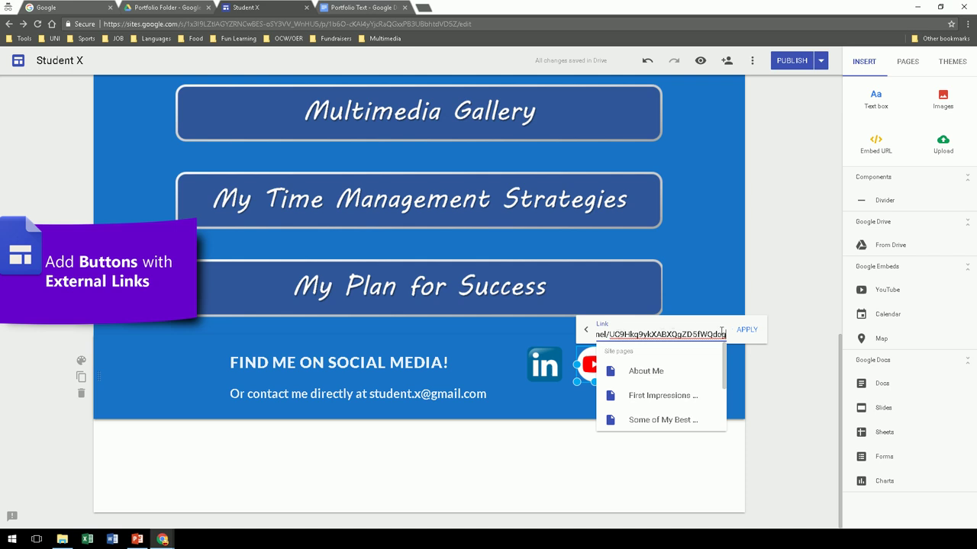
pyautogui.click(744, 332)
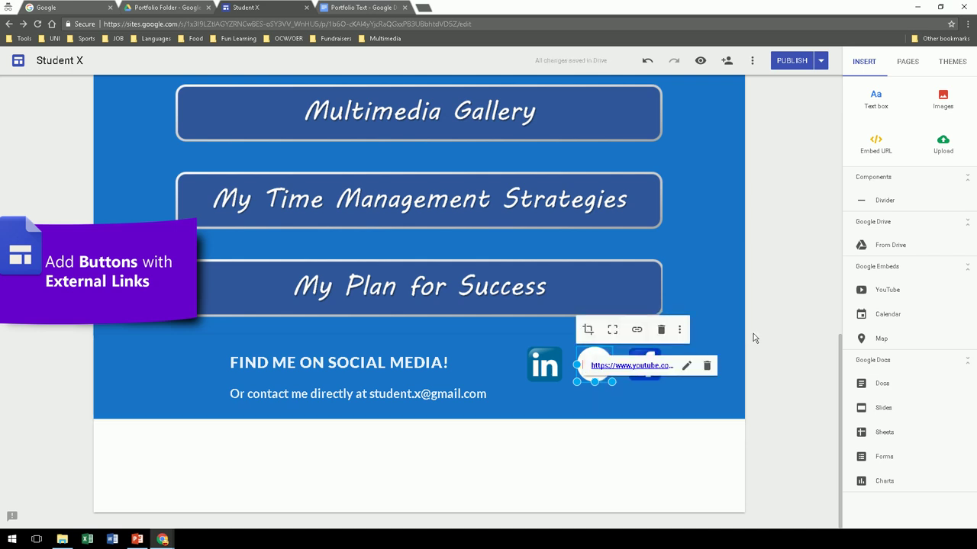
pyautogui.click(754, 337)
# Link the LinkedIn icon to the student's LinkedIn profile and publish the site
pyautogui.click(546, 368)
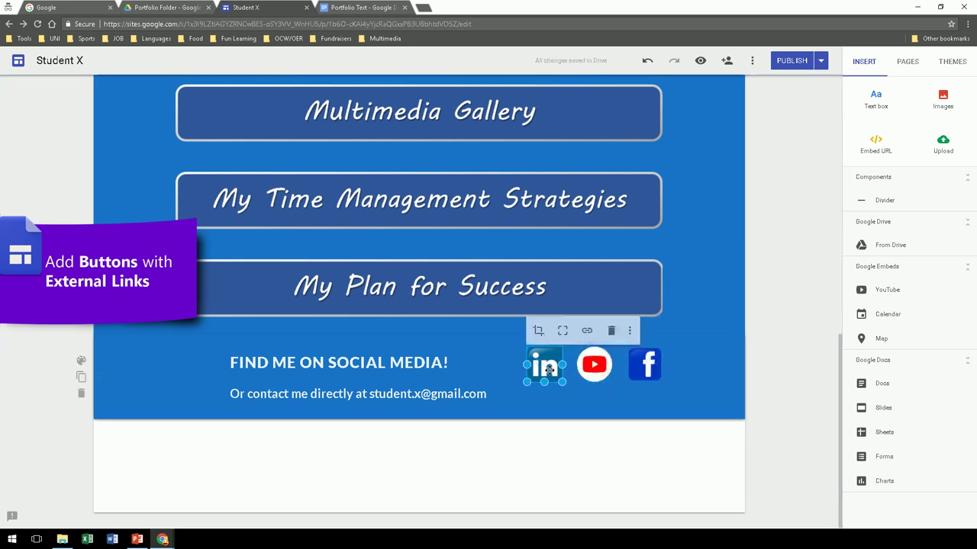
pyautogui.click(587, 331)
pyautogui.hotkey('ctrl', 'v')
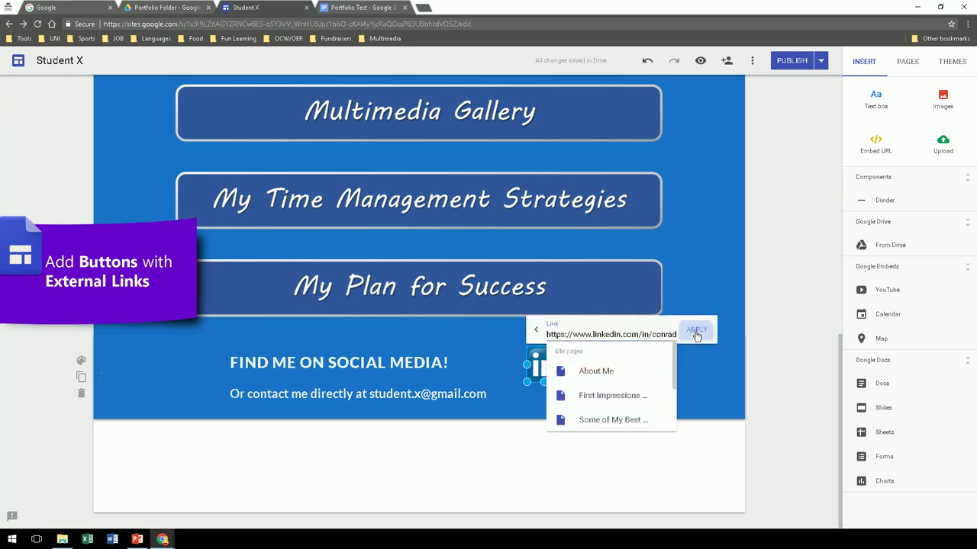
pyautogui.click(693, 331)
pyautogui.click(766, 350)
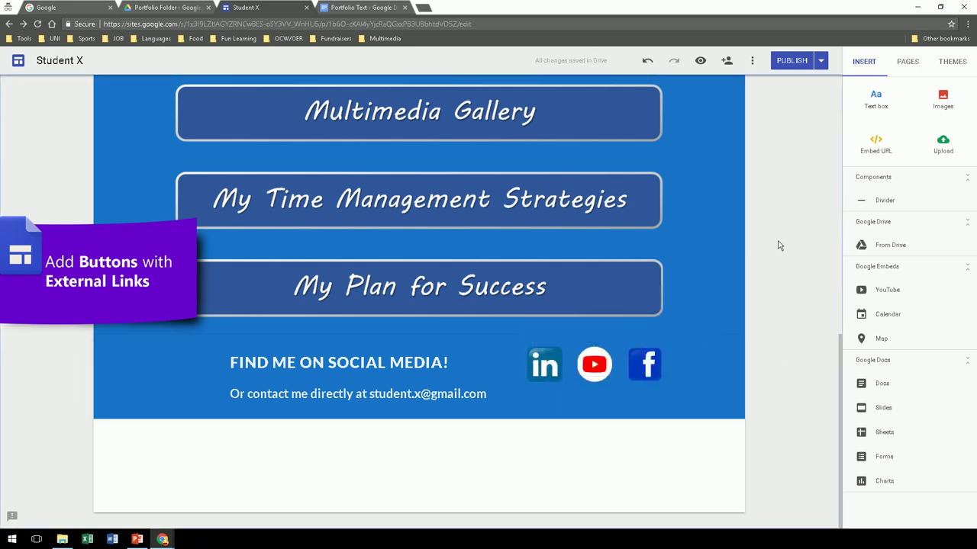
pyautogui.click(792, 61)
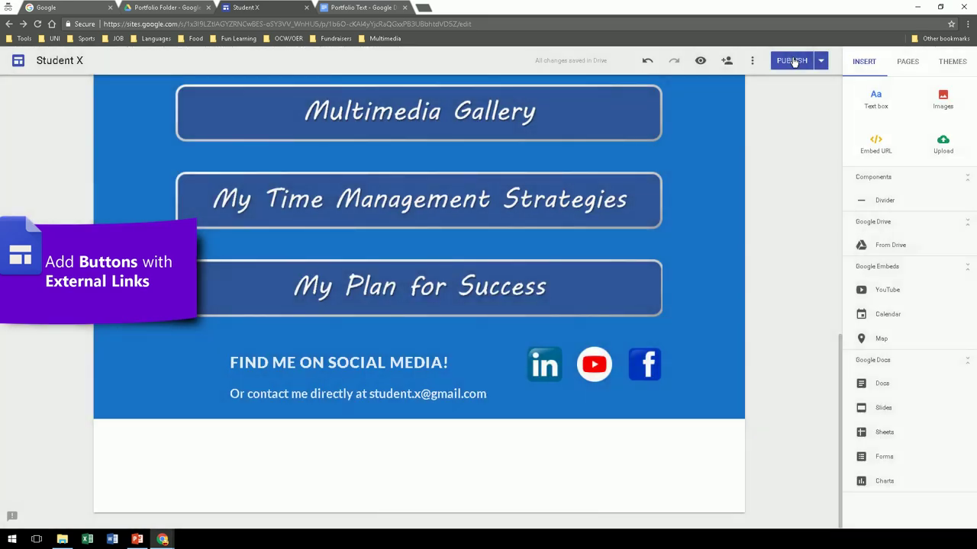
# On the About Me page, insert a centred Home button image in a light blue Emphasis 1 section
pyautogui.click(907, 65)
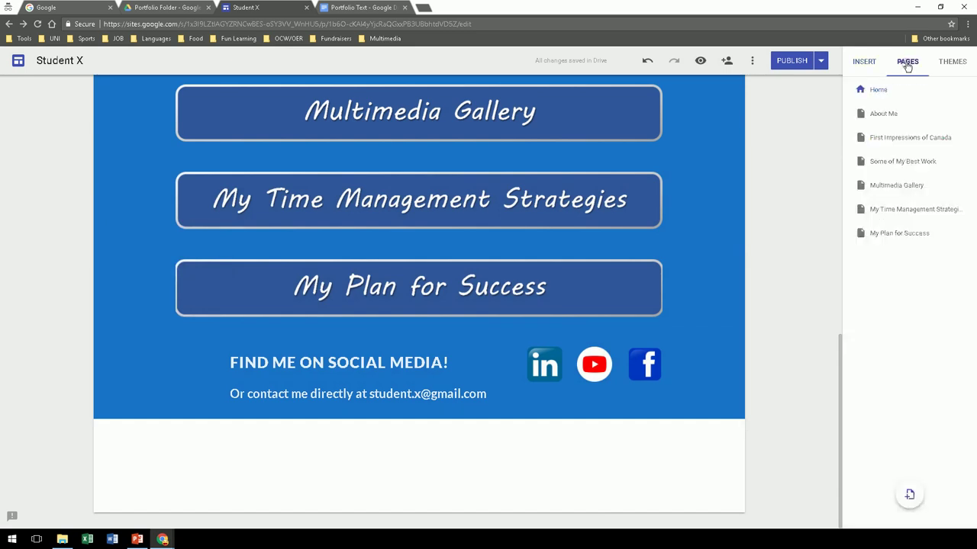
pyautogui.click(878, 115)
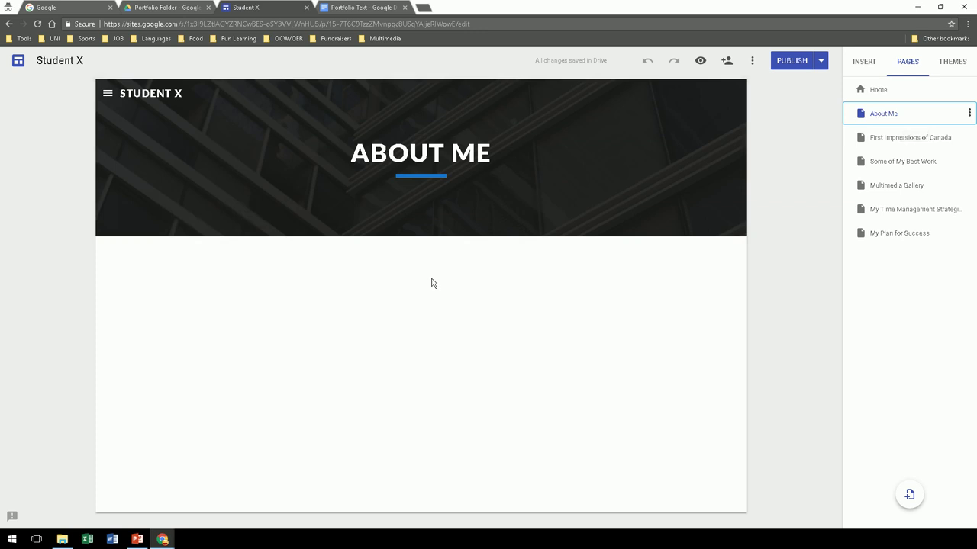
pyautogui.doubleClick(429, 282)
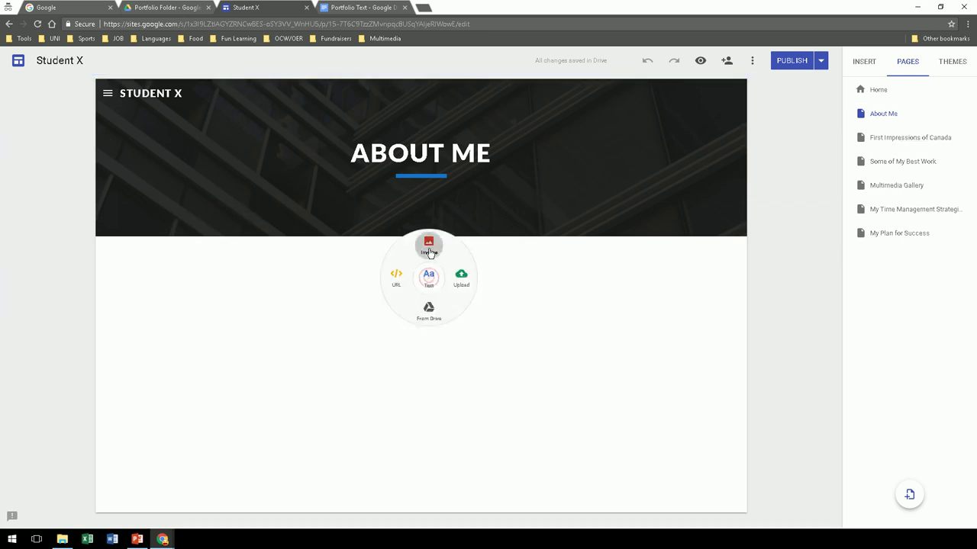
pyautogui.click(429, 244)
pyautogui.click(281, 255)
pyautogui.click(250, 436)
pyautogui.moveTo(181, 285); pyautogui.dragTo(425, 281)
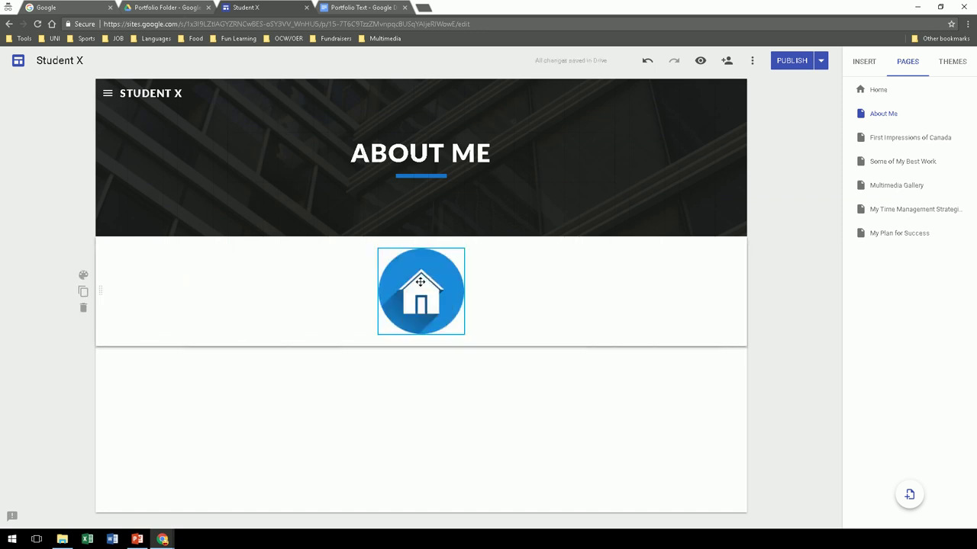
pyautogui.click(82, 277)
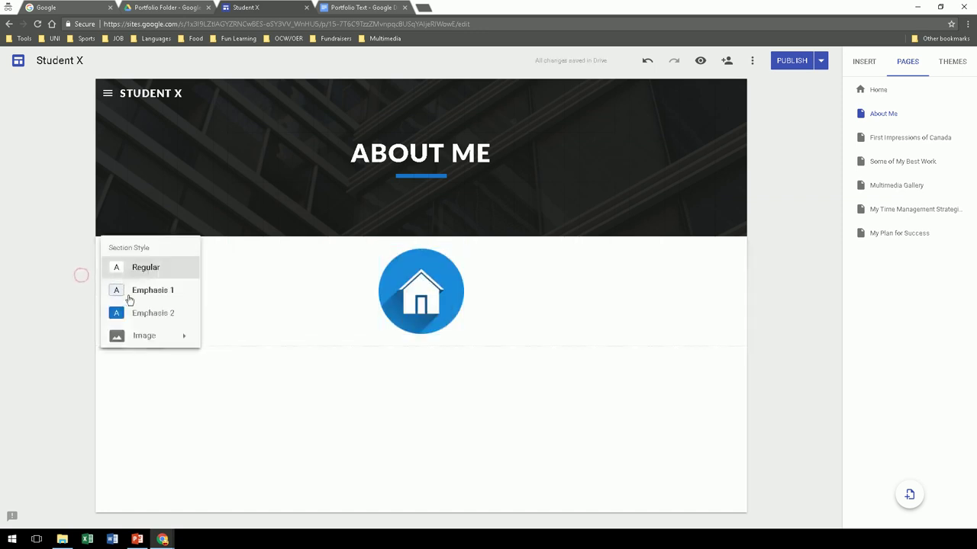
pyautogui.click(128, 291)
# Link the Home button image to the Home page
pyautogui.click(416, 289)
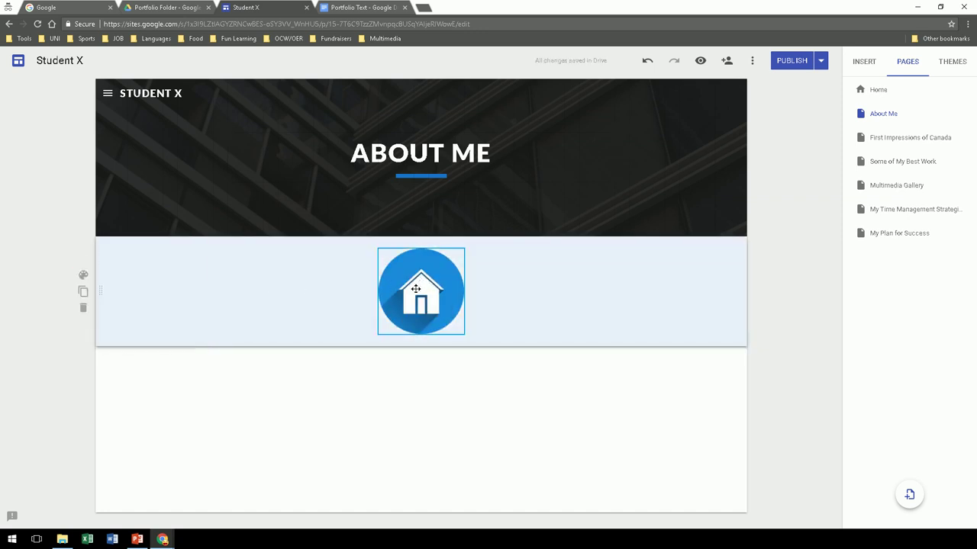
pyautogui.click(438, 232)
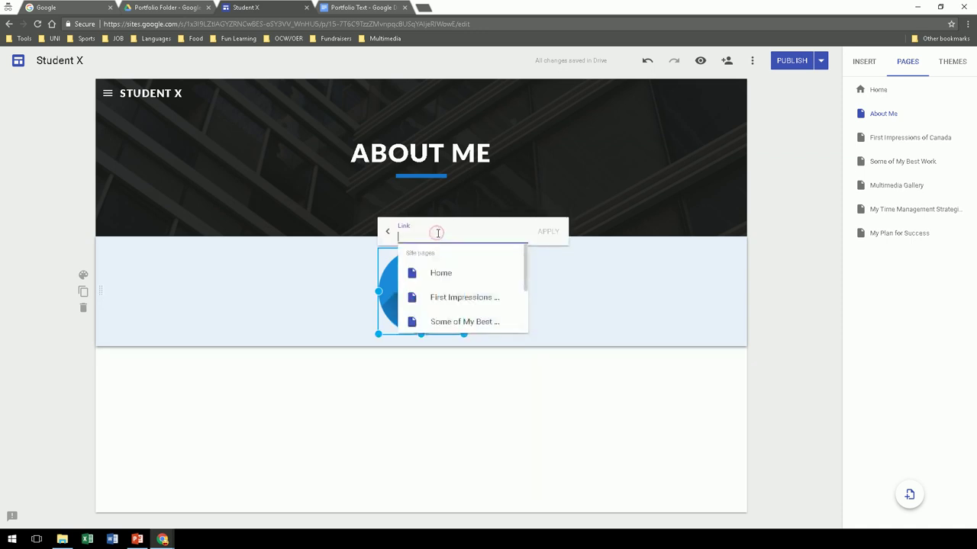
pyautogui.click(440, 274)
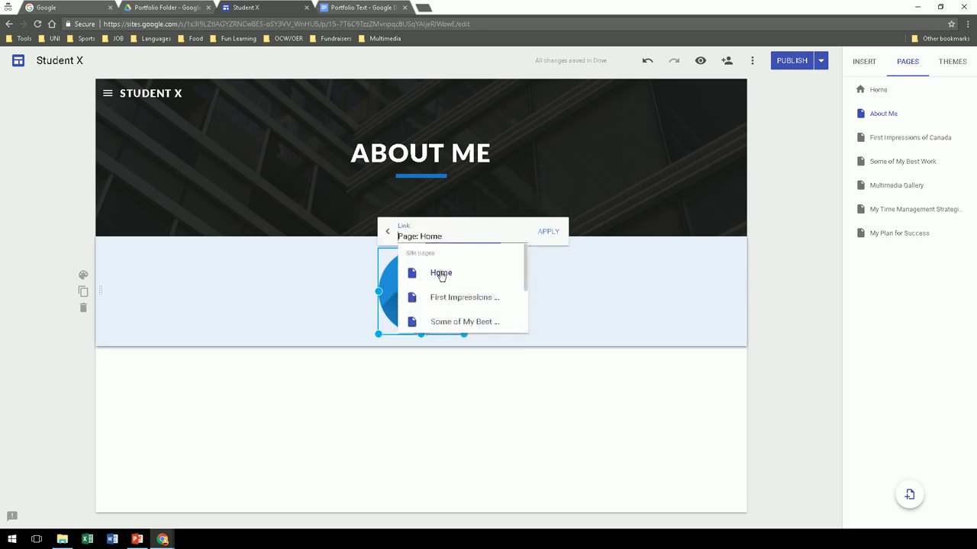
pyautogui.click(548, 233)
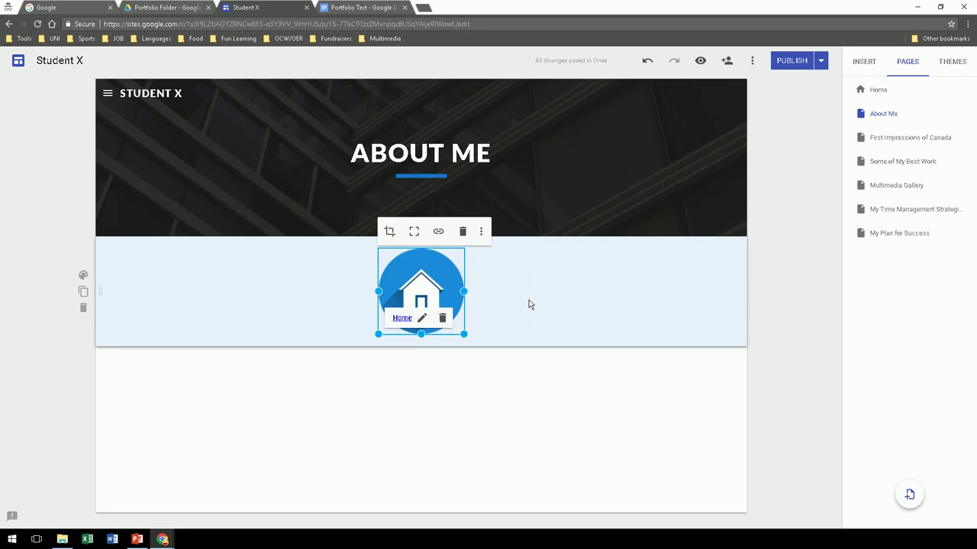
pyautogui.click(778, 303)
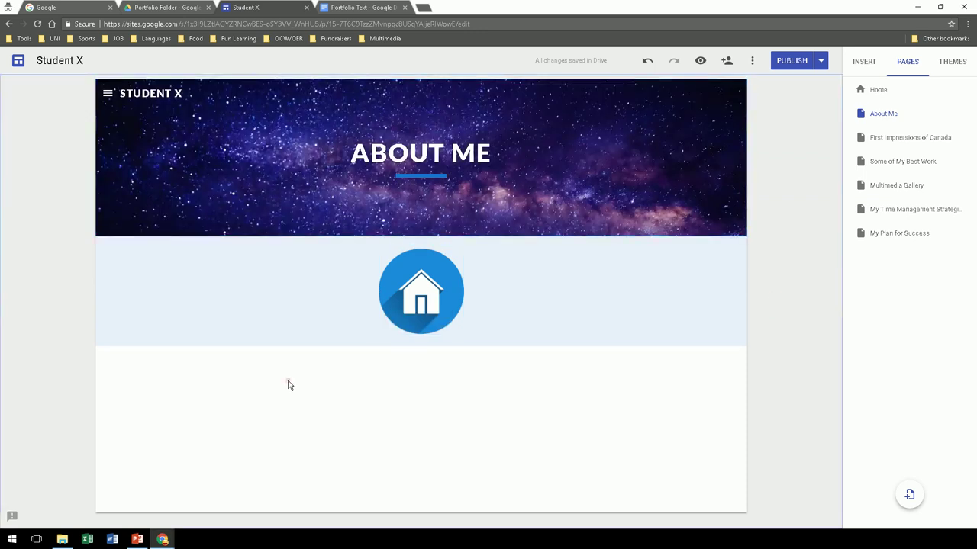
# Paste the four-paragraph About Me introduction into a text box below the Home image
pyautogui.doubleClick(290, 381)
pyautogui.click(294, 383)
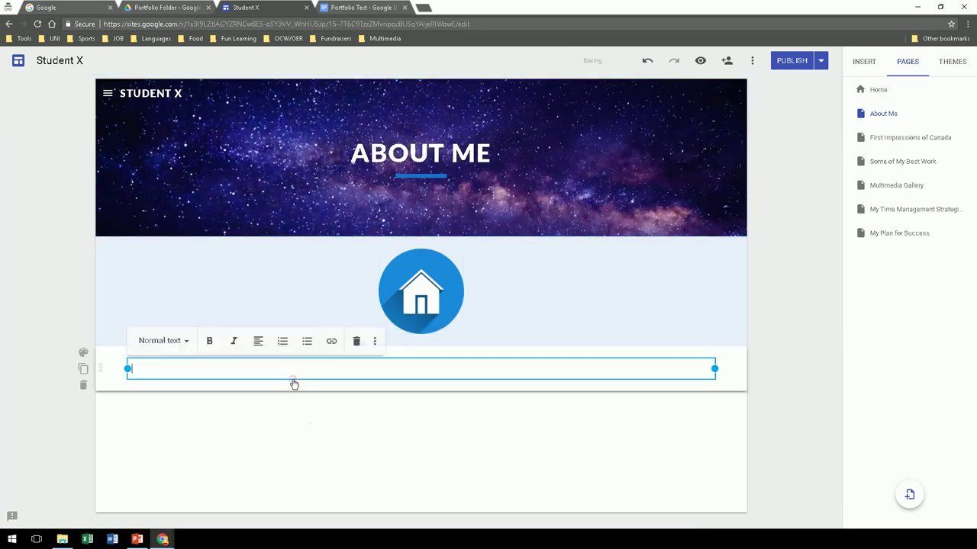
pyautogui.write('I am an international student from China majoring in Business Administration. I am interested in working as a Marketing Assistant because I enjoy thinking about Marketing Strategies and the effect of Advertisement. Before coming to Canada, I served as a Marketing Team Leader of an organic cosmetic company. This was an off-campus activity, similar to an internship. In this position I was responsible for leading and managing team members and planning schedules and coordinating between the company and my members. In addition, I was an executive of the Shenzhen University Marketing Research Circle (SUMaRC), planning meeting agendas, project tasks , promoting our circle, and marketing our circle using Social Networks and outdoor advertising. I believe that with my experience in the industry and familiarity of social media platforms, I can make a significant contribution to help your company fulfill its potential.')
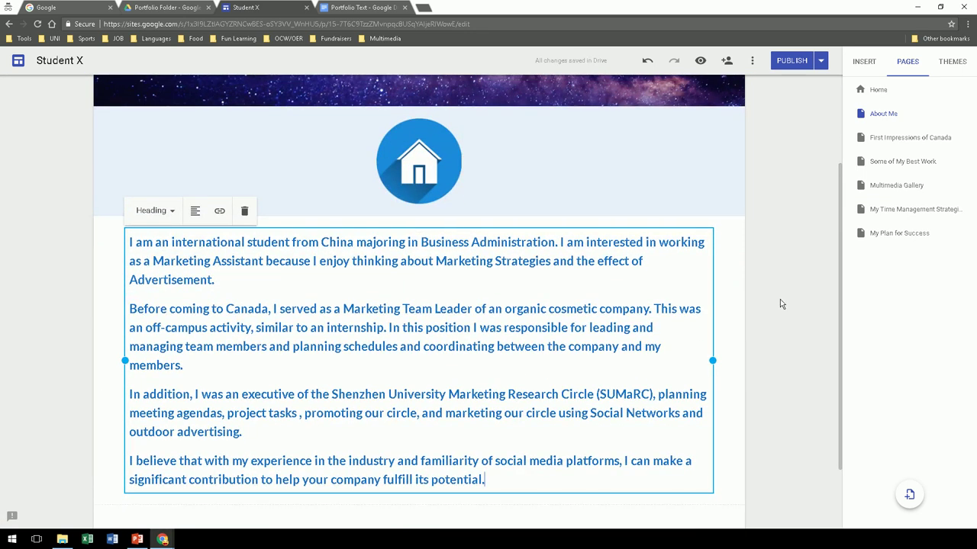
pyautogui.click(779, 301)
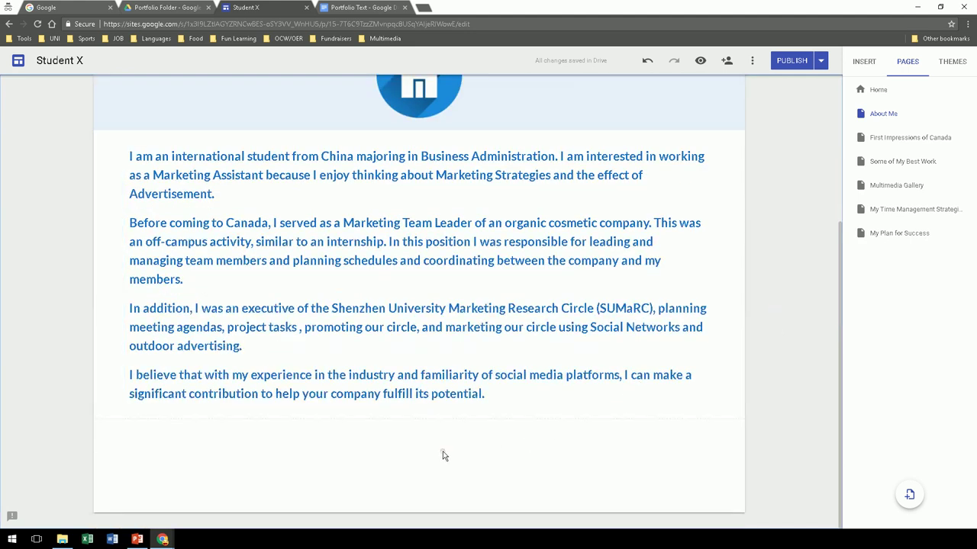
# Add a centred MY RESUME Title below the introduction in a blue Emphasis 2 section
pyautogui.doubleClick(442, 456)
pyautogui.click(409, 456)
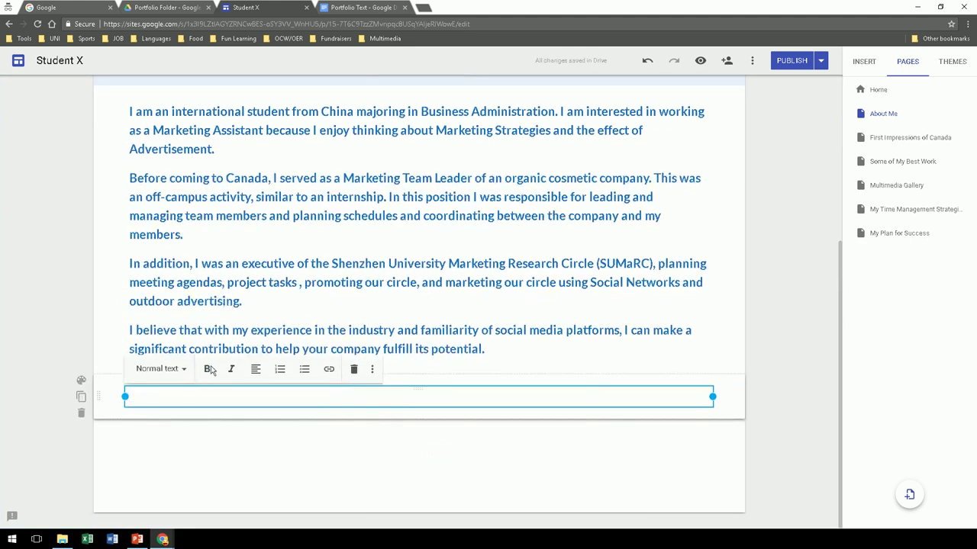
pyautogui.click(184, 370)
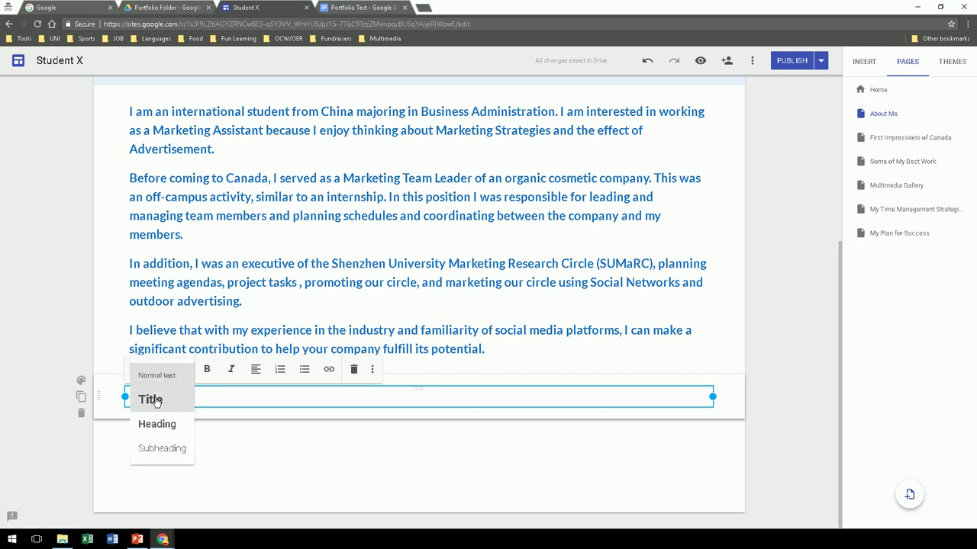
pyautogui.click(153, 399)
pyautogui.click(181, 369)
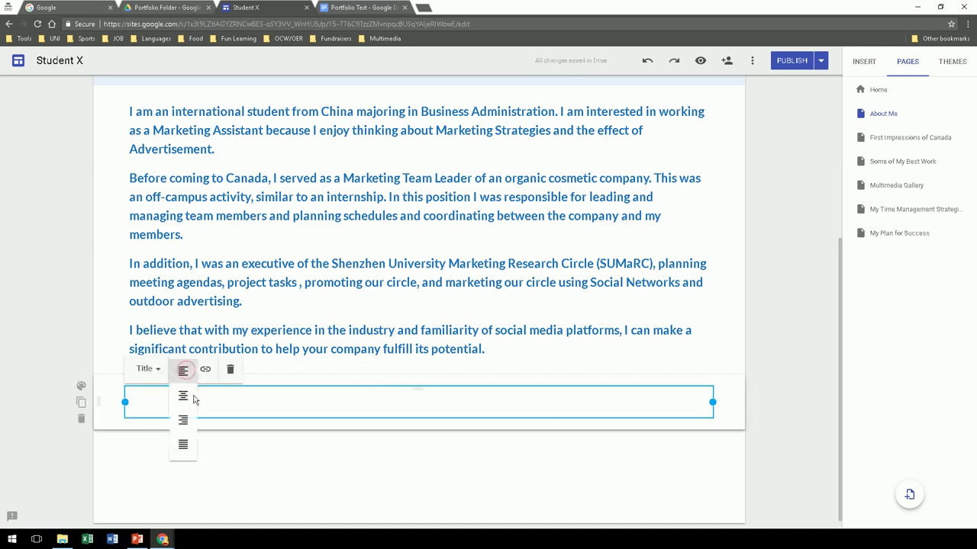
pyautogui.click(183, 397)
pyautogui.write('MY RESUME')
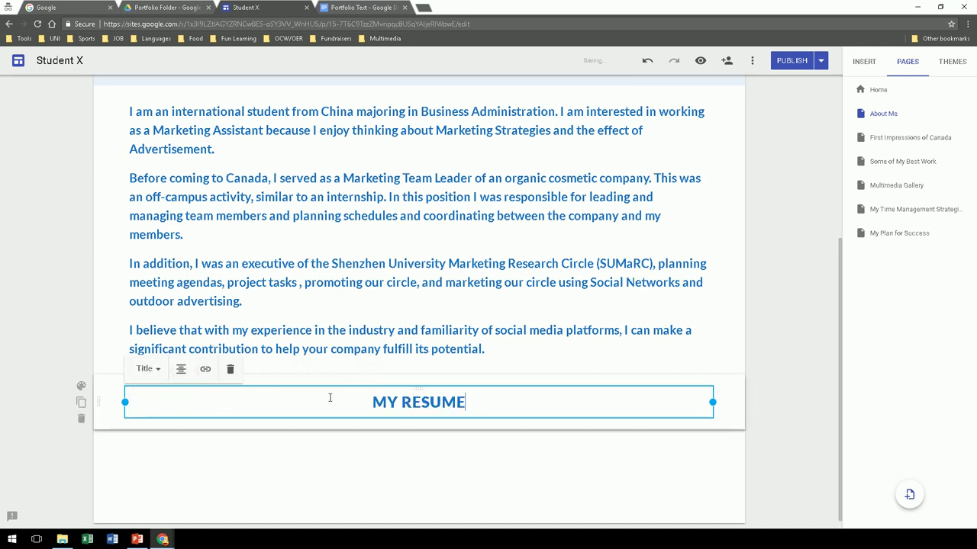
pyautogui.click(81, 387)
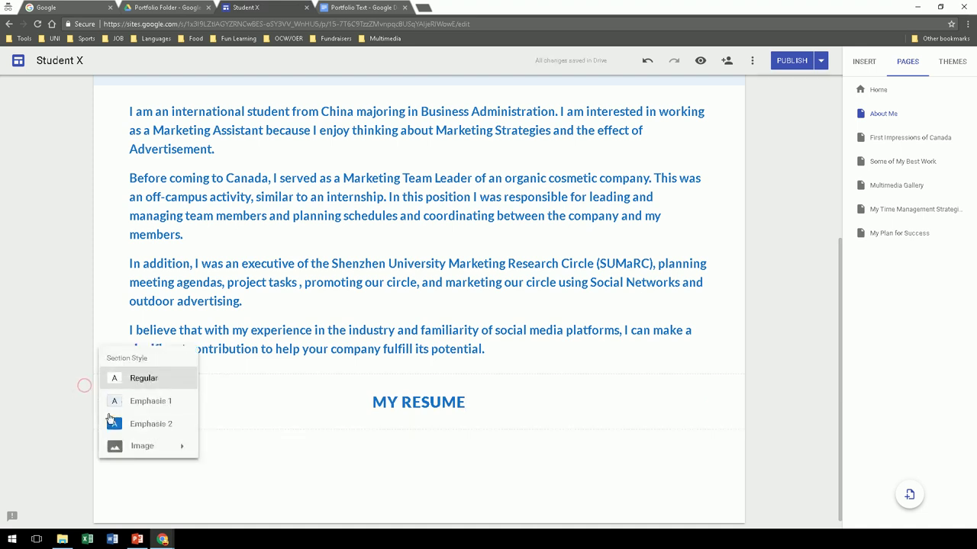
pyautogui.click(126, 424)
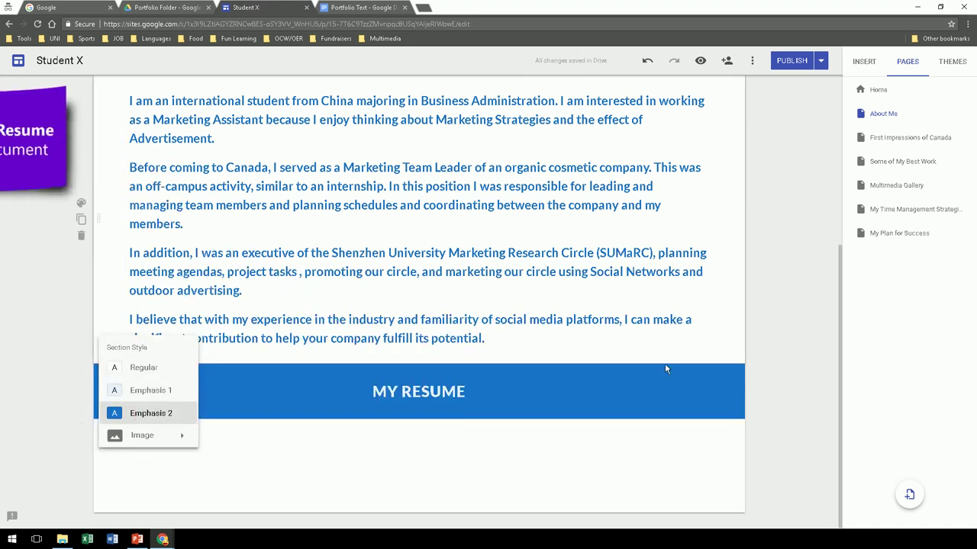
pyautogui.doubleClick(415, 462)
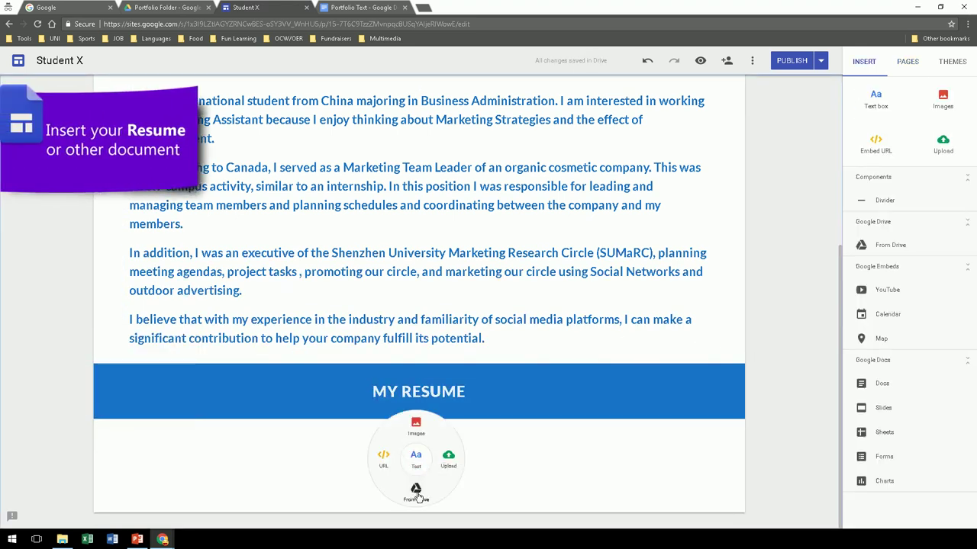
# Embed the Student X resume document from Drive under MY RESUME and make it taller
pyautogui.click(417, 492)
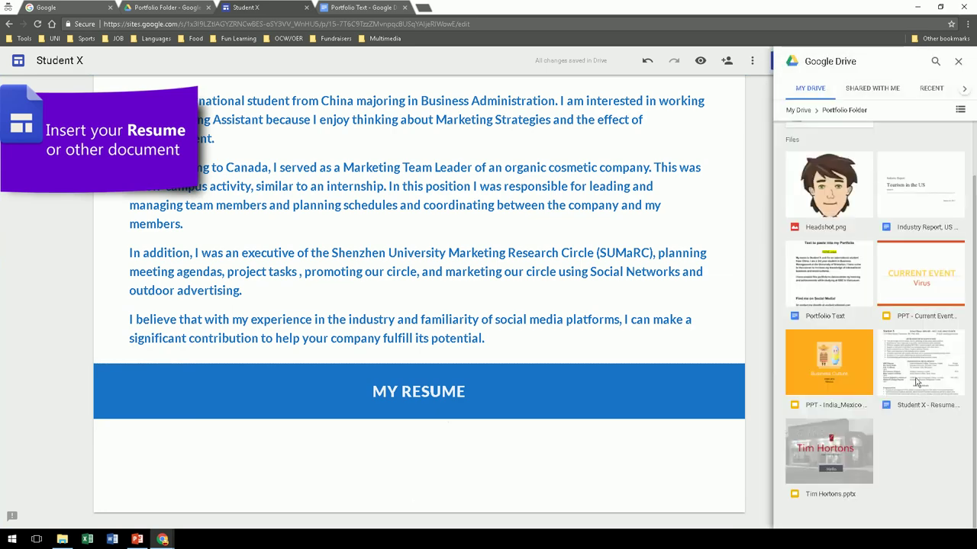
pyautogui.click(921, 372)
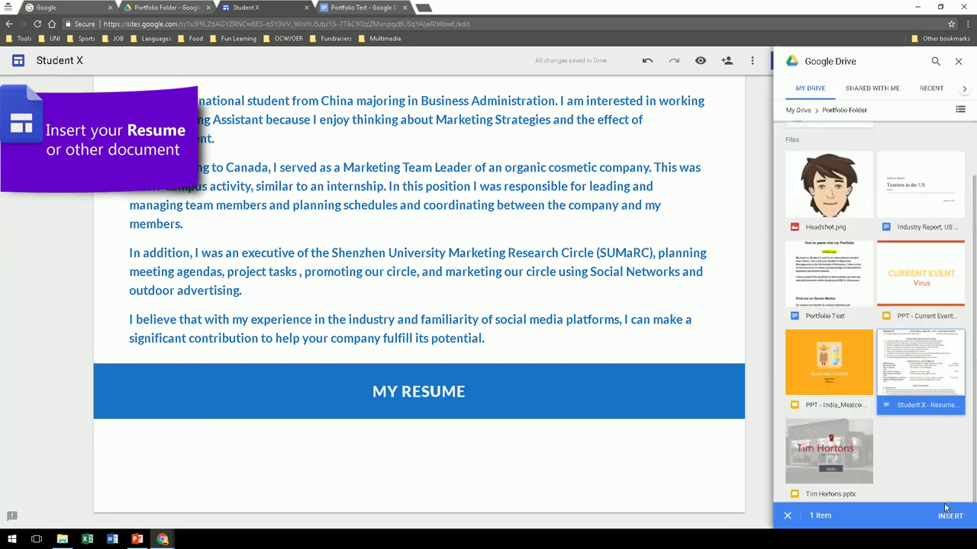
pyautogui.click(950, 516)
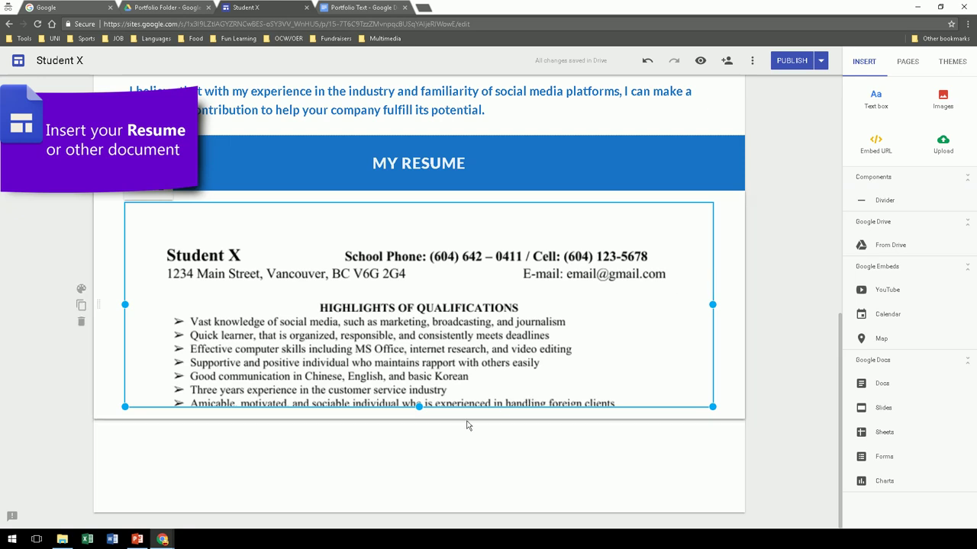
pyautogui.moveTo(418, 412); pyautogui.dragTo(420, 438)
# Move the house-icon section below the resume and publish the site
pyautogui.scroll(6, 778, 320)
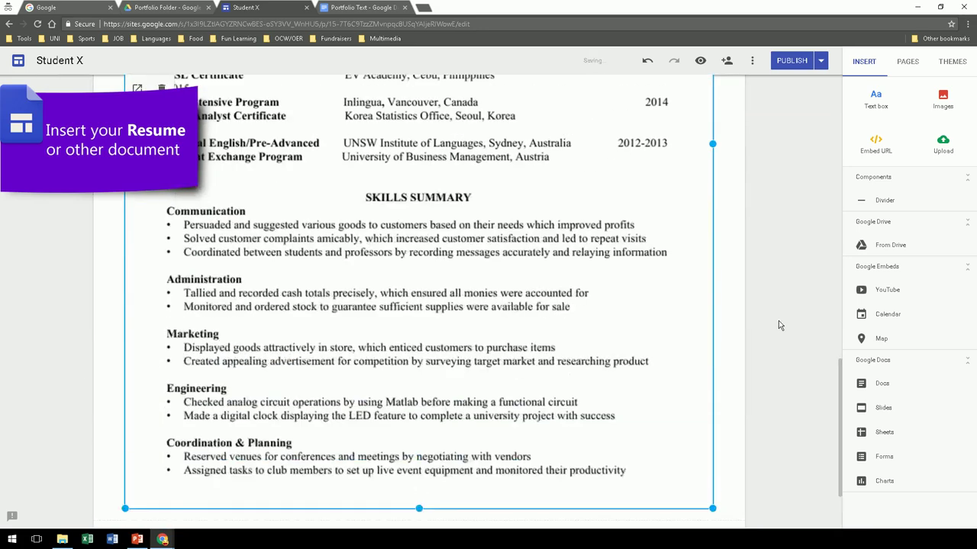
pyautogui.scroll(6, 790, 279)
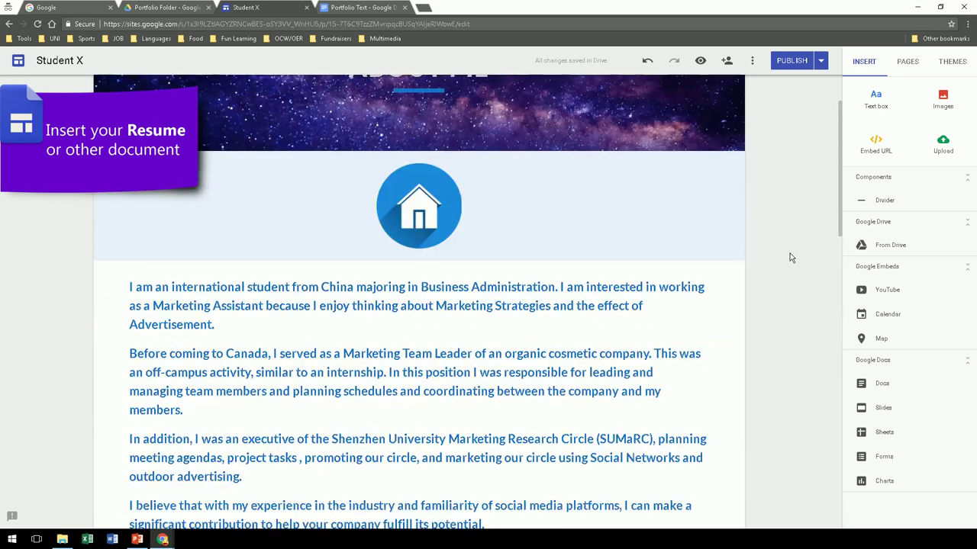
pyautogui.moveTo(96, 206); pyautogui.dragTo(95, 450)
pyautogui.scroll(9, 786, 275)
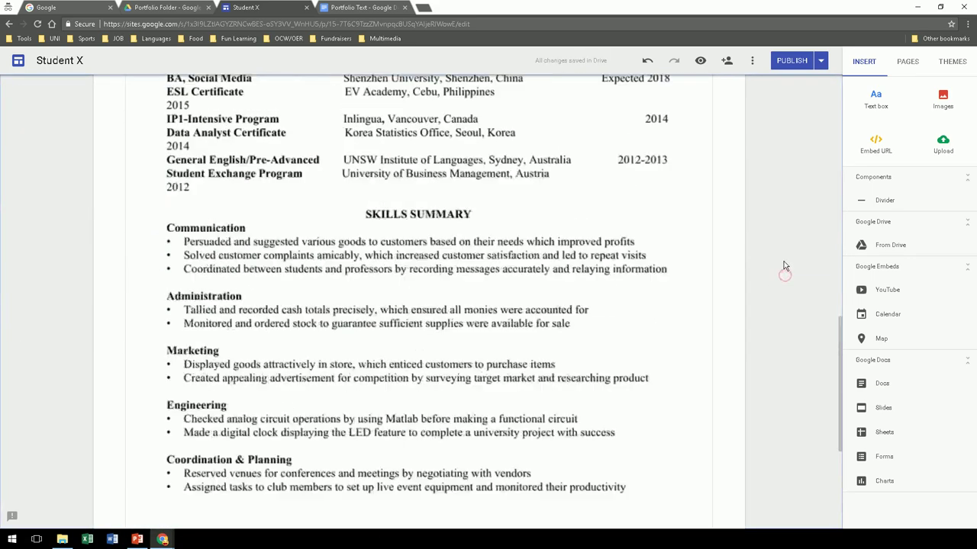
pyautogui.scroll(5, 784, 263)
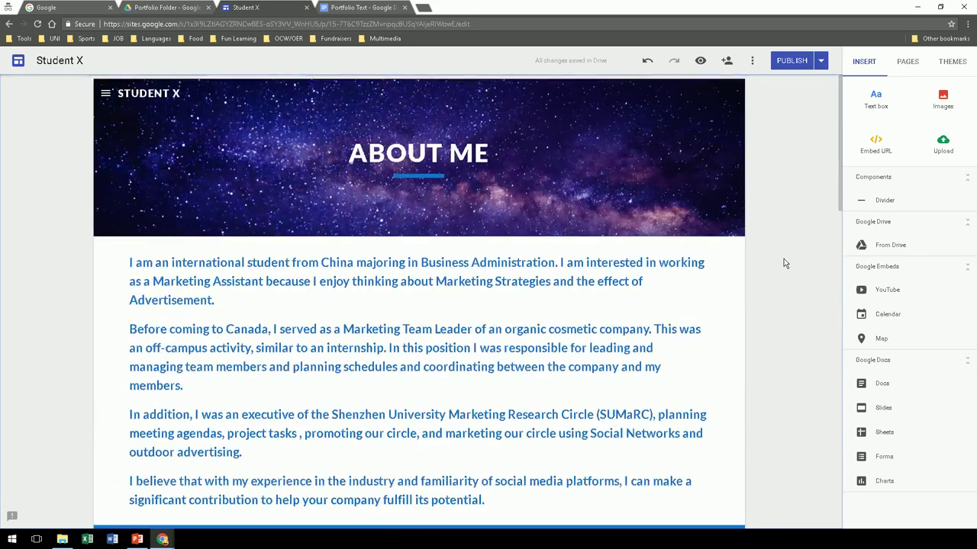
pyautogui.click(792, 64)
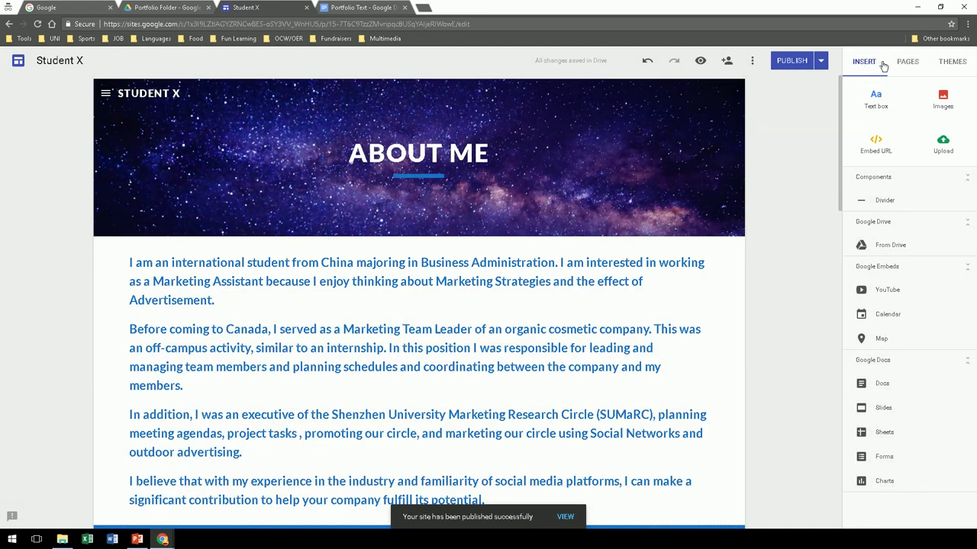
pyautogui.click(907, 62)
# On First Impressions of Canada, add the ARRIVING IN VANCOUVER story in a third-width text box
pyautogui.click(882, 142)
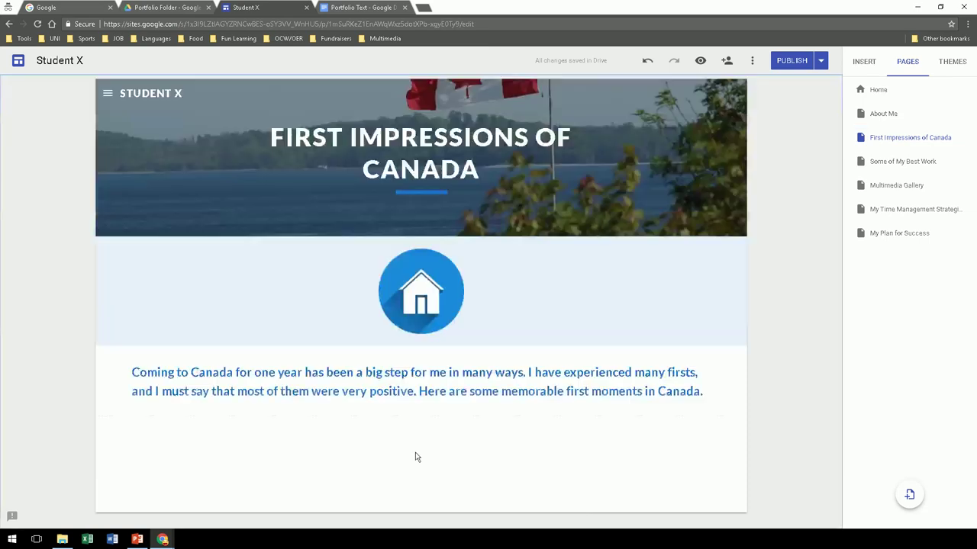
pyautogui.doubleClick(415, 453)
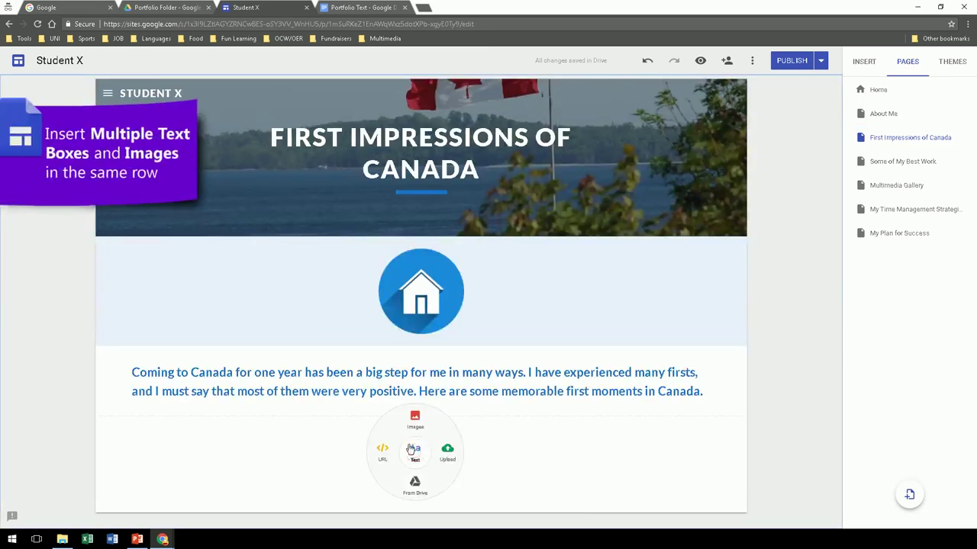
pyautogui.click(415, 453)
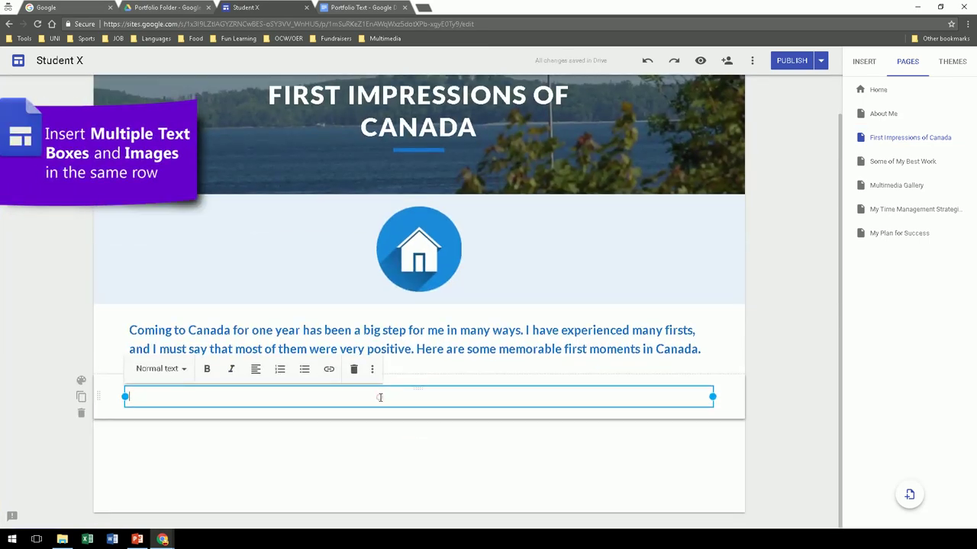
pyautogui.write("ARRIVING IN VANCOUVER When I first landed in YVR I was surprised to see so many Asians. Downtown Vancouver also has many cultures and races, so I feel it's really an international city. I hope I will have the chance to meet lots of people and learn about their cultures. Of course, I also hope to learn about Canadian business and communication. I am a little nervous now, but also excited. I will do my best!")
pyautogui.moveTo(713, 422); pyautogui.dragTo(355, 440)
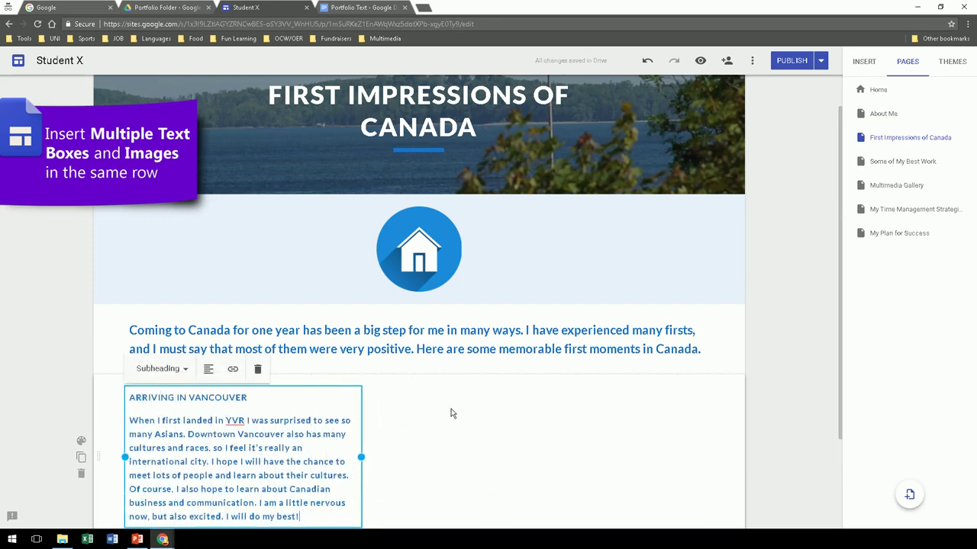
# Place the airport photo left of the story and add the WHAT I LEARNED FROM THIS text on the right
pyautogui.scroll(-2, 457, 415)
pyautogui.doubleClick(478, 332)
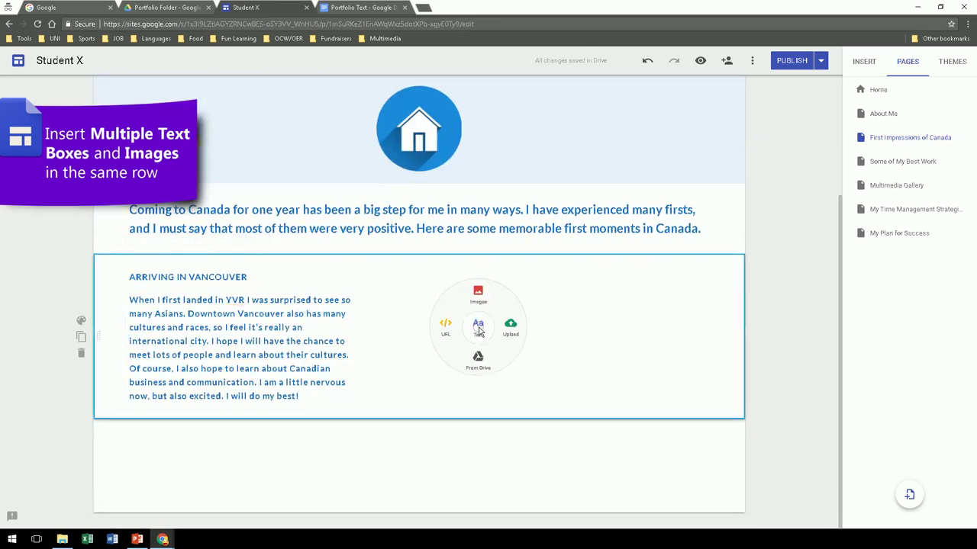
pyautogui.click(476, 288)
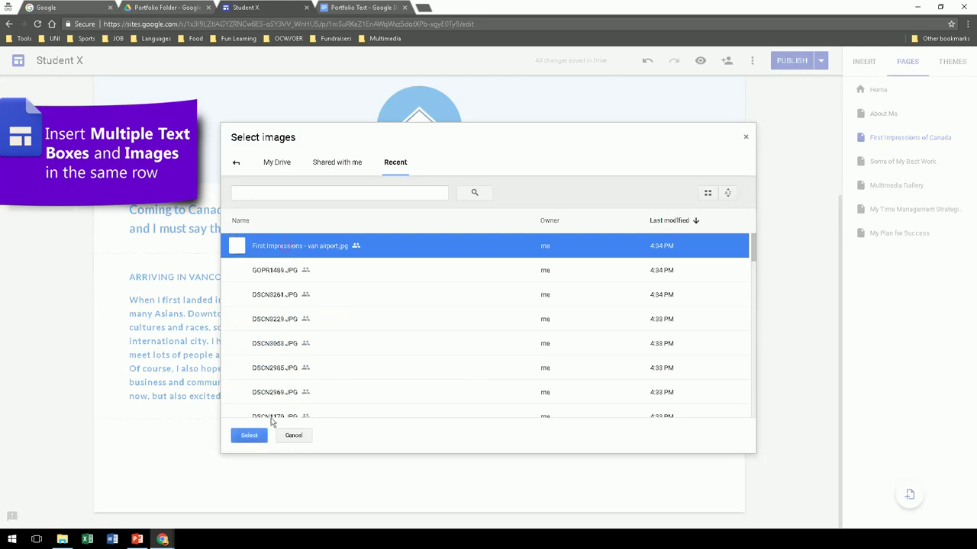
pyautogui.click(249, 435)
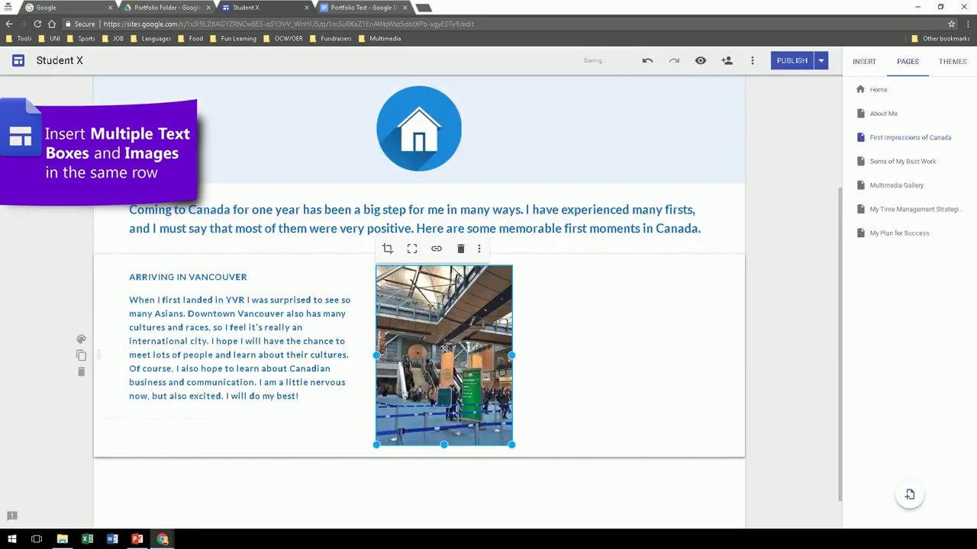
pyautogui.moveTo(444, 348); pyautogui.dragTo(172, 332)
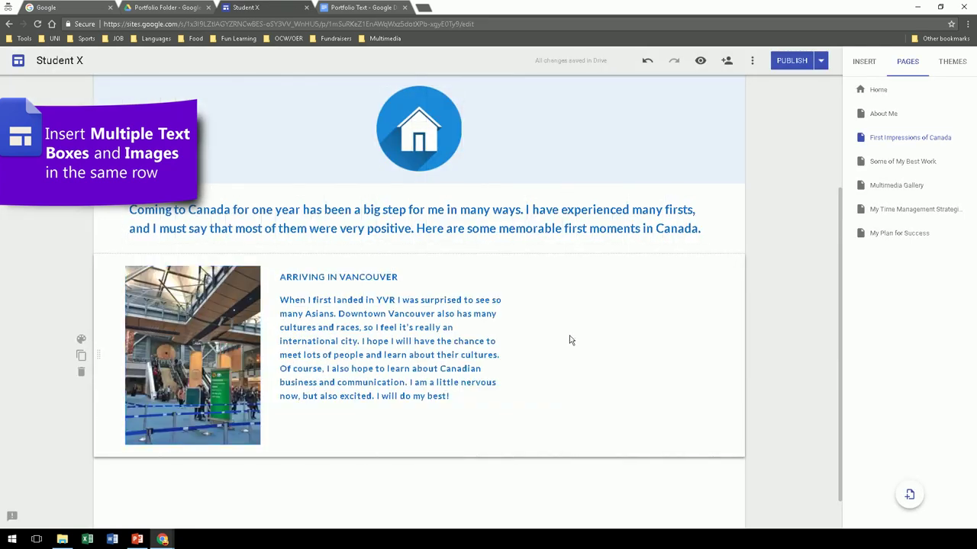
pyautogui.doubleClick(592, 337)
pyautogui.click(593, 337)
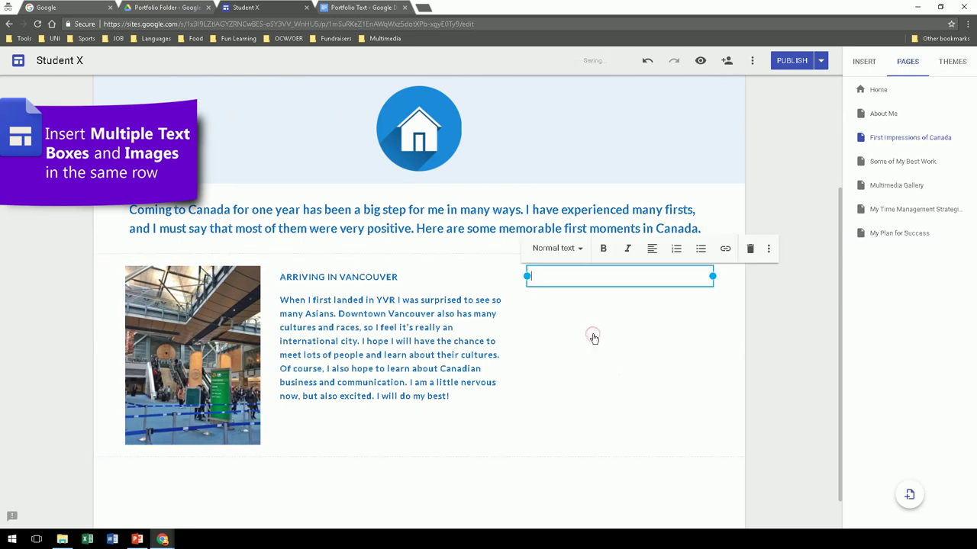
pyautogui.write('>>> WHAT I LEARNED FROM THIS: It is important to be prepared, especially when travelling alone. When I was at the airport I had trouble finding my way out to the train, and also when I got off the train downtown. I think next time I will do some research online to avoid feeling stressed on my first day.')
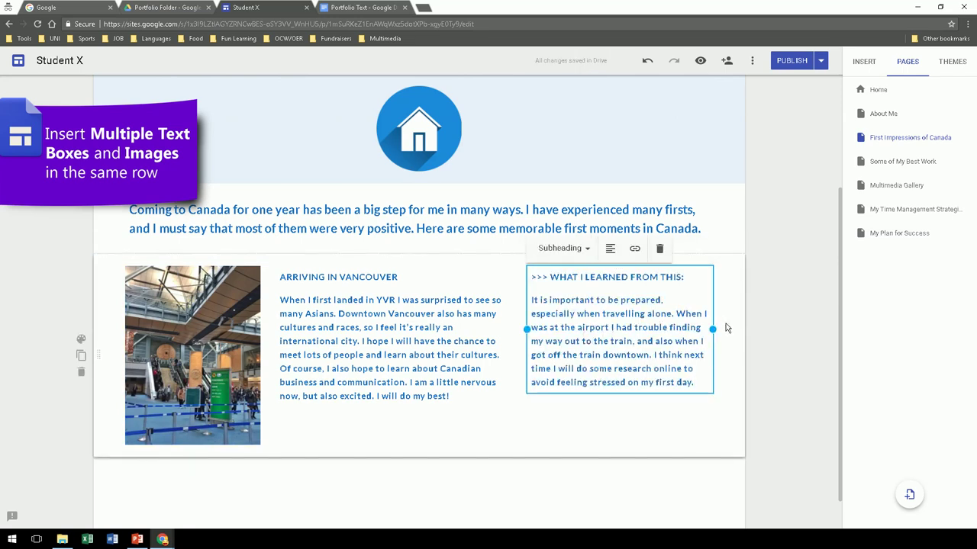
# Shorten the airport photo slightly and crop it with the framing shifted upward
pyautogui.click(193, 445)
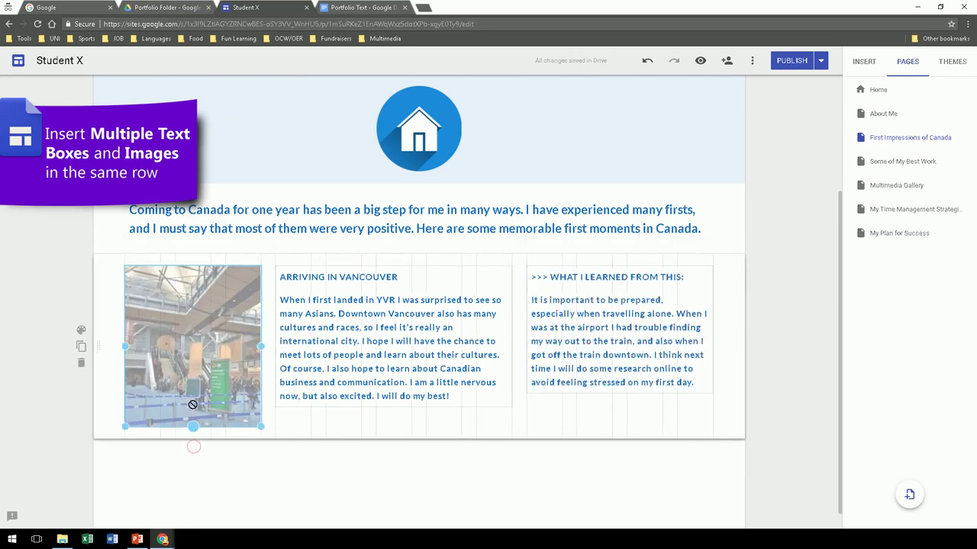
pyautogui.moveTo(193, 404); pyautogui.dragTo(193, 405)
pyautogui.click(137, 250)
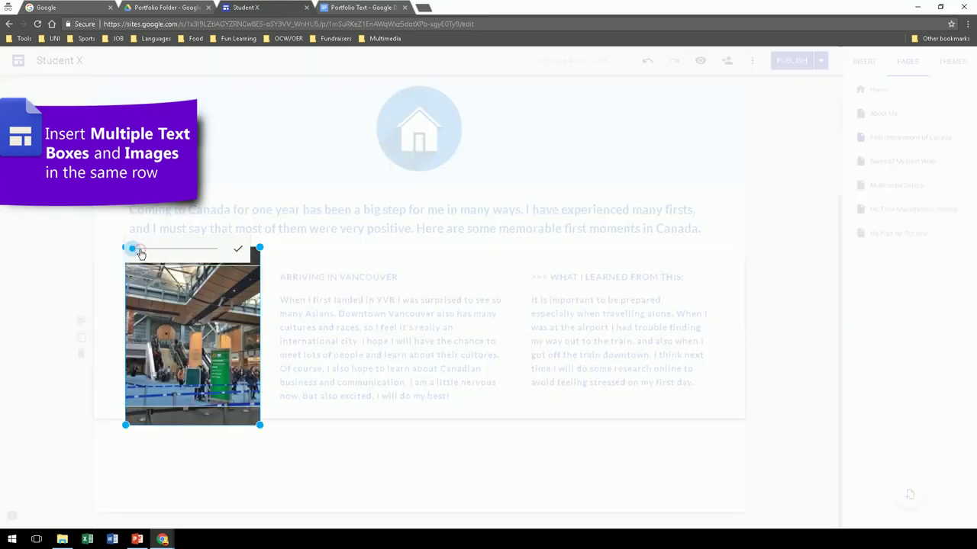
pyautogui.moveTo(200, 382); pyautogui.dragTo(162, 290)
pyautogui.moveTo(134, 254)
pyautogui.mouseDown()
pyautogui.moveTo(144, 248)
pyautogui.moveTo(130, 255)
pyautogui.mouseUp()
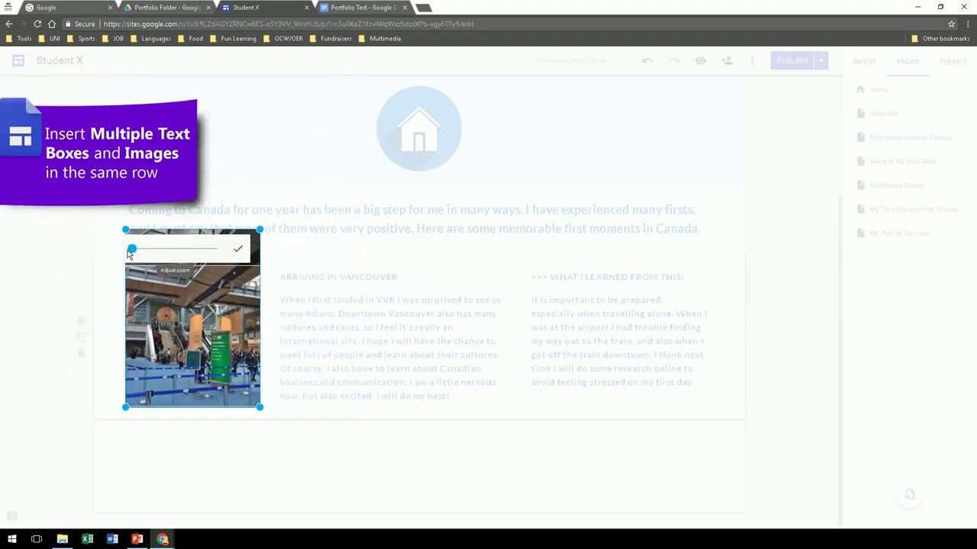
pyautogui.moveTo(198, 358); pyautogui.dragTo(195, 332)
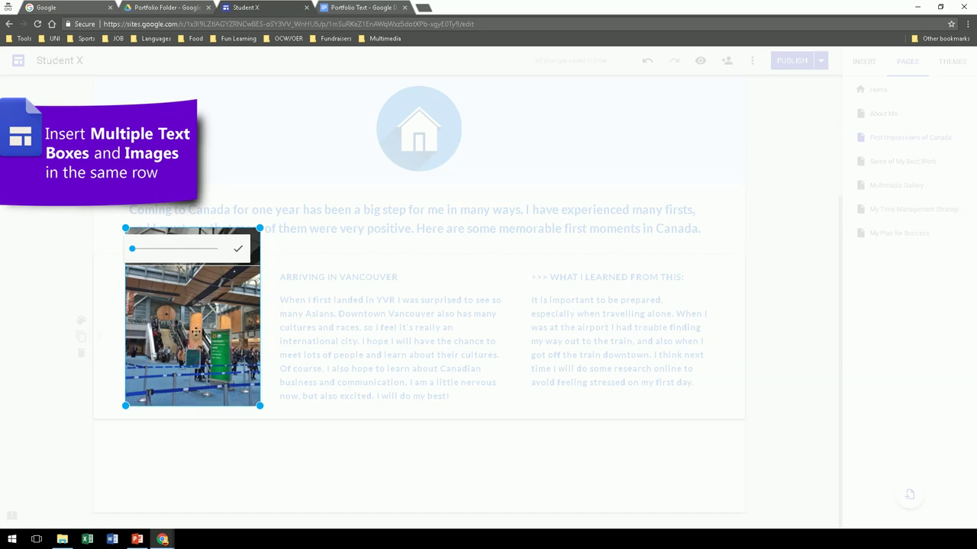
pyautogui.click(238, 252)
pyautogui.click(680, 439)
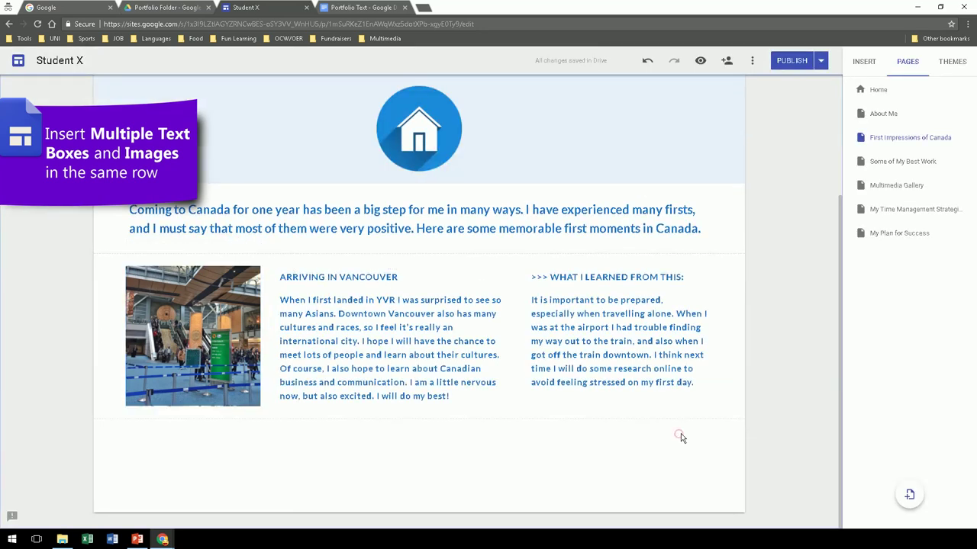
# Add dividers below the Arriving in Vancouver and Settling In rows
pyautogui.click(864, 61)
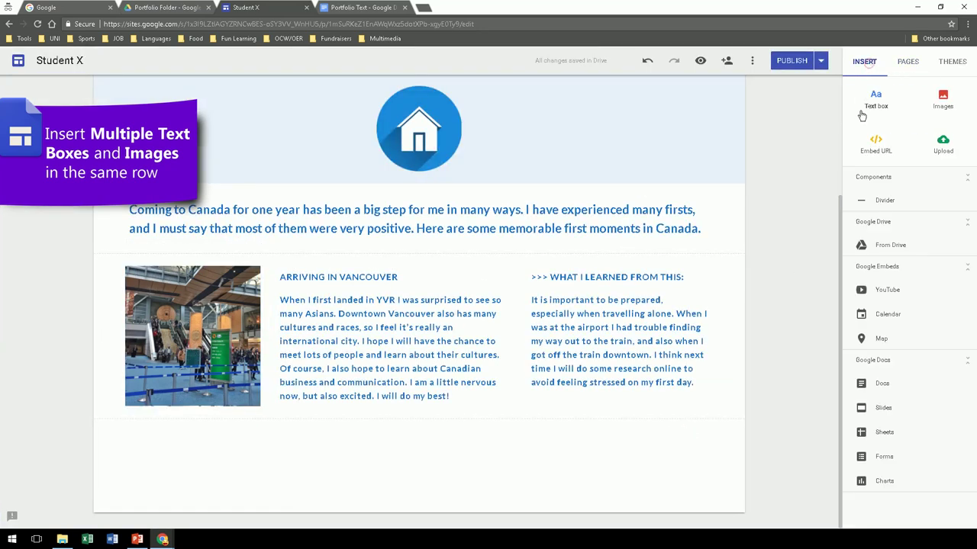
pyautogui.click(877, 202)
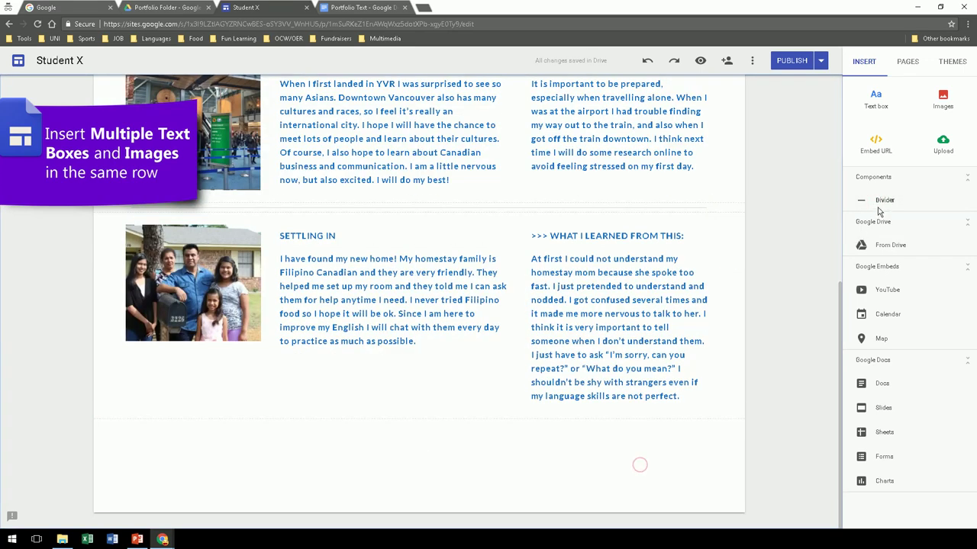
pyautogui.click(879, 209)
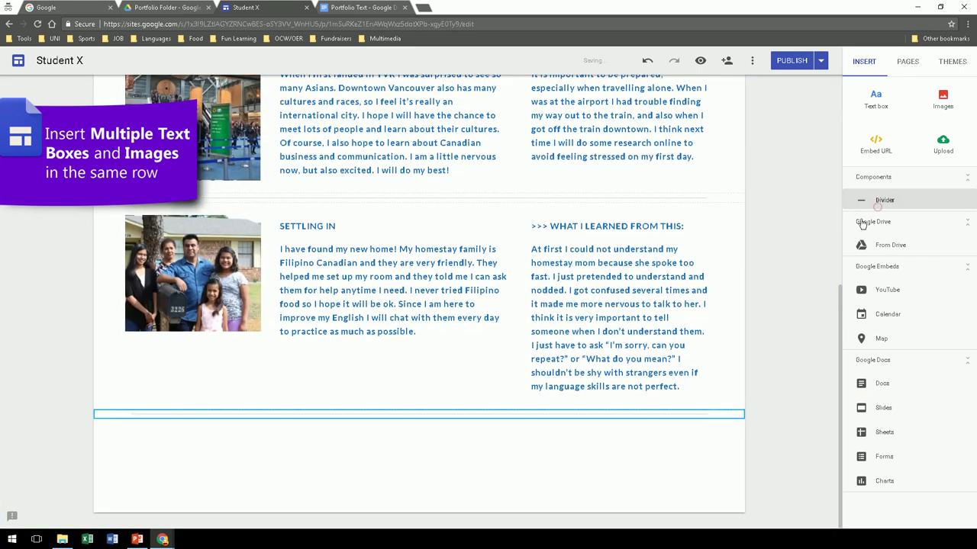
pyautogui.doubleClick(405, 451)
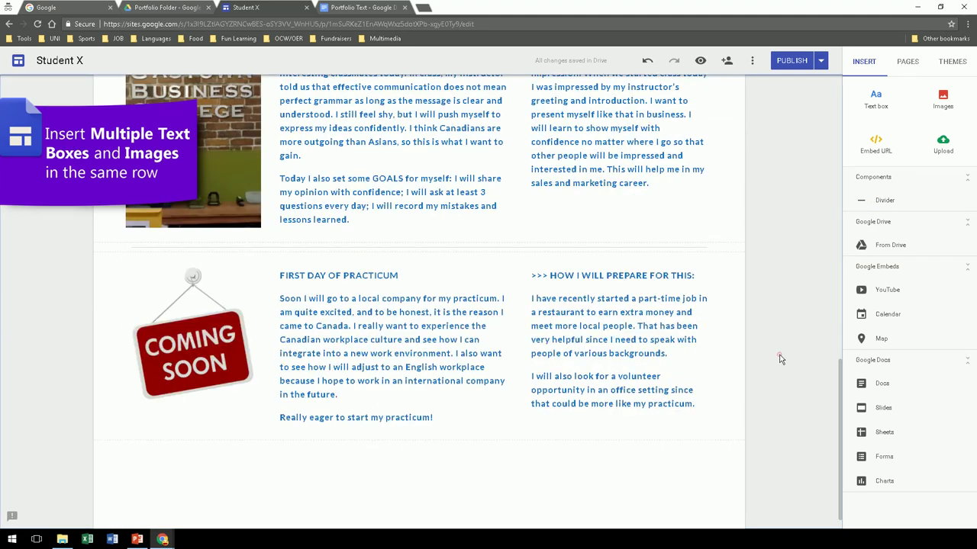
# Drag the house-icon section to the bottom of the page and publish the site
pyautogui.scroll(10, 779, 320)
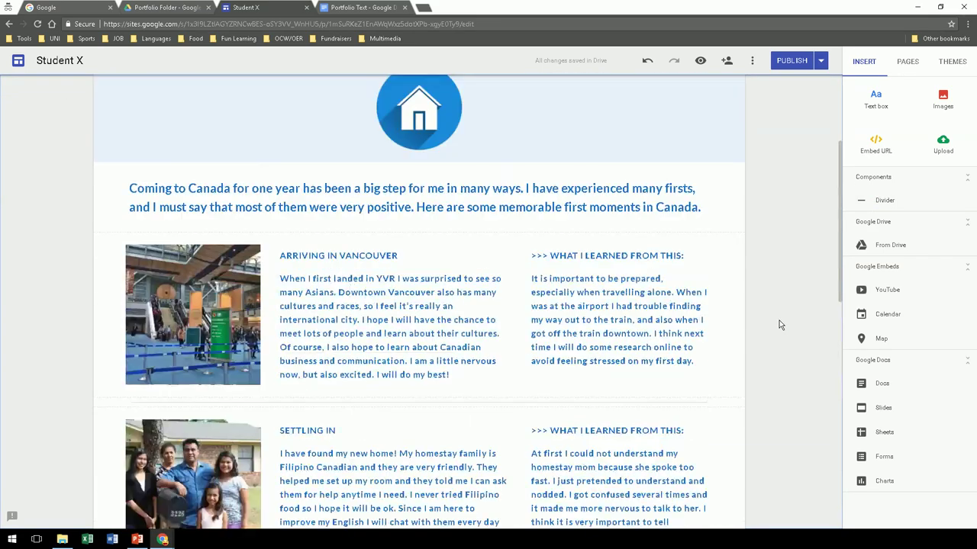
pyautogui.scroll(1, 779, 321)
pyautogui.moveTo(104, 192)
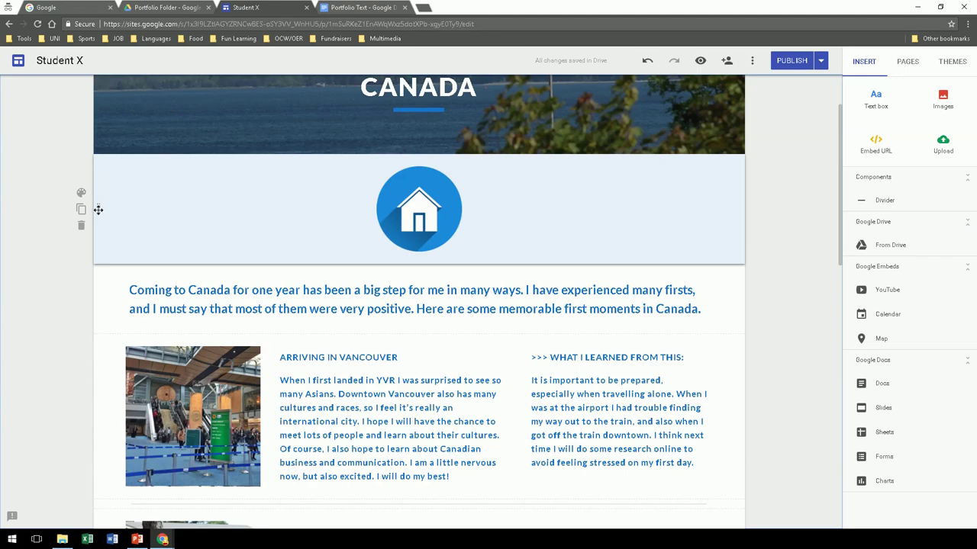
pyautogui.moveTo(99, 210); pyautogui.dragTo(107, 450)
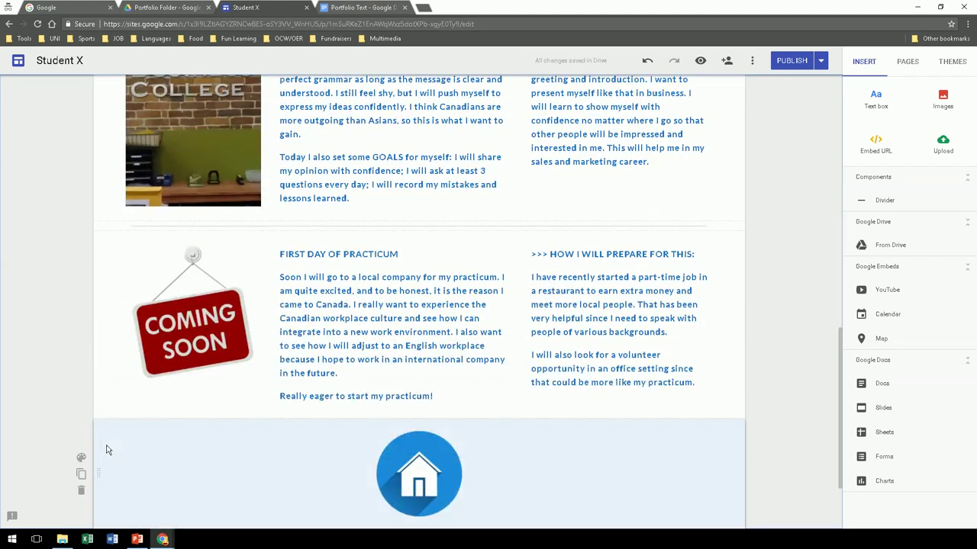
pyautogui.scroll(5, 784, 380)
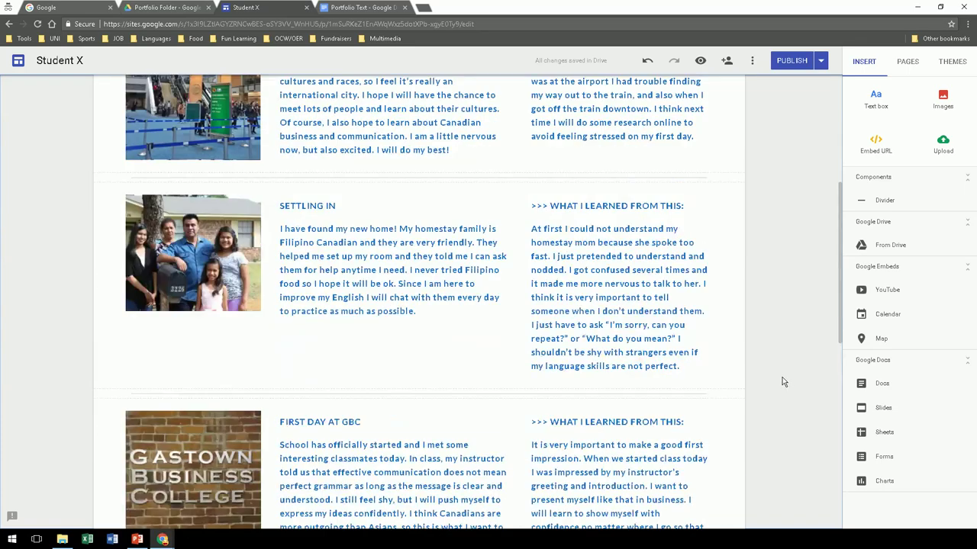
pyautogui.scroll(4, 782, 382)
pyautogui.click(790, 60)
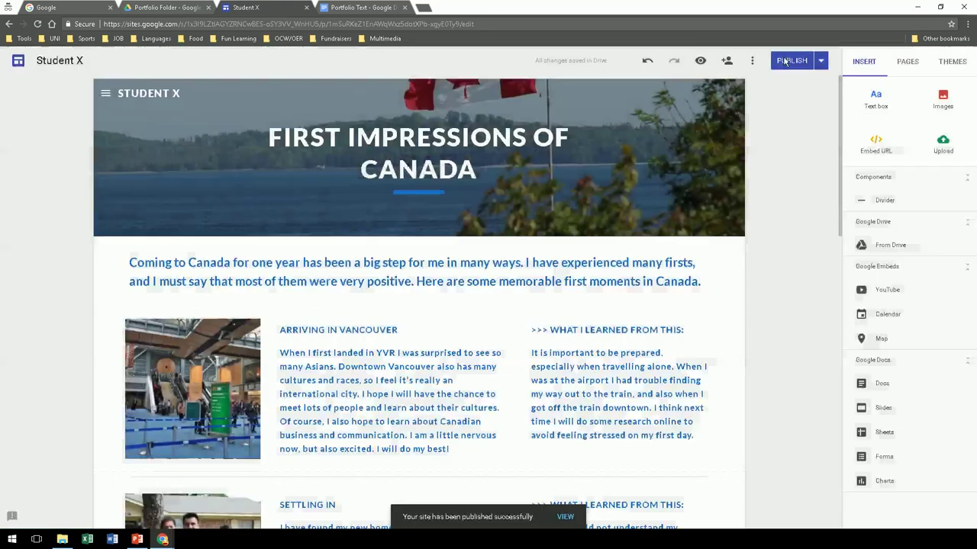
pyautogui.click(907, 63)
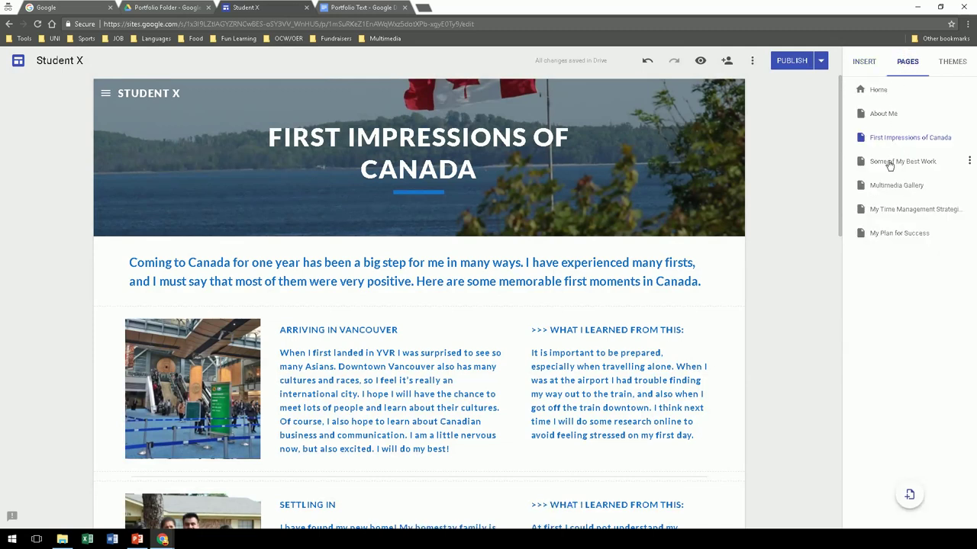
# On Some of My Best Work, embed the Current Event Virus Slides presentation
pyautogui.click(888, 162)
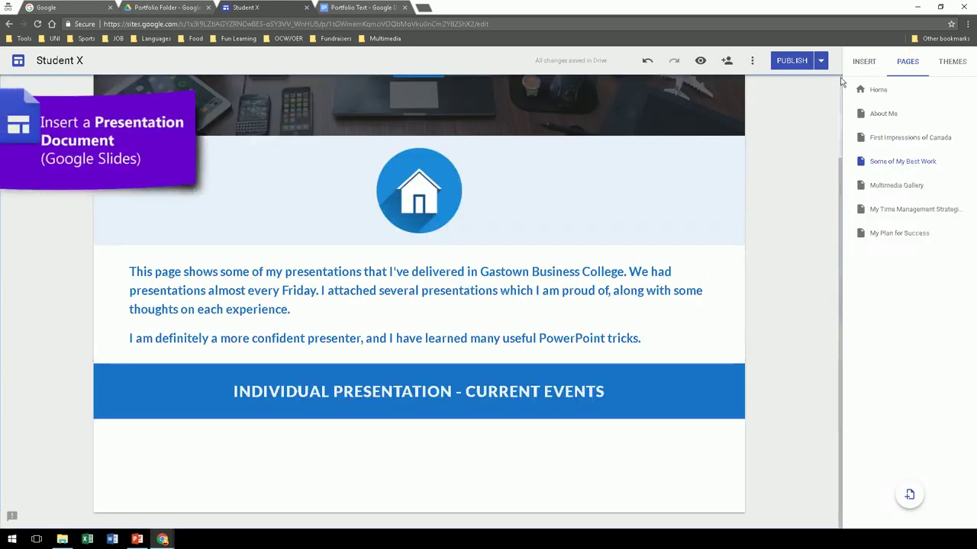
pyautogui.click(865, 72)
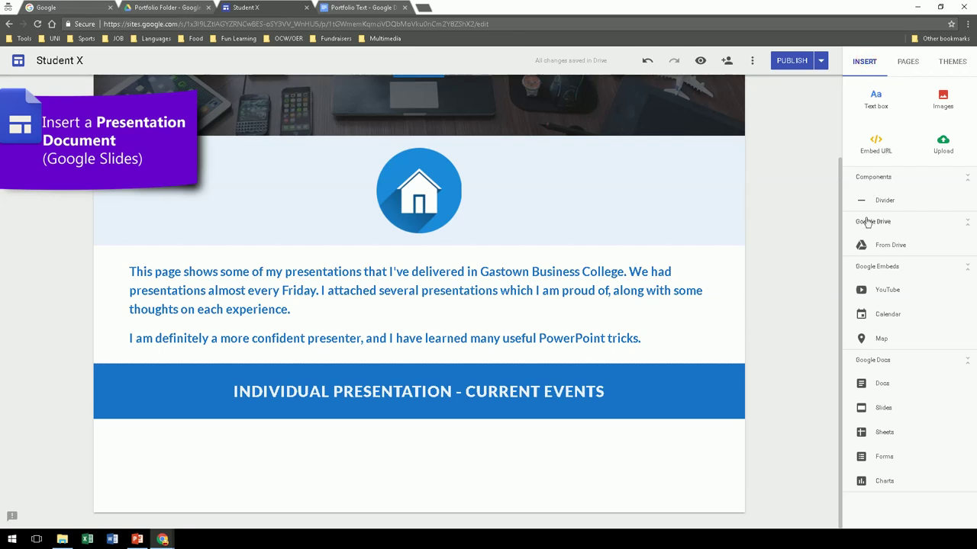
pyautogui.click(883, 410)
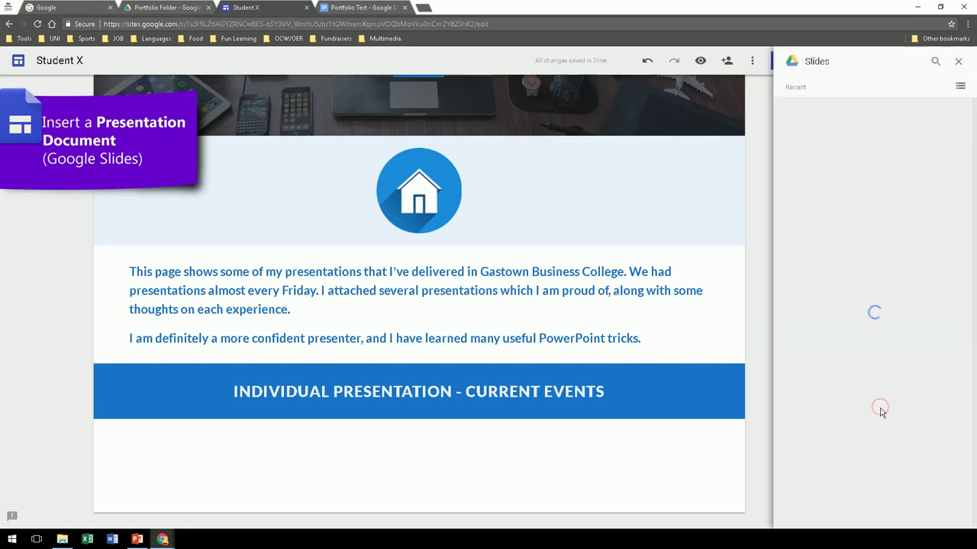
pyautogui.click(826, 250)
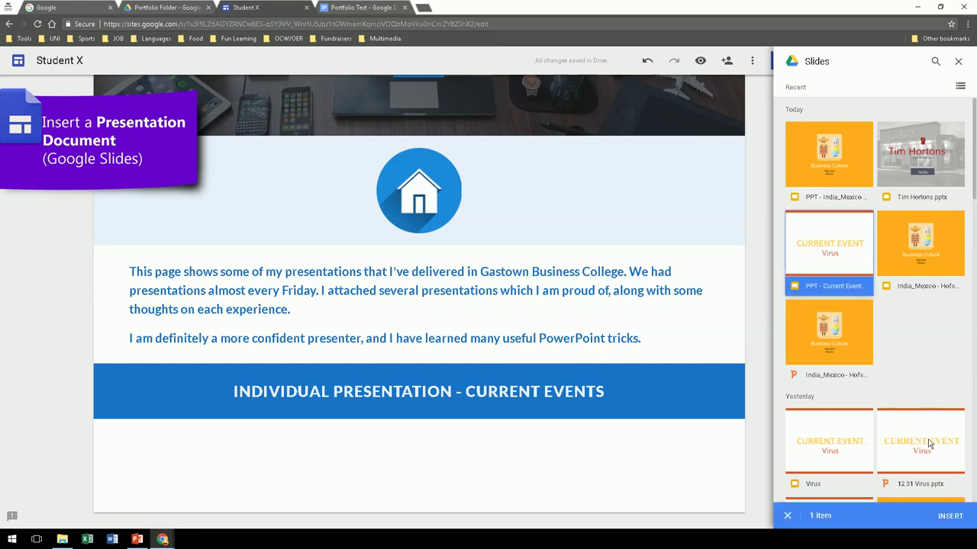
pyautogui.click(949, 516)
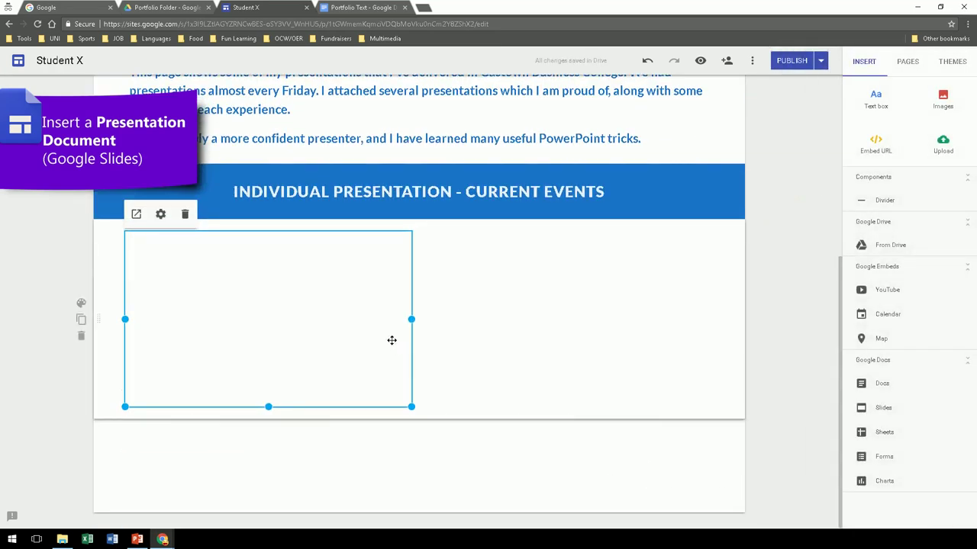
# Add the Zika & Ebola description text beside the slides and narrow the embed to half the row
pyautogui.doubleClick(557, 328)
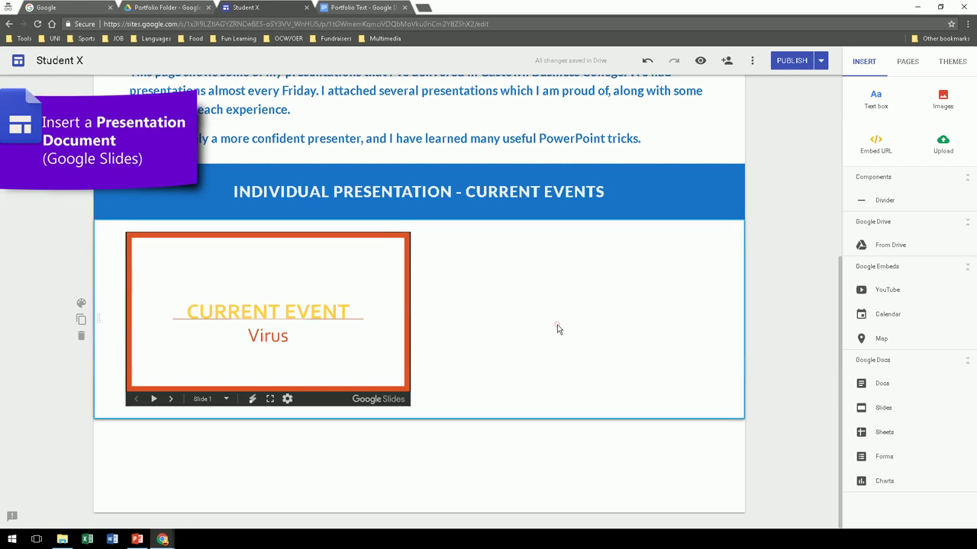
pyautogui.click(560, 326)
pyautogui.write('Current Events - Zika & Ebola Viruses This is my very first presentation in GBC. I have to admit I was quite nervous and scared to make mistakes while speaking. I prepared my script very well and practised a lot at home, but when presenting I was reading too much. The best feedback I received from my classmates is to prepare cue cards with brief key points so that I can present in a more conversational style. This is how I will deliver my next presentations.')
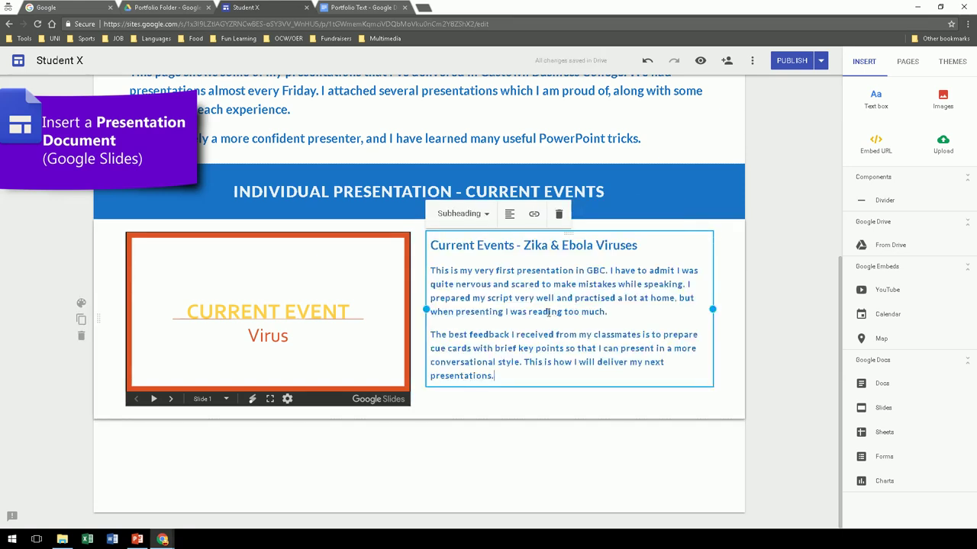
pyautogui.click(403, 319)
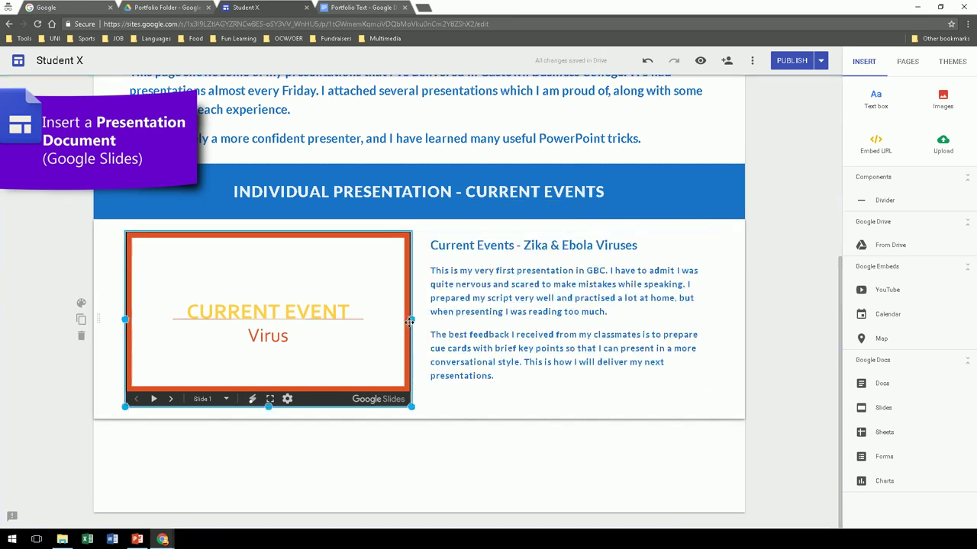
pyautogui.moveTo(409, 320)
pyautogui.mouseDown()
pyautogui.moveTo(346, 320)
pyautogui.moveTo(412, 320)
pyautogui.mouseUp()
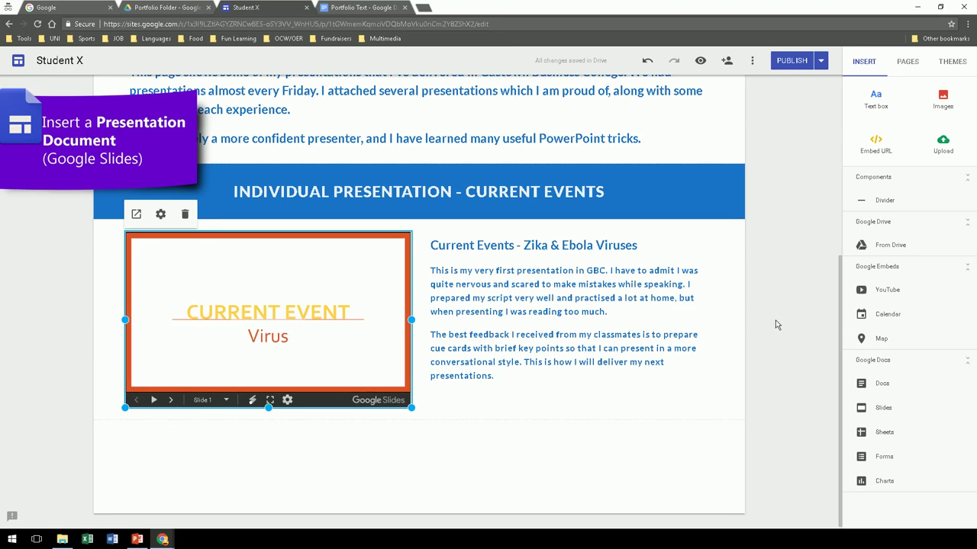
# Move the house-icon section to the page bottom and publish the site
pyautogui.doubleClick(380, 458)
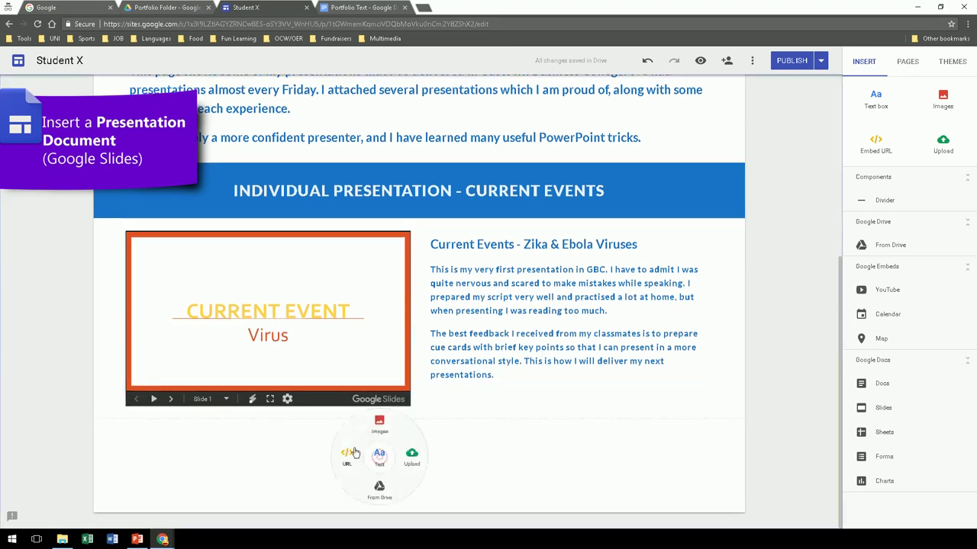
pyautogui.scroll(-9, 783, 320)
pyautogui.scroll(6, 783, 320)
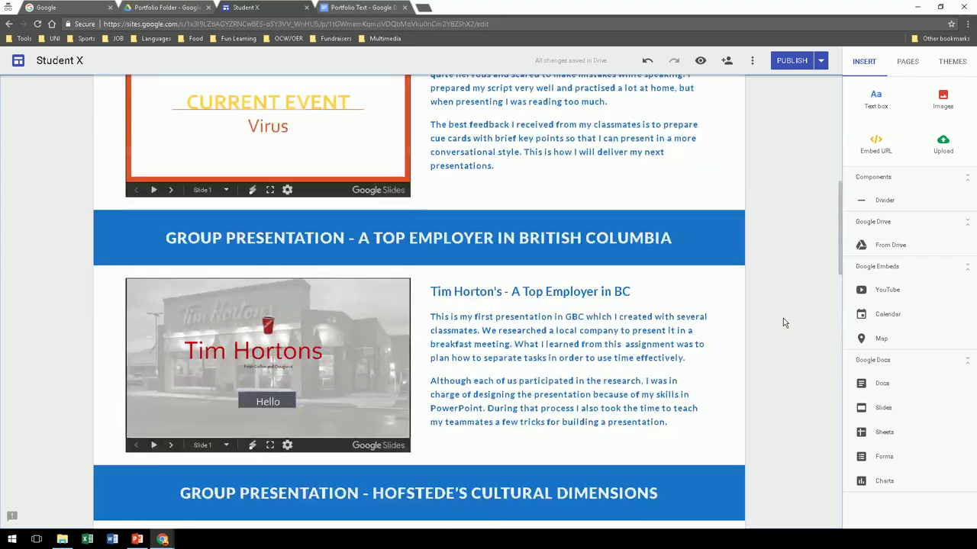
pyautogui.scroll(8, 781, 320)
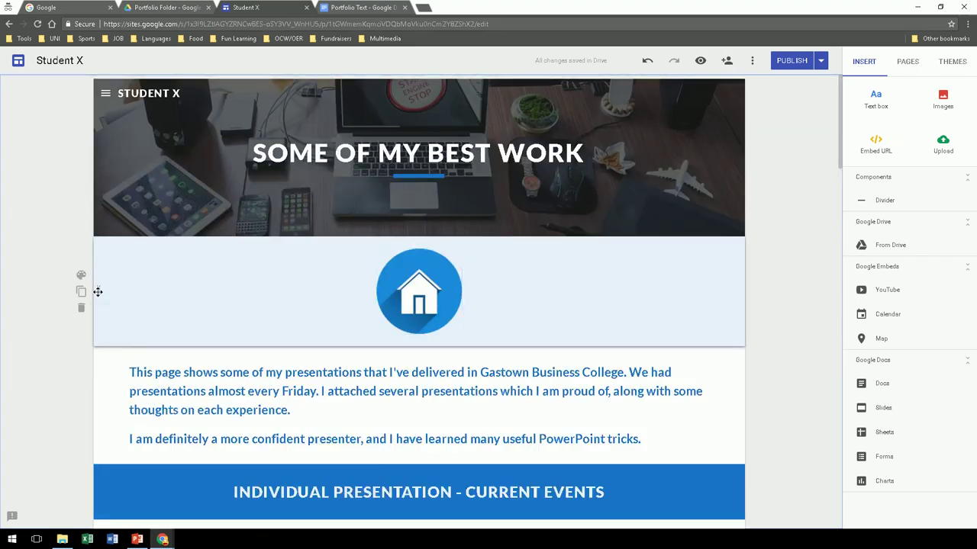
pyautogui.moveTo(97, 292); pyautogui.dragTo(111, 436)
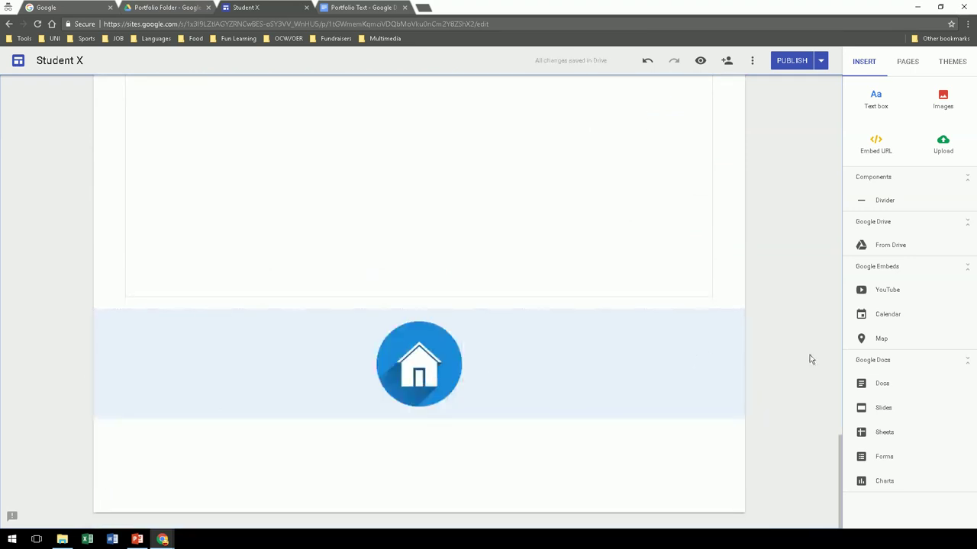
pyautogui.moveTo(839, 441); pyautogui.dragTo(837, 91)
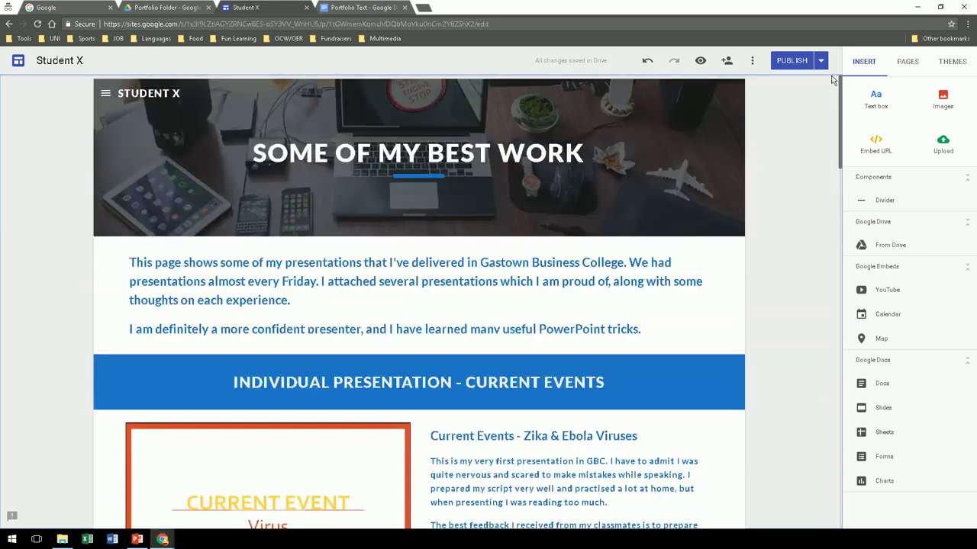
pyautogui.click(792, 61)
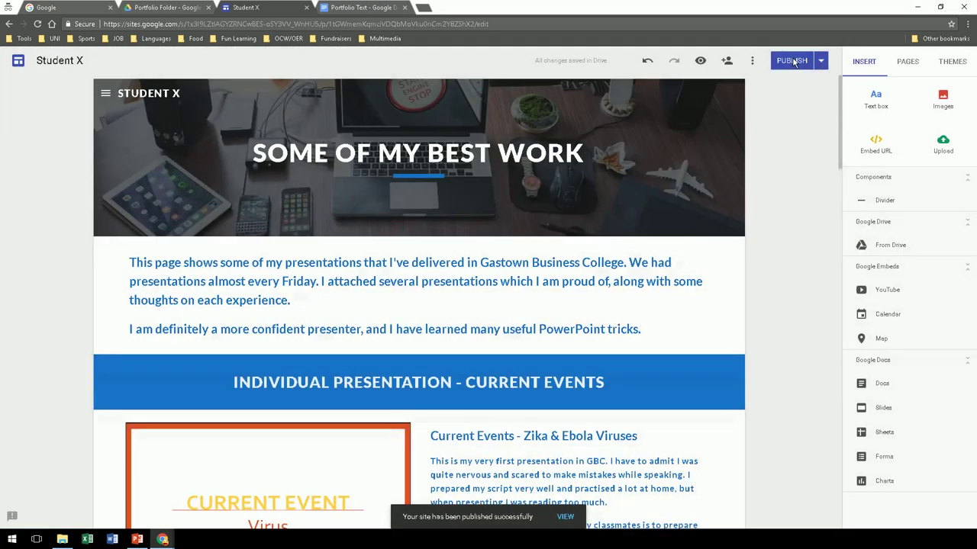
# Insert all images from the Multimedia Gallery Drive folder below MY TOP SHOTS on the Multimedia Gallery page
pyautogui.click(907, 61)
pyautogui.click(894, 188)
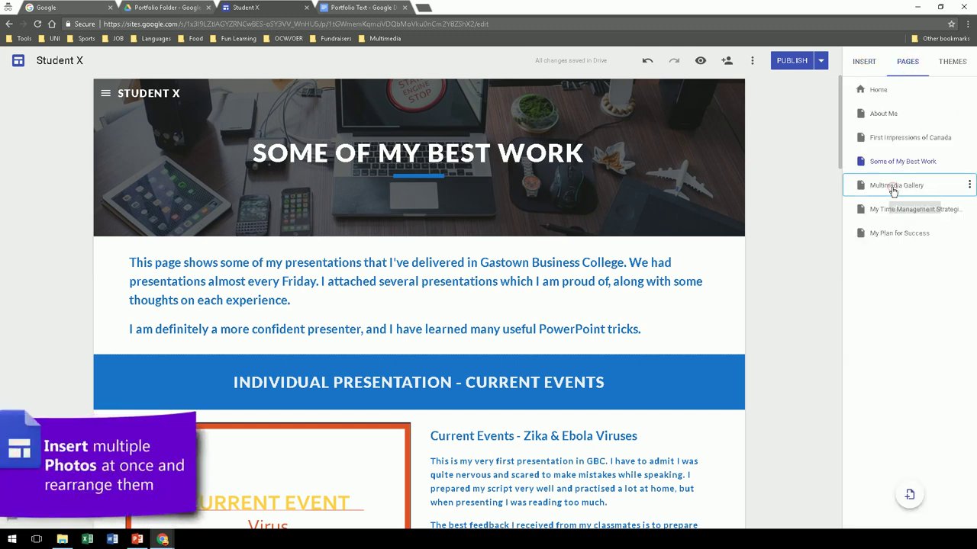
pyautogui.doubleClick(418, 454)
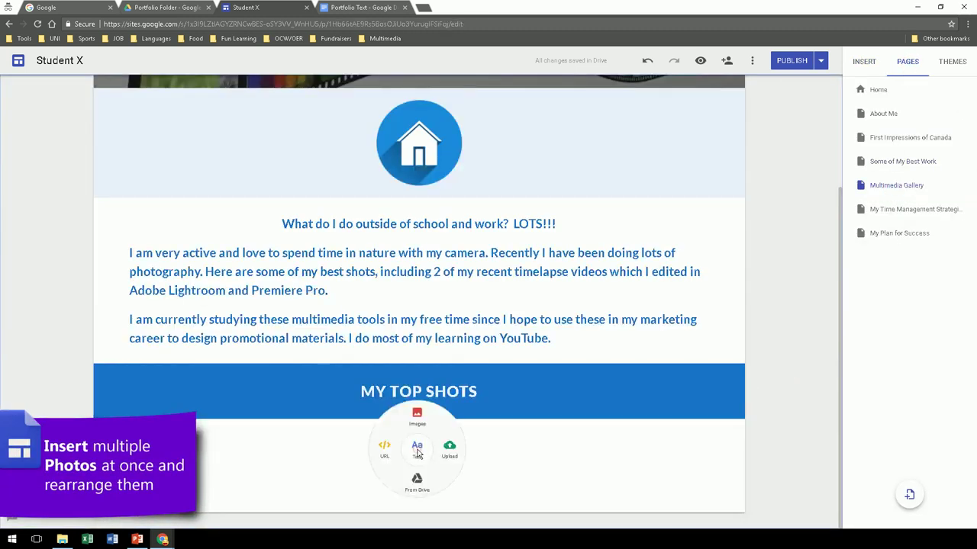
pyautogui.click(417, 418)
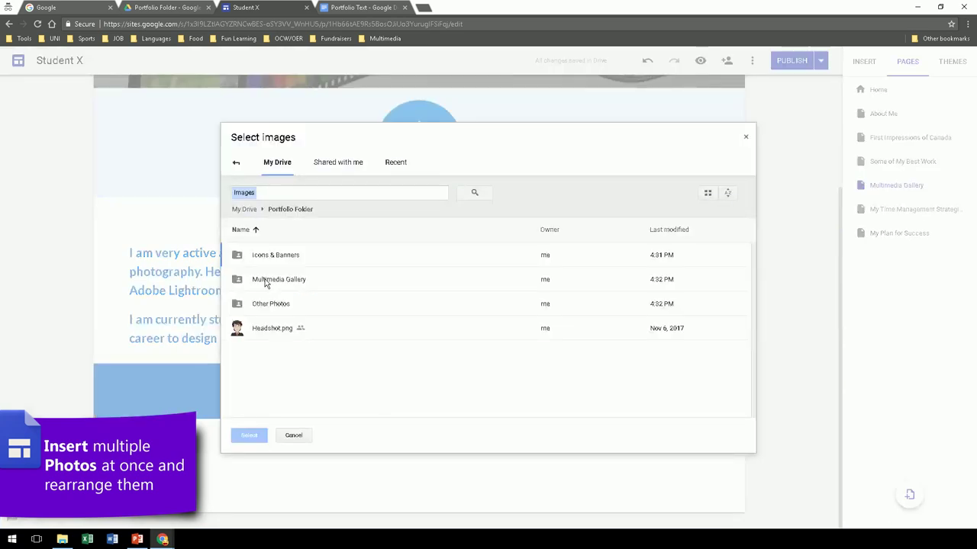
pyautogui.doubleClick(265, 282)
pyautogui.hotkey('ctrl', 'a')
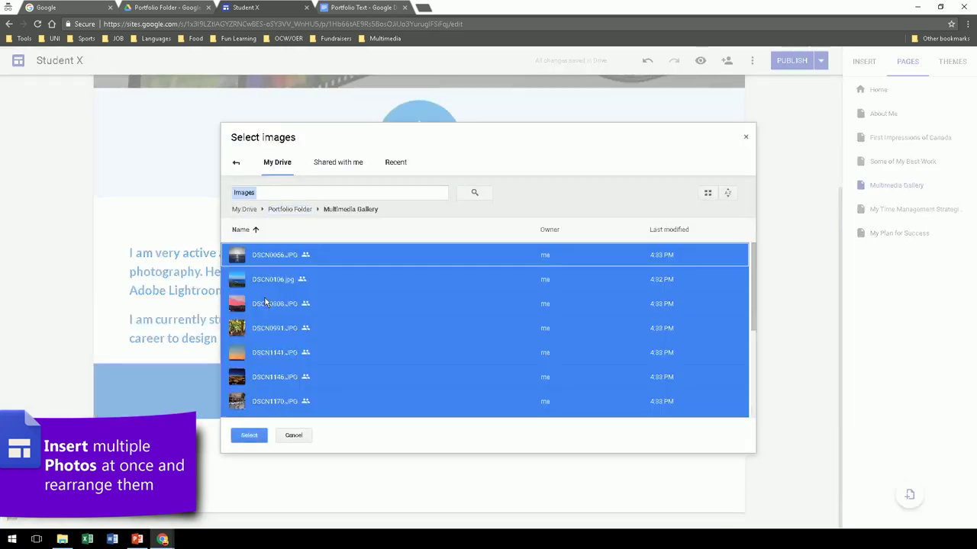
pyautogui.click(251, 439)
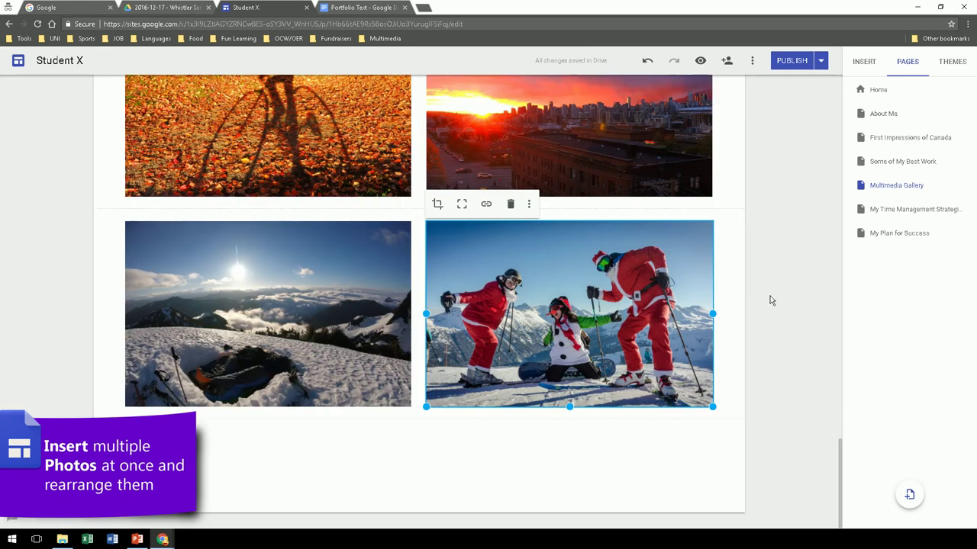
# Move the sunset photo into the lower row and the city-night photo beside the bird photo
pyautogui.scroll(9, 767, 303)
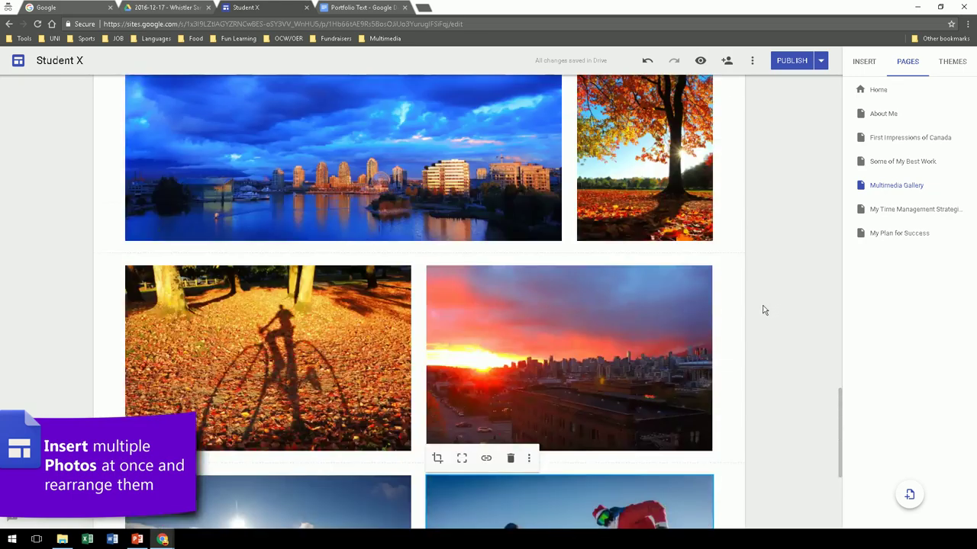
pyautogui.scroll(5, 761, 303)
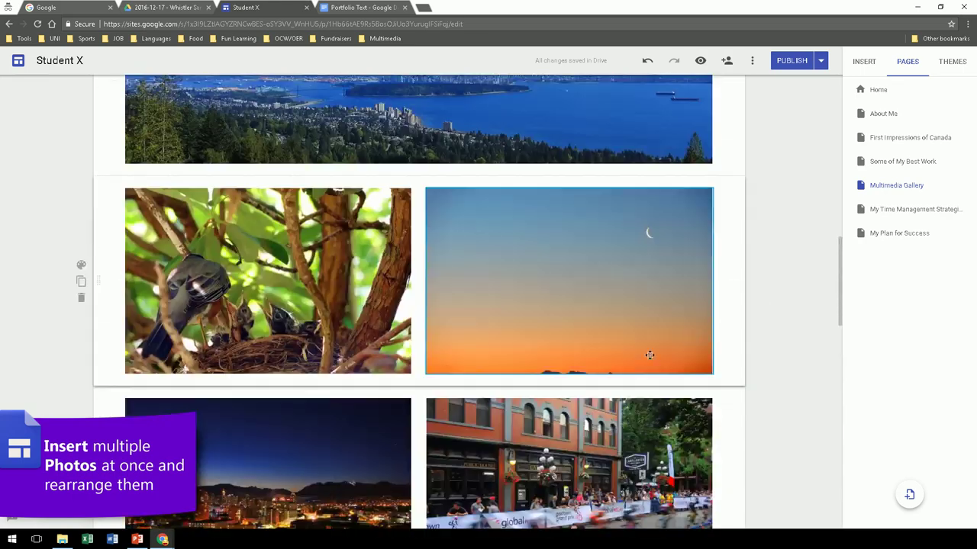
pyautogui.moveTo(536, 336); pyautogui.dragTo(263, 445)
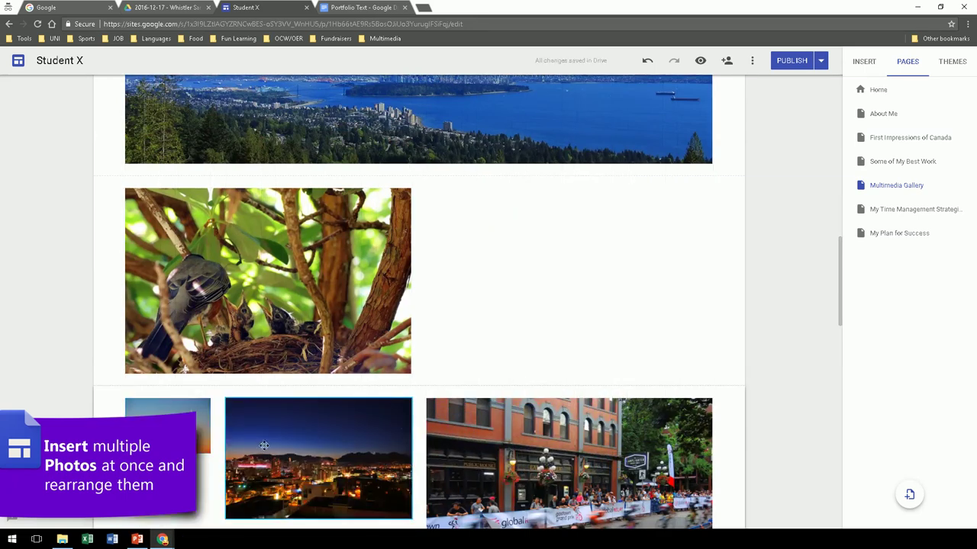
pyautogui.moveTo(320, 457); pyautogui.dragTo(569, 262)
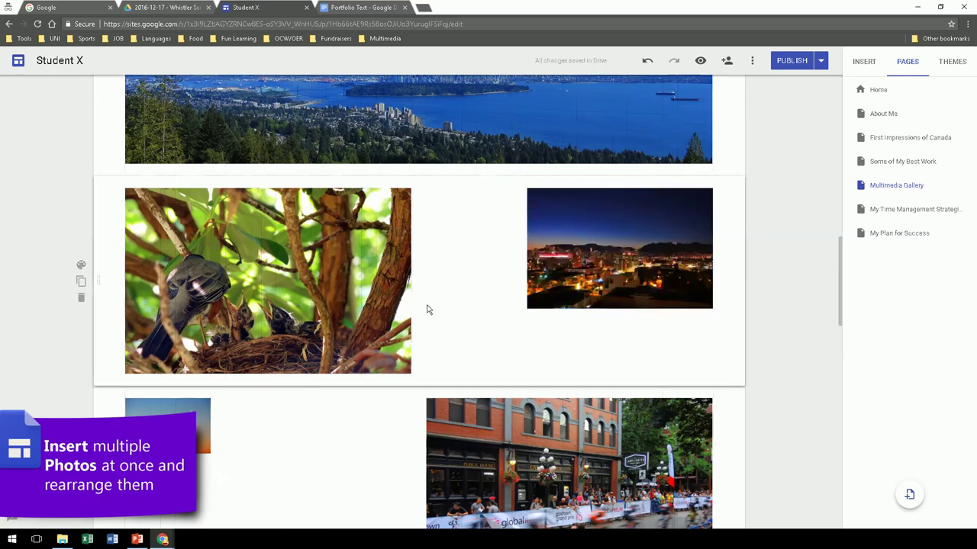
# Widen the bird, sunset and street-race photos so each gallery row fills neatly
pyautogui.click(404, 295)
pyautogui.moveTo(410, 280); pyautogui.dragTo(510, 281)
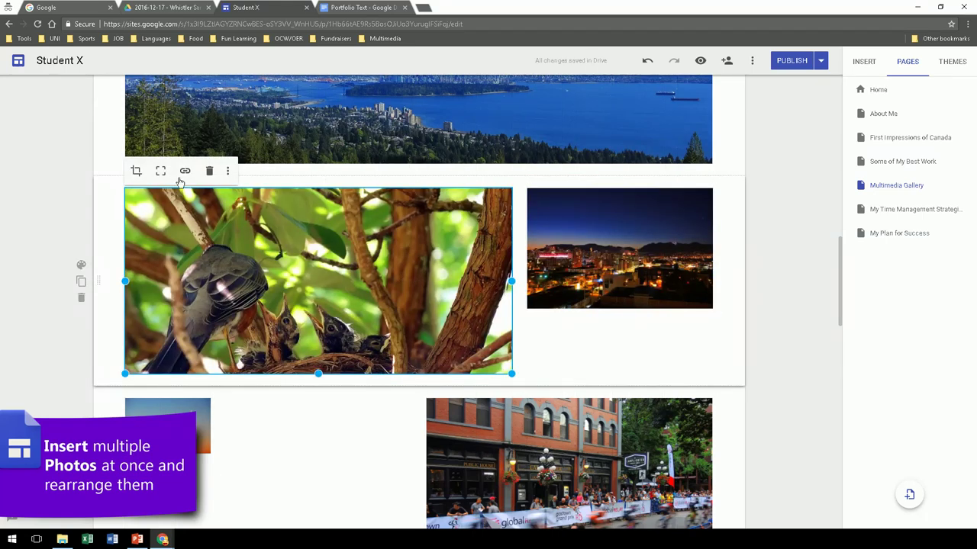
pyautogui.scroll(-3, 175, 228)
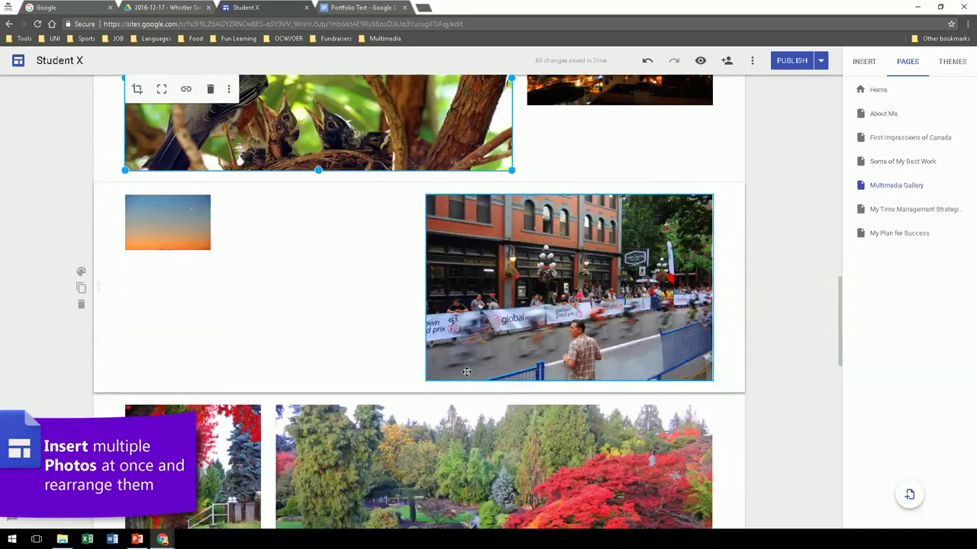
pyautogui.click(189, 228)
pyautogui.moveTo(212, 251); pyautogui.dragTo(344, 384)
pyautogui.click(434, 280)
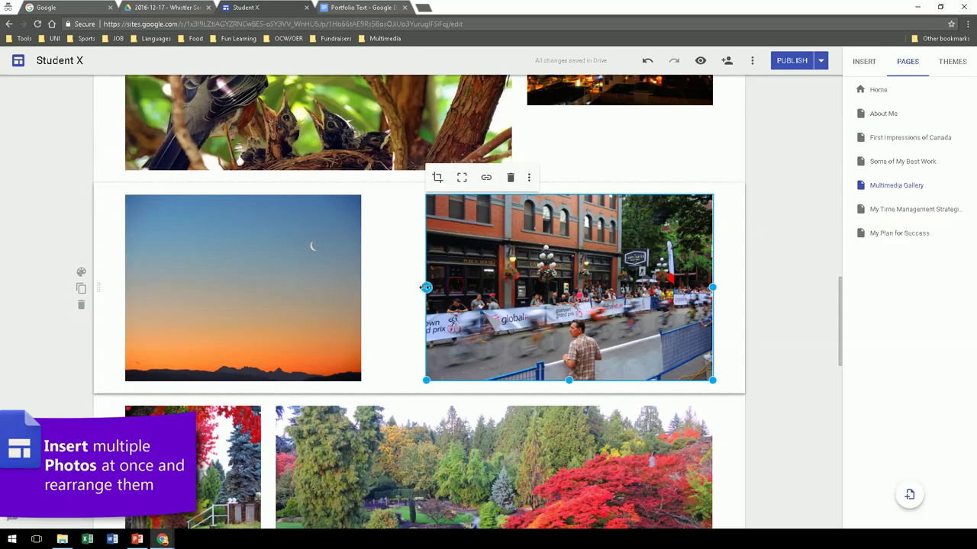
pyautogui.moveTo(426, 287); pyautogui.dragTo(376, 286)
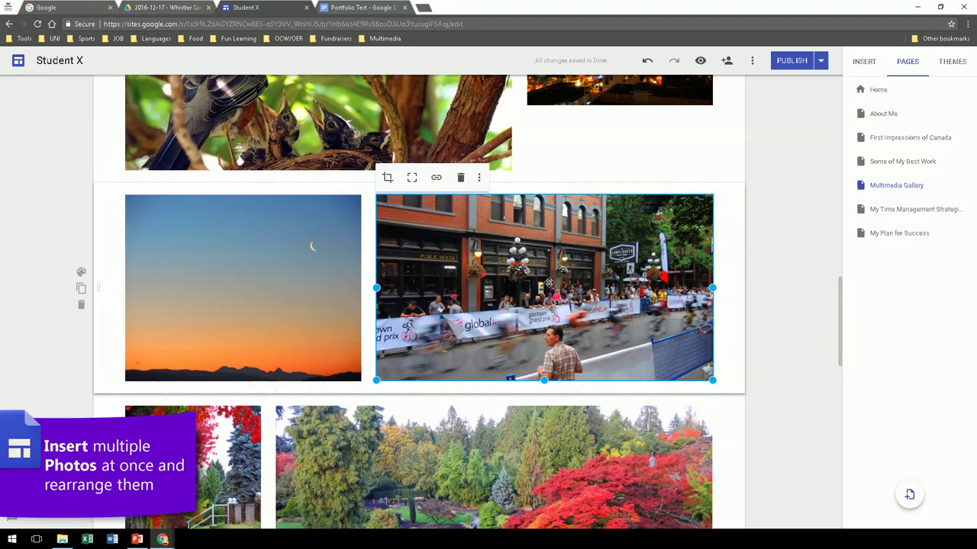
pyautogui.scroll(5, 762, 300)
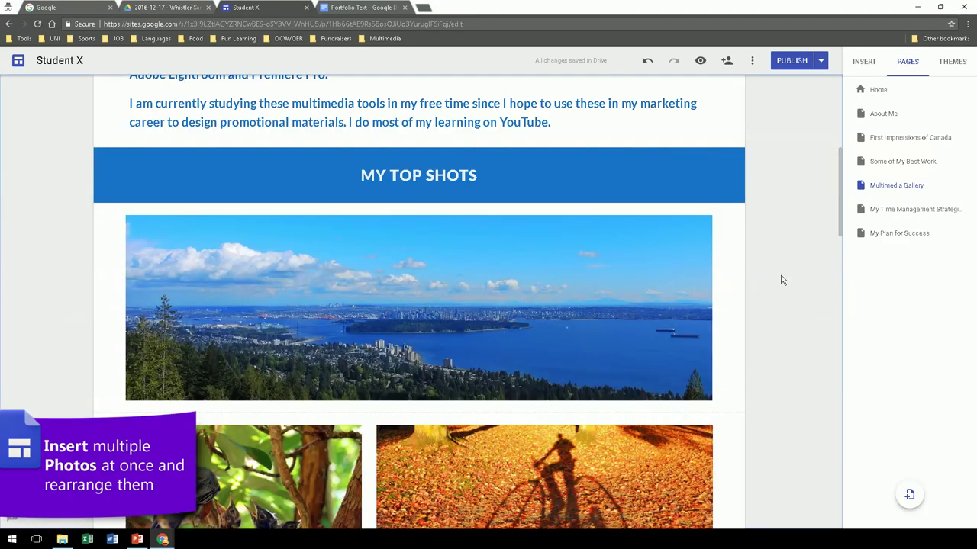
pyautogui.scroll(-15, 781, 280)
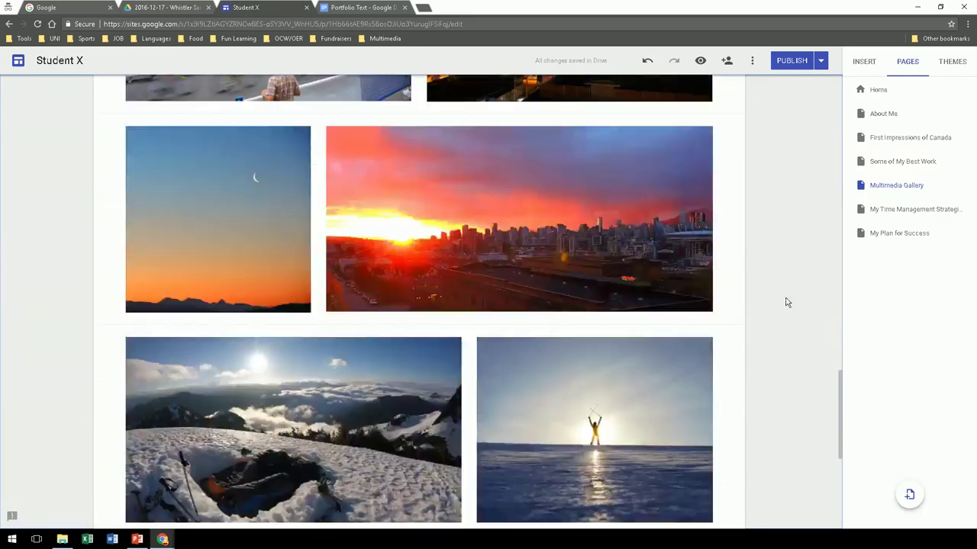
pyautogui.scroll(-5, 787, 302)
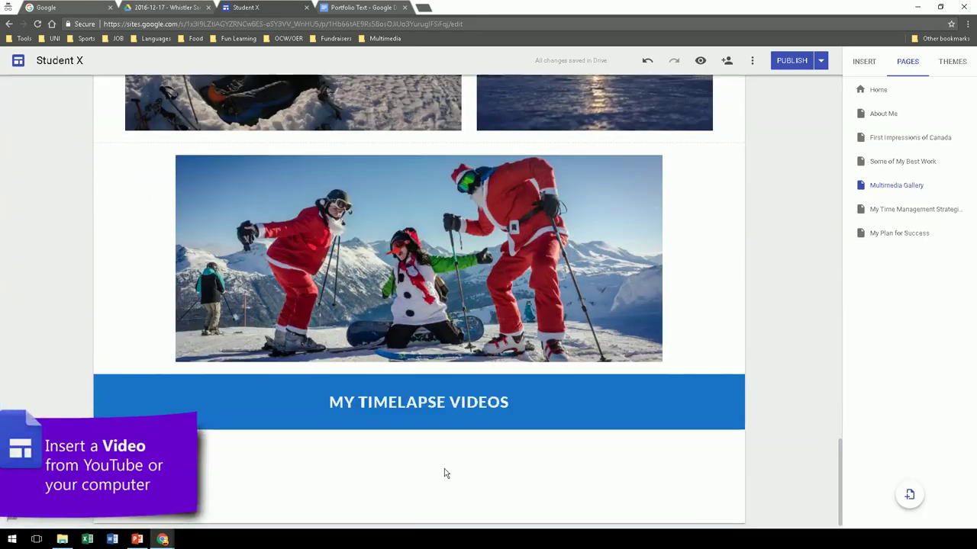
# Embed the Timelapse Montage YouTube video under My Timelapse Videos
pyautogui.click(865, 62)
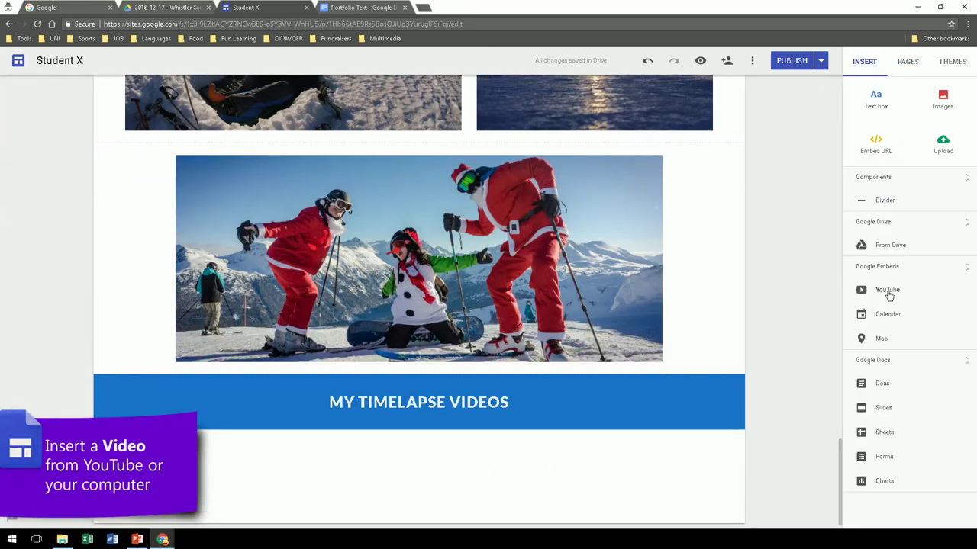
pyautogui.click(888, 296)
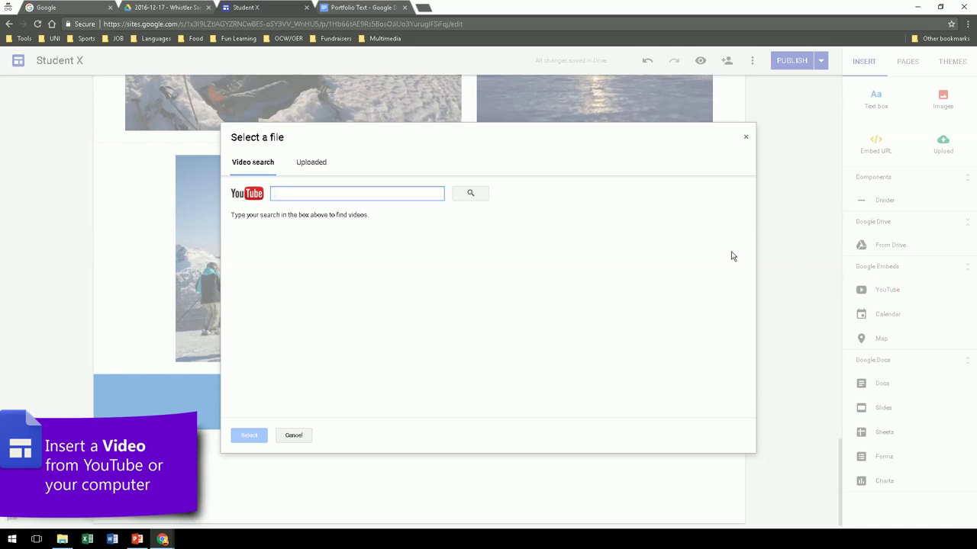
pyautogui.write('Timelapse Montage by Conradical')
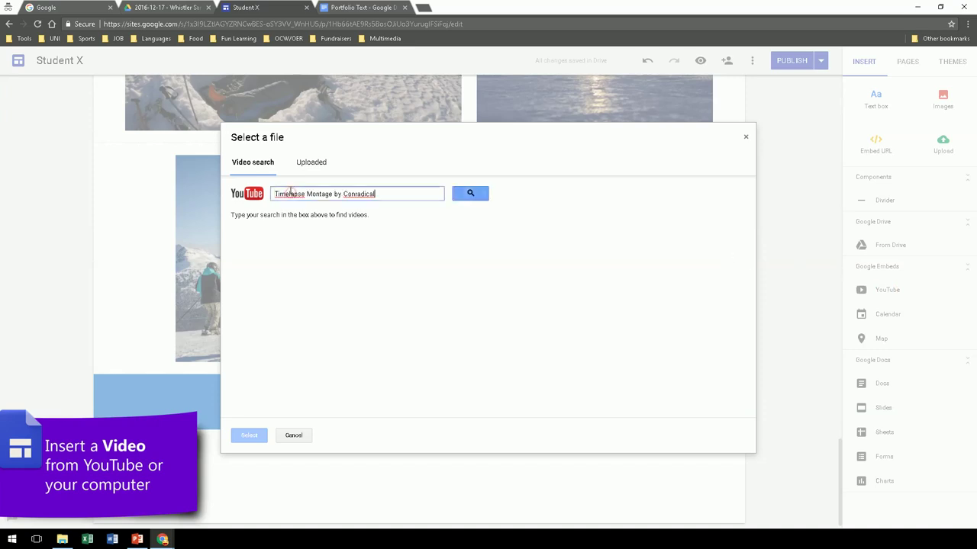
pyautogui.click(462, 199)
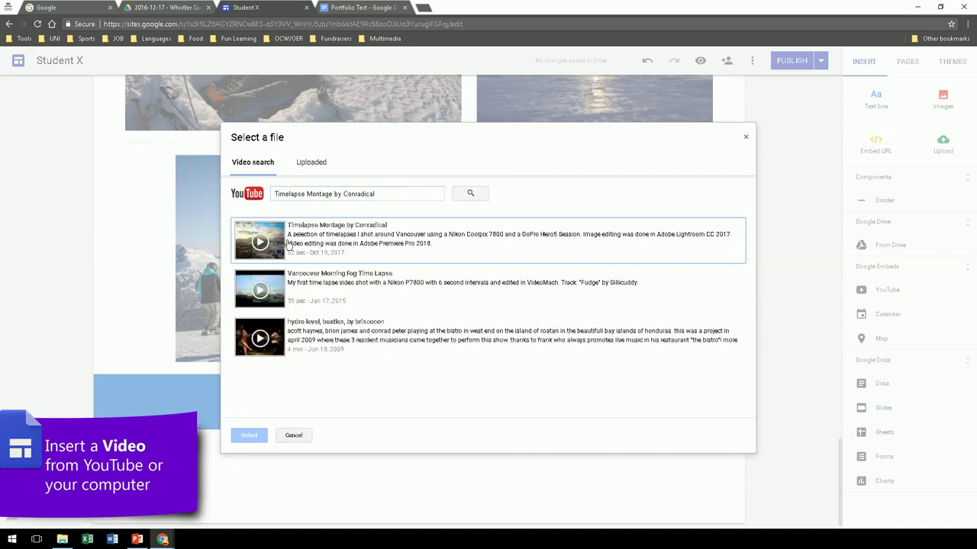
pyautogui.click(325, 238)
pyautogui.click(249, 436)
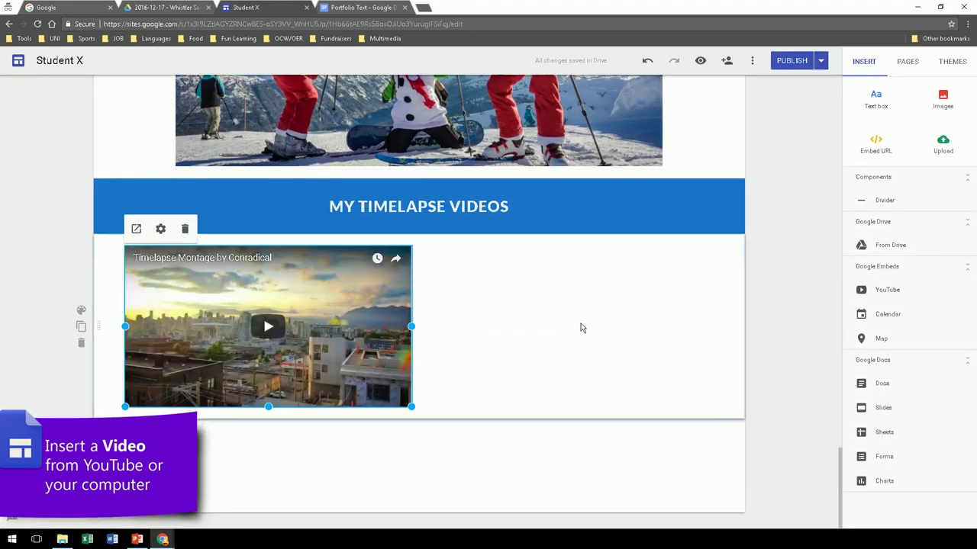
pyautogui.click(580, 323)
# Add the Vancouver Morning Fog Time Lapse video beside it and move the home-icon section below
pyautogui.click(876, 294)
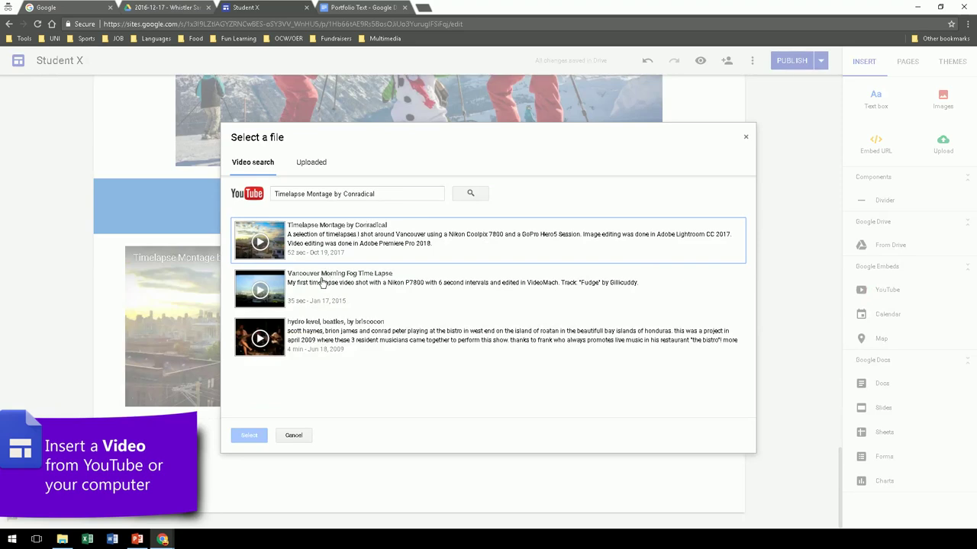
pyautogui.click(321, 283)
pyautogui.click(250, 435)
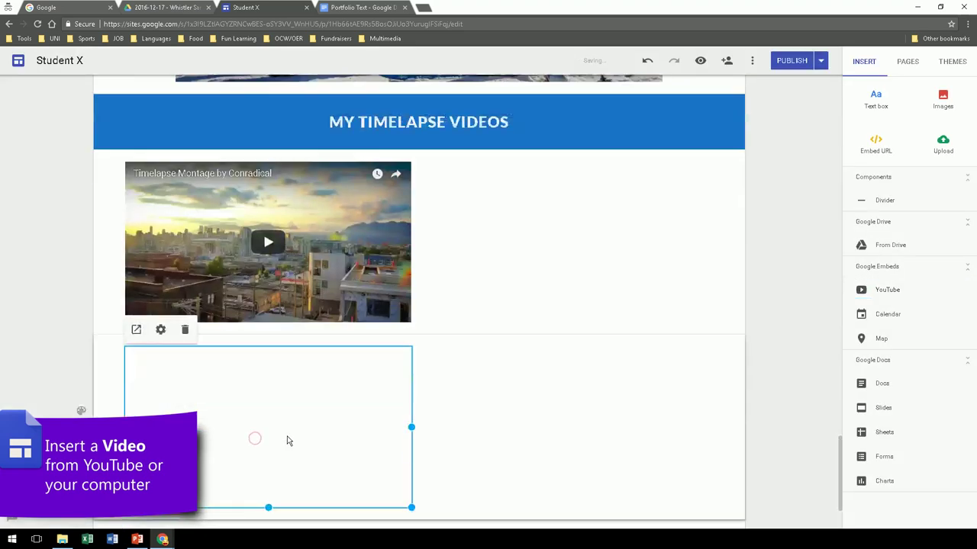
pyautogui.moveTo(312, 324); pyautogui.dragTo(539, 147)
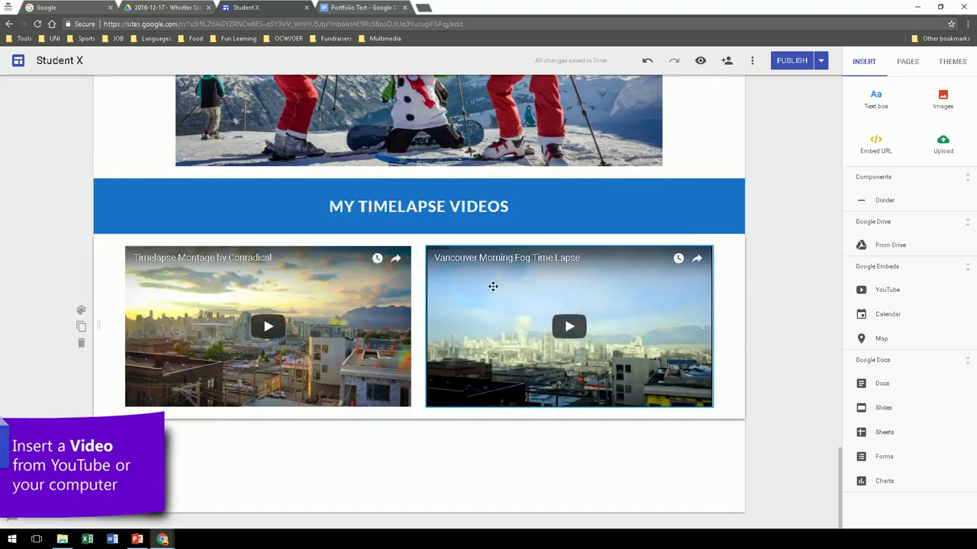
pyautogui.moveTo(835, 470); pyautogui.dragTo(845, 104)
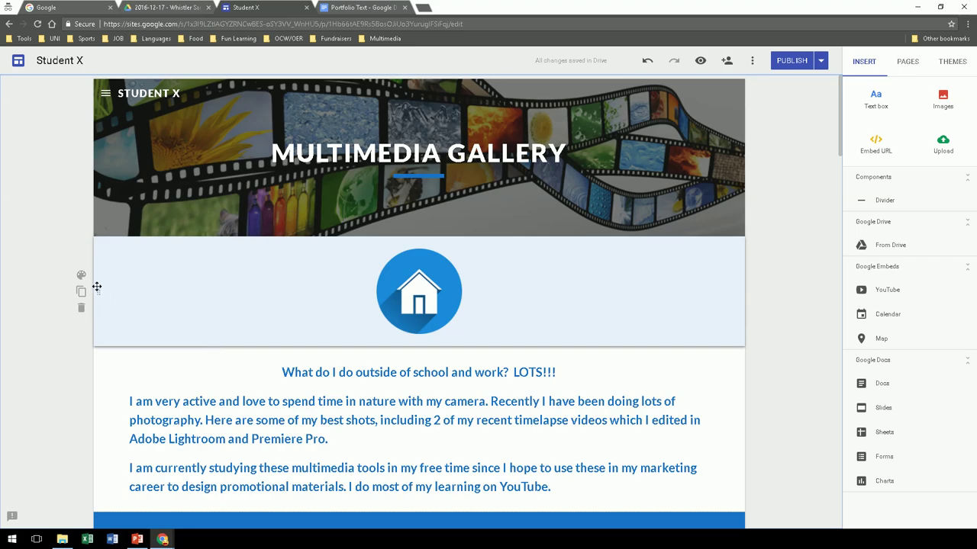
pyautogui.moveTo(97, 287); pyautogui.dragTo(102, 447)
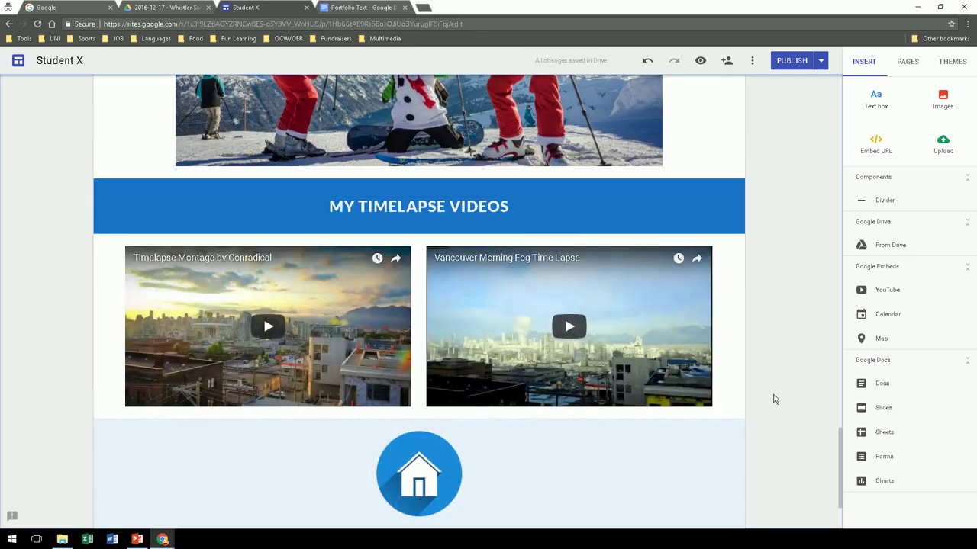
# Try a centred caption 'Panorama of Vancouver from Cypress viewpoi' on the top panorama, then remove it
pyautogui.scroll(15, 774, 397)
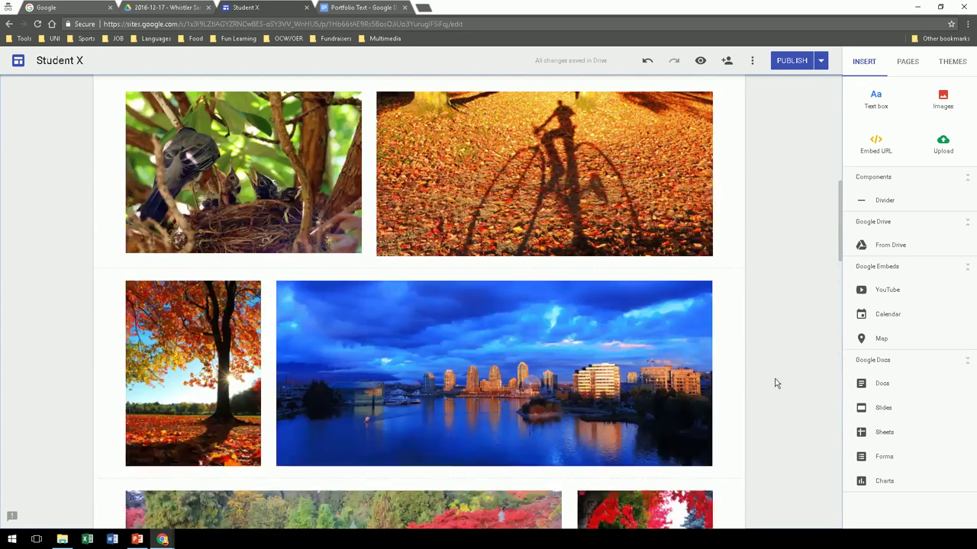
pyautogui.scroll(4, 774, 383)
pyautogui.click(230, 244)
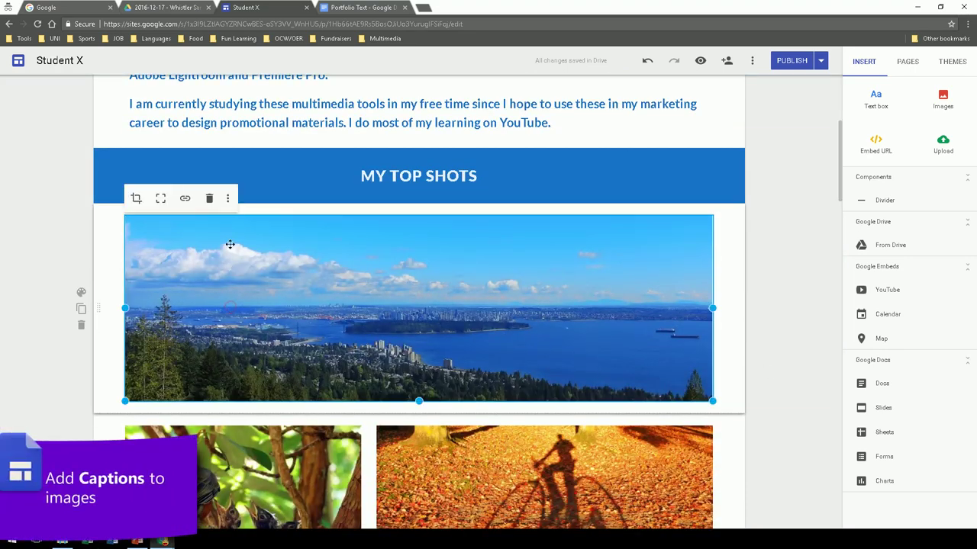
pyautogui.click(229, 199)
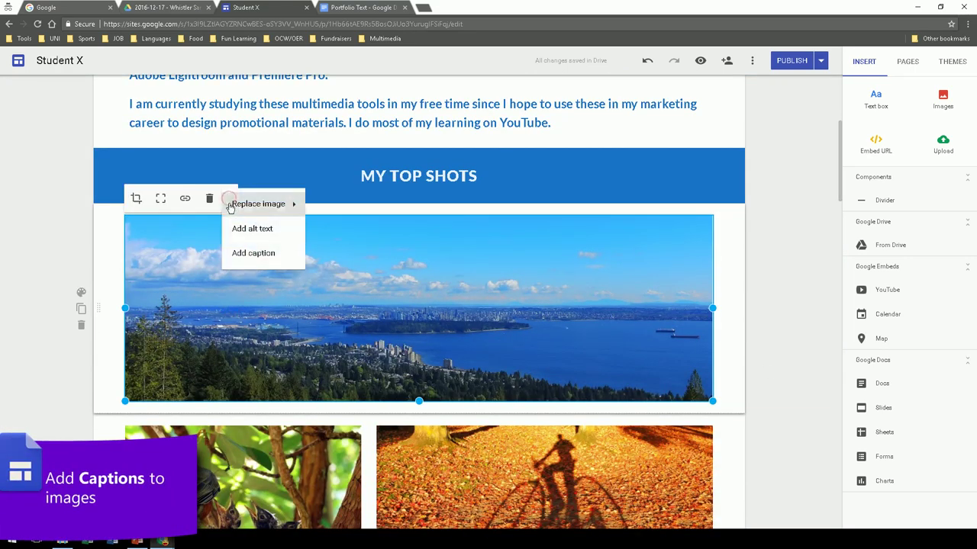
pyautogui.click(253, 253)
pyautogui.click(199, 415)
pyautogui.write('Panorama of Vancouver from Cypress viewpoint')
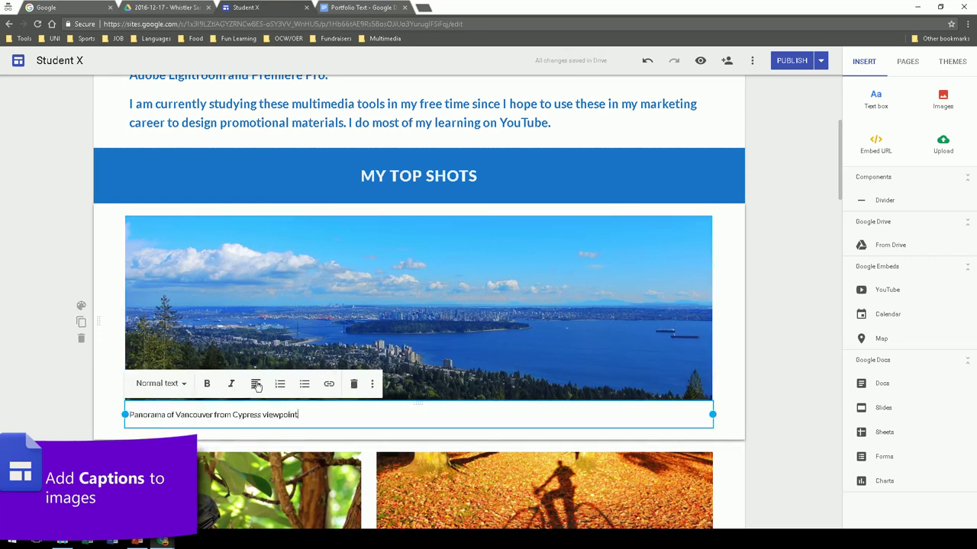
pyautogui.click(256, 385)
pyautogui.click(260, 415)
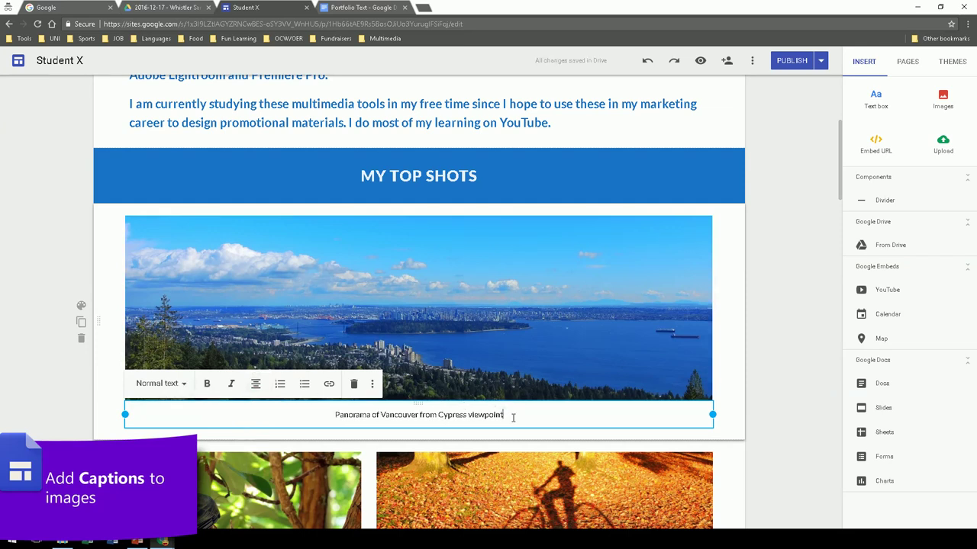
pyautogui.click(772, 376)
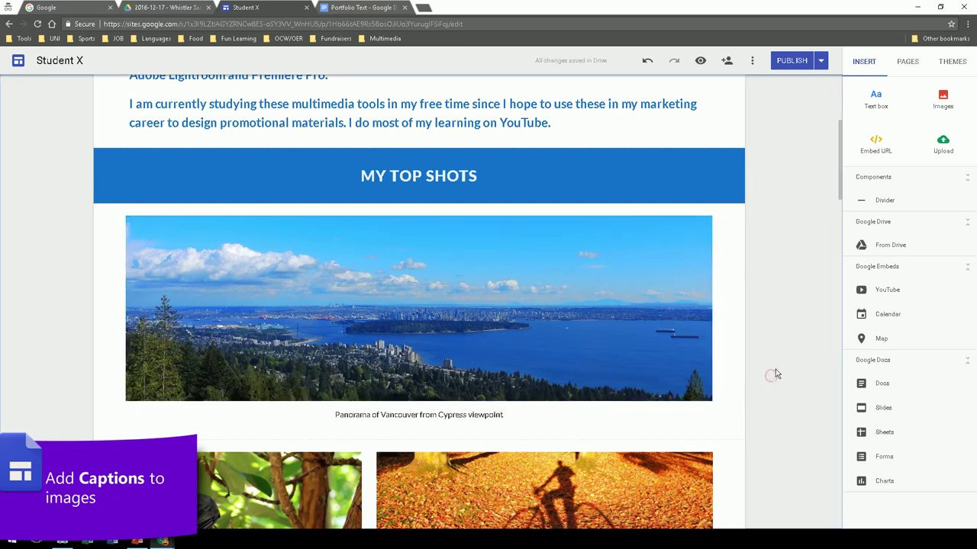
pyautogui.click(392, 415)
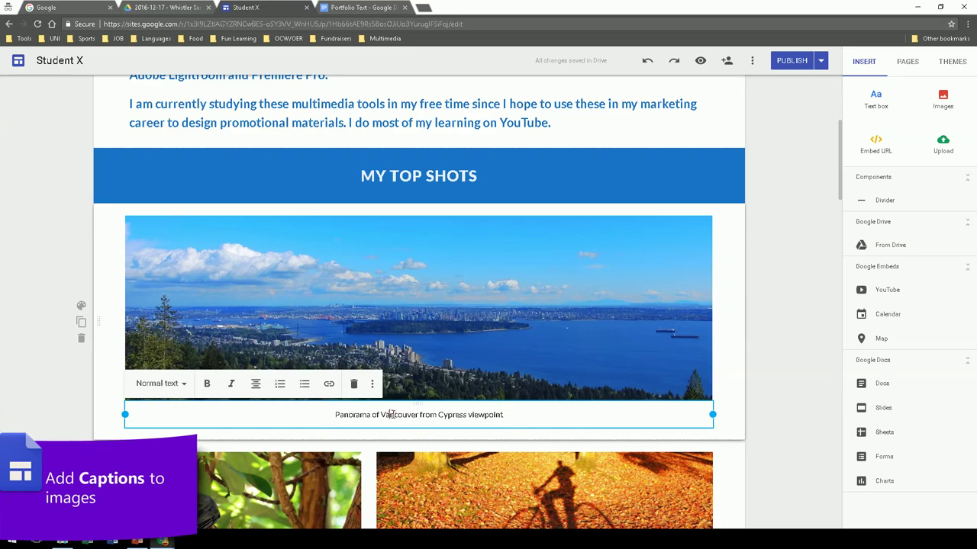
pyautogui.press('Escape')
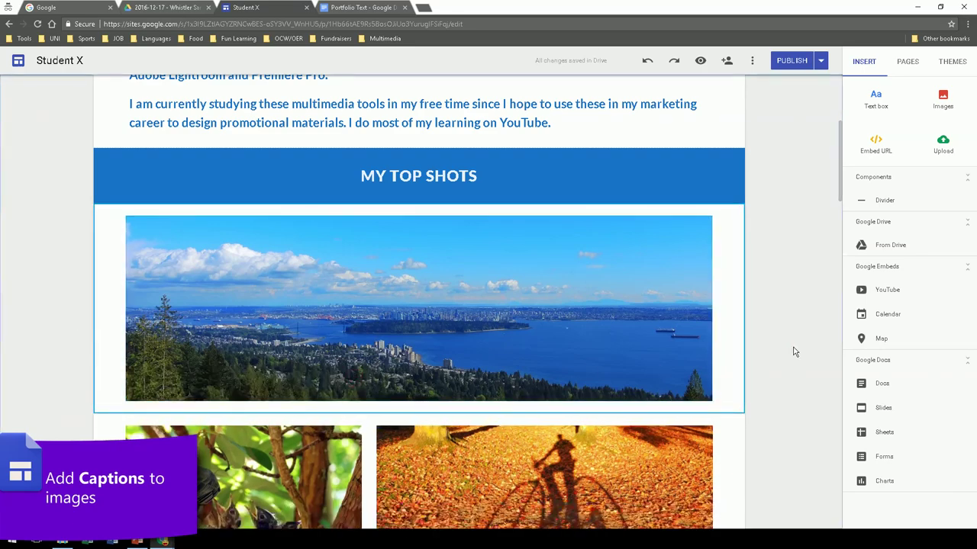
# Publish the Student X site and bring up its page list
pyautogui.scroll(4, 792, 347)
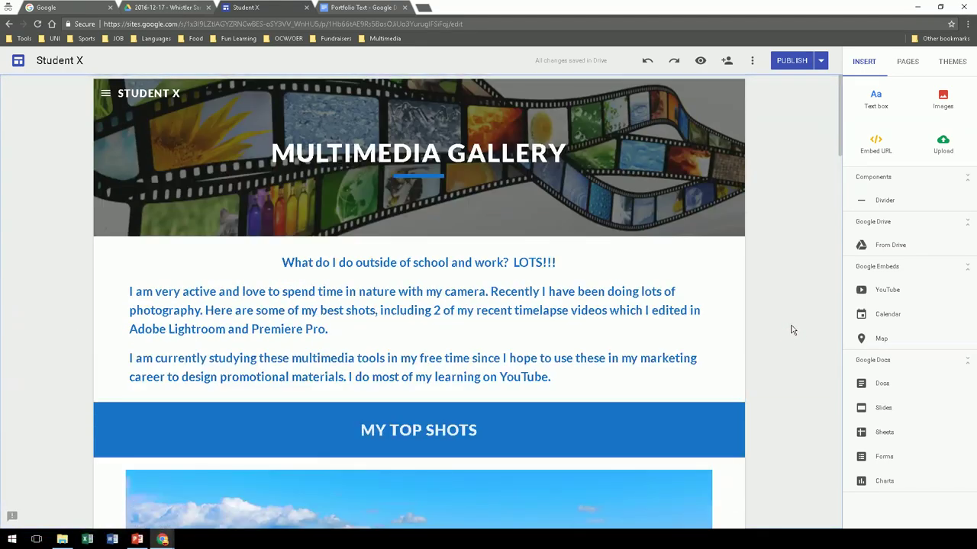
pyautogui.click(793, 63)
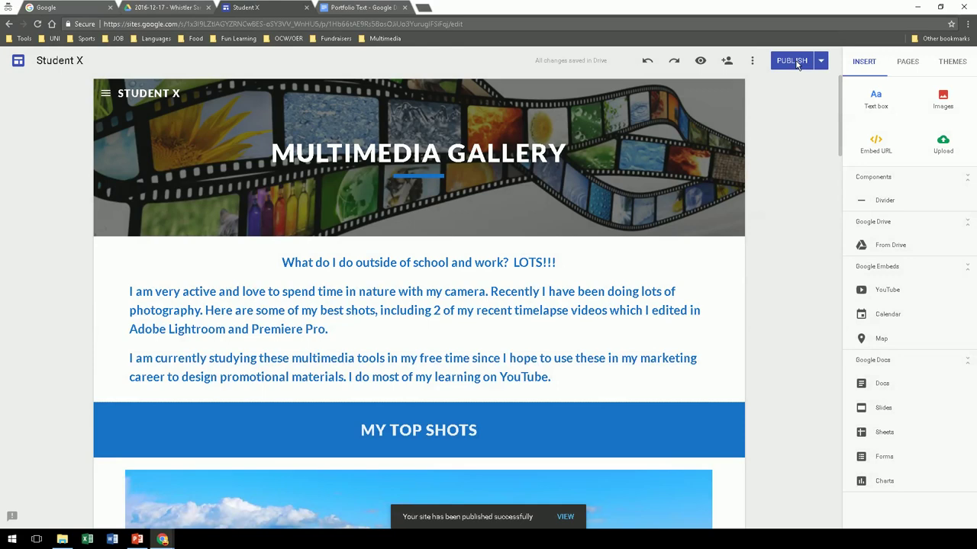
pyautogui.click(912, 65)
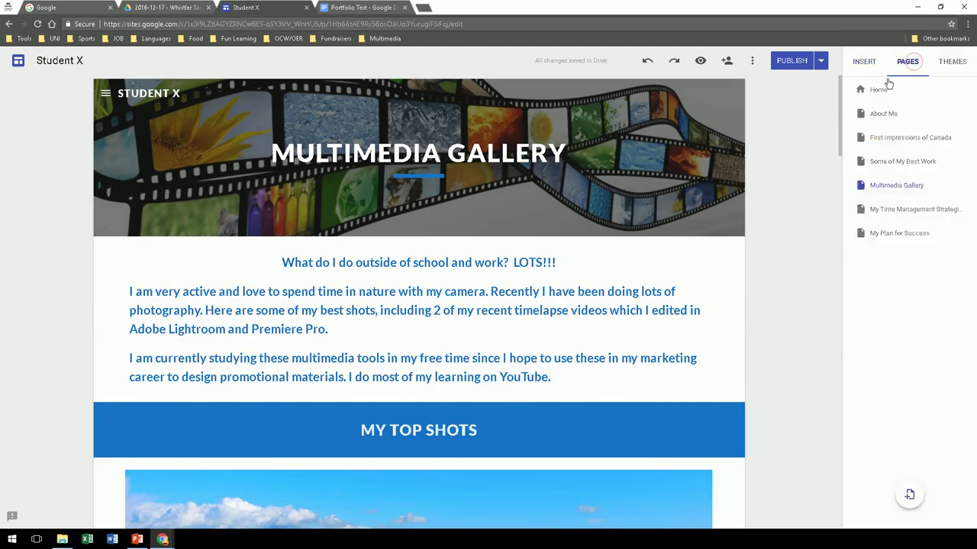
# Publish from My Time Management Strategies, open My Plan for Success, then return to Portfolio Folder
pyautogui.click(891, 217)
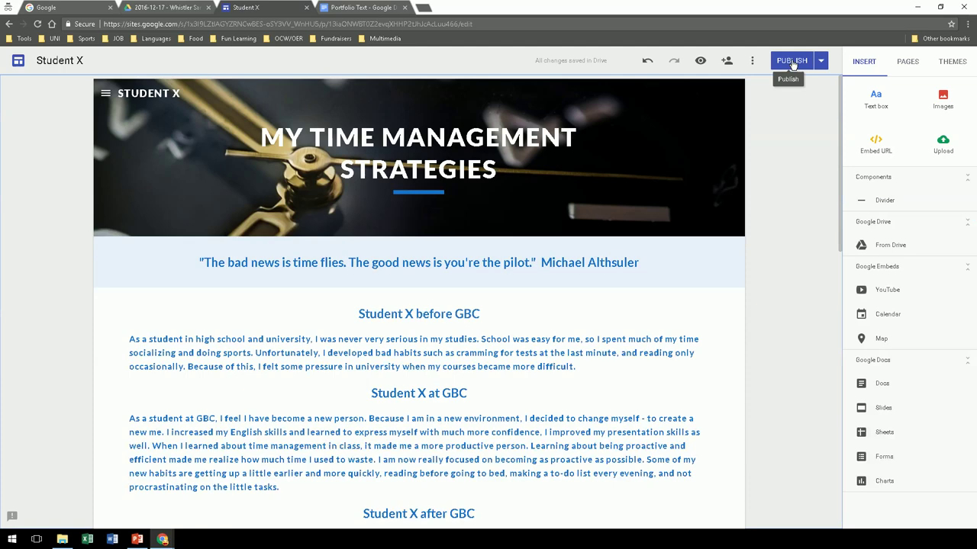
pyautogui.click(791, 61)
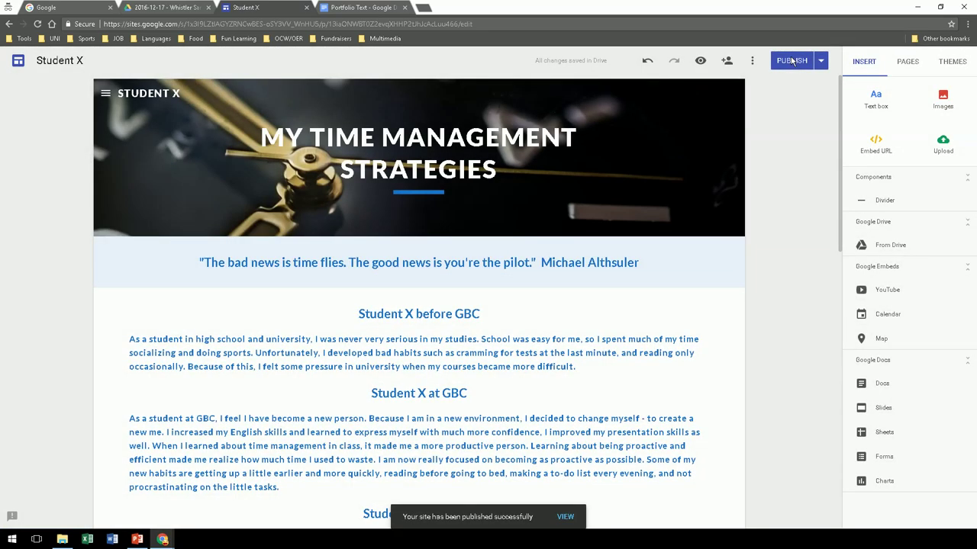
pyautogui.click(907, 61)
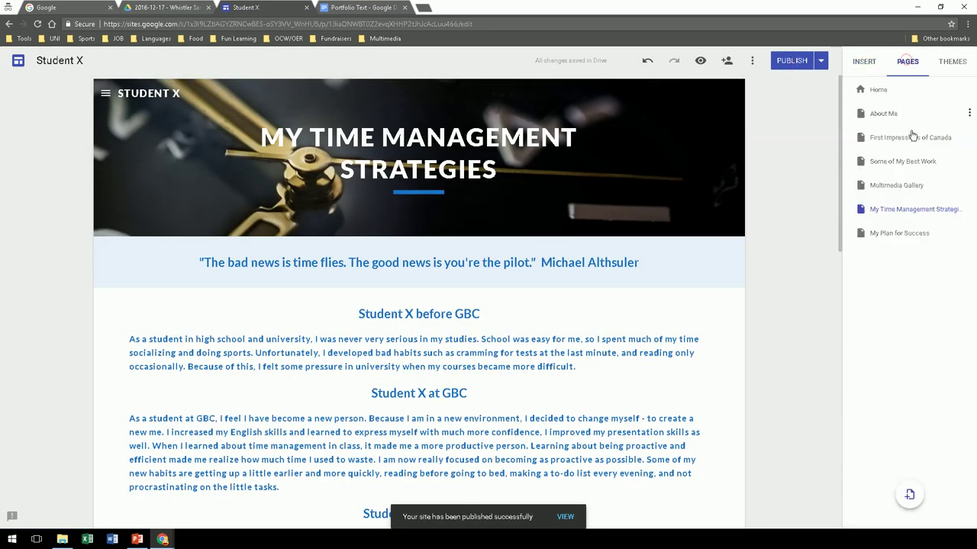
pyautogui.click(886, 233)
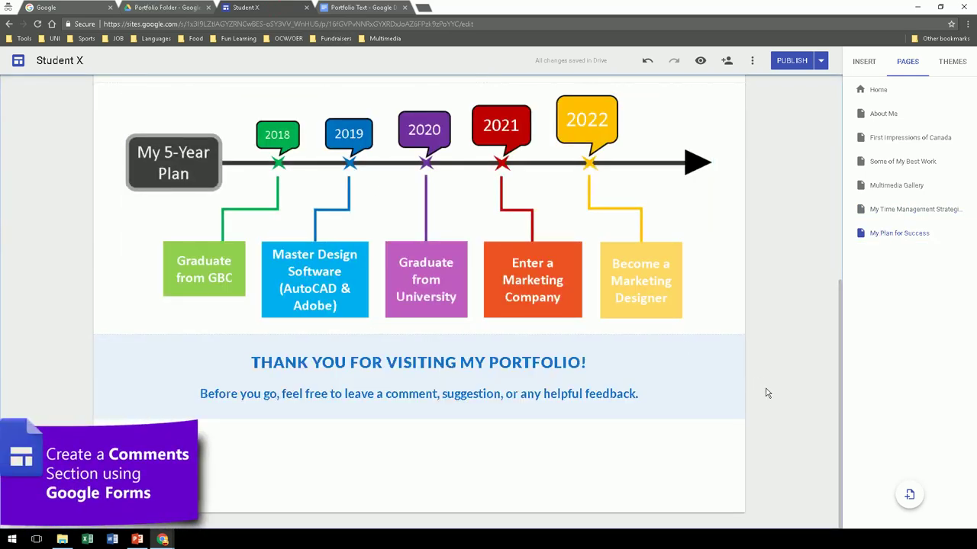
pyautogui.click(165, 8)
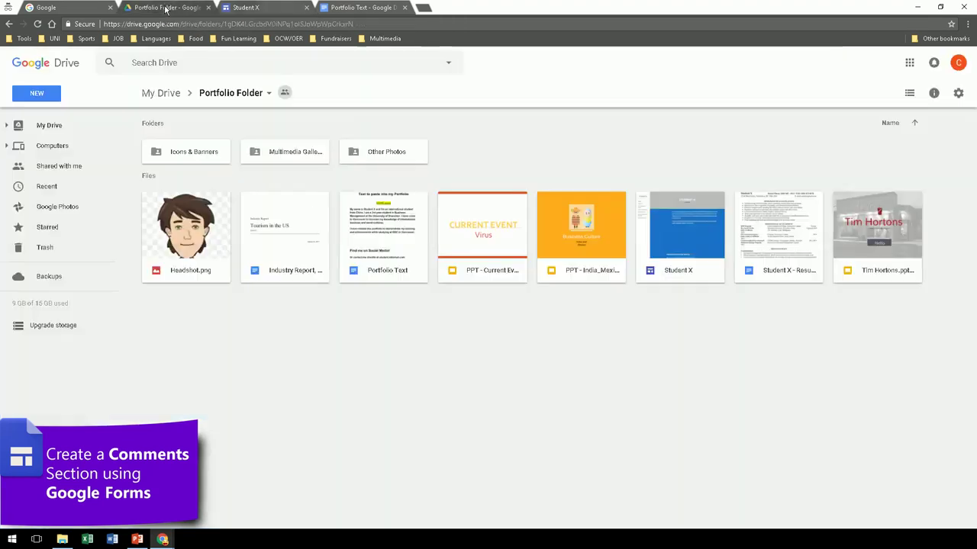
# Create a new Google Form in Portfolio Folder titled 'Leave me a comment : )'
pyautogui.rightClick(384, 309)
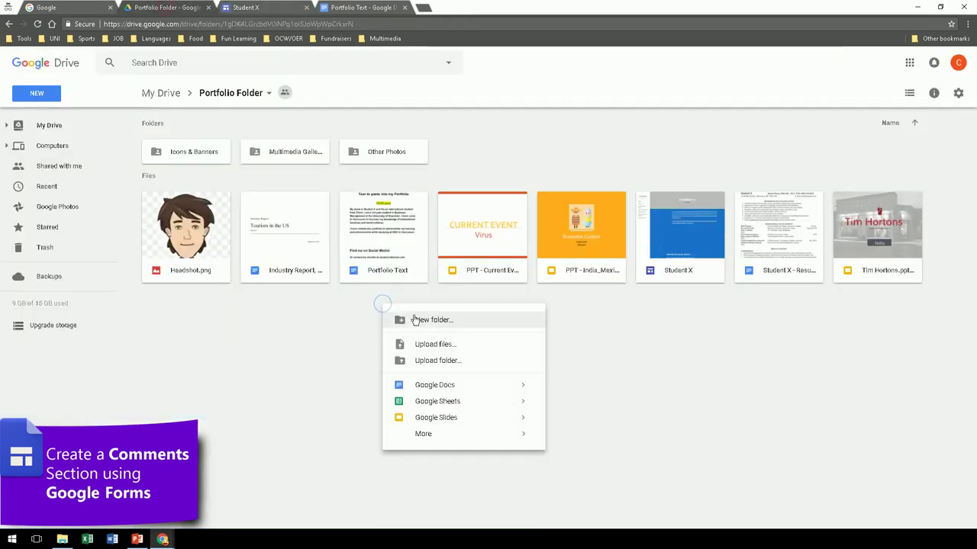
pyautogui.moveTo(429, 435)
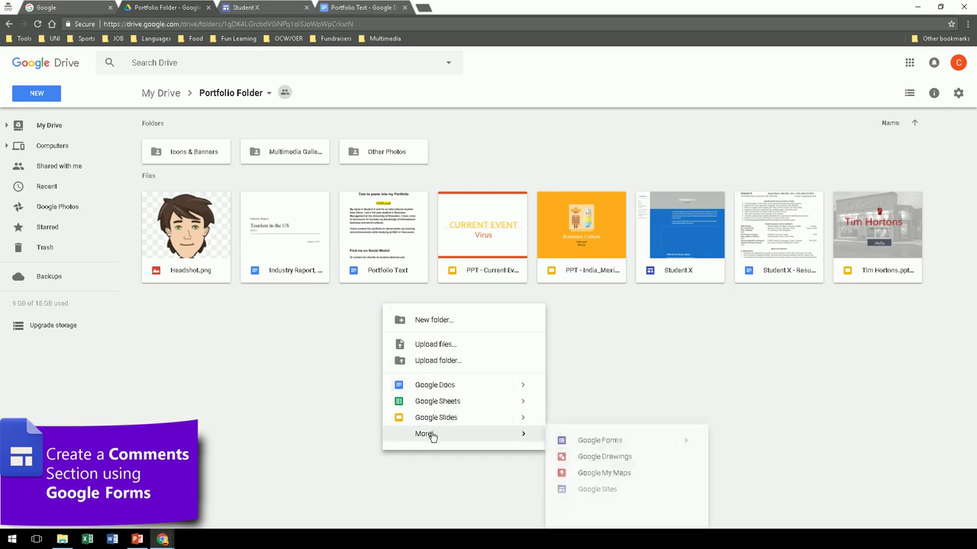
pyautogui.click(589, 447)
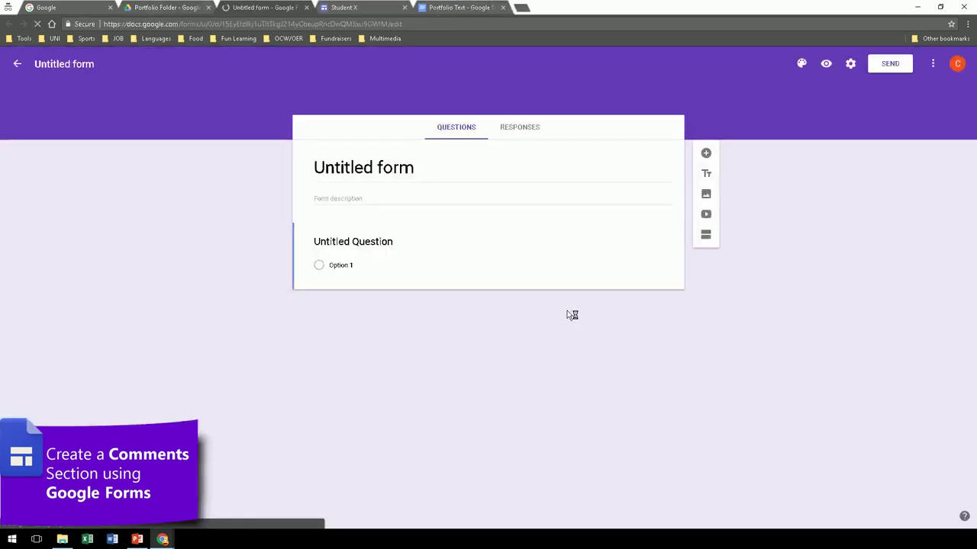
pyautogui.click(356, 167)
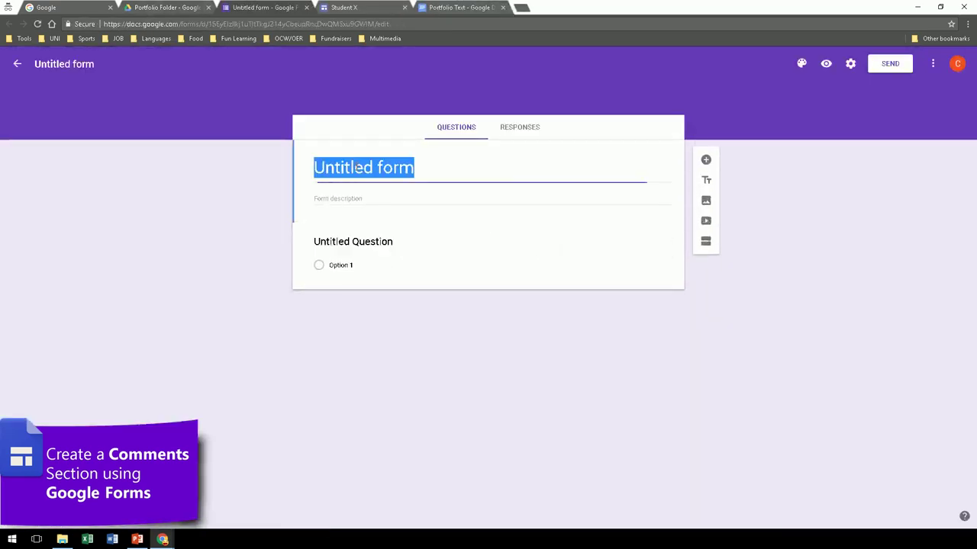
pyautogui.write('Leave me a comment : )')
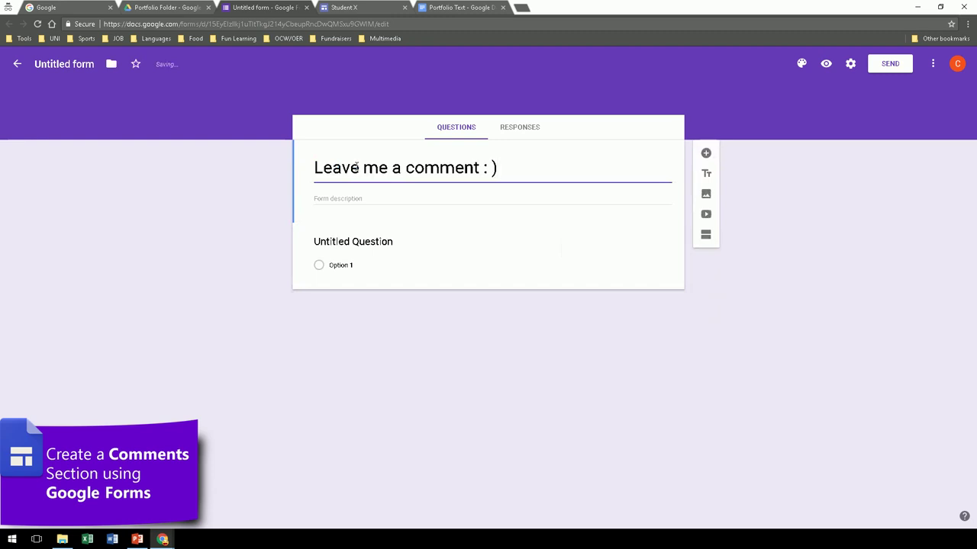
# Add a required short-answer Name question and duplicate it as a Comment question
pyautogui.click(365, 242)
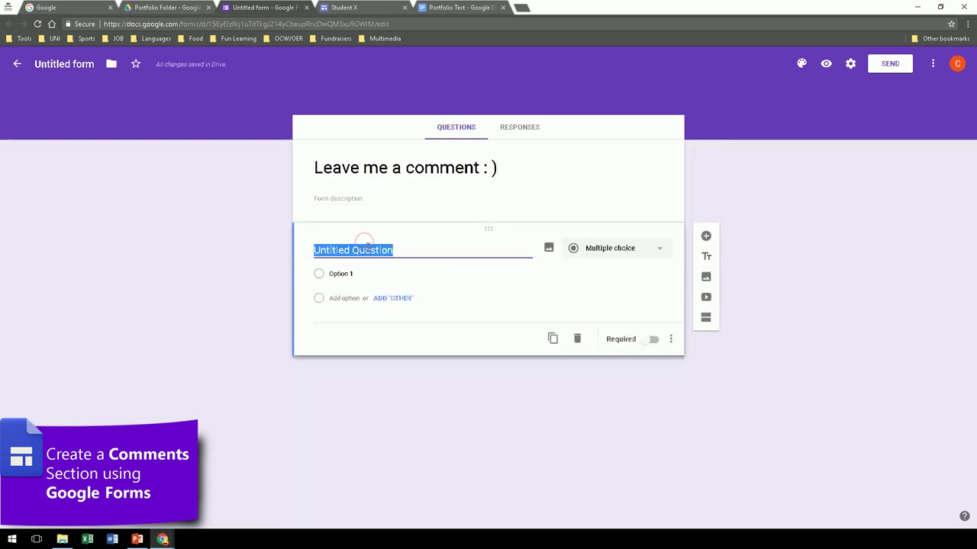
pyautogui.write('Name')
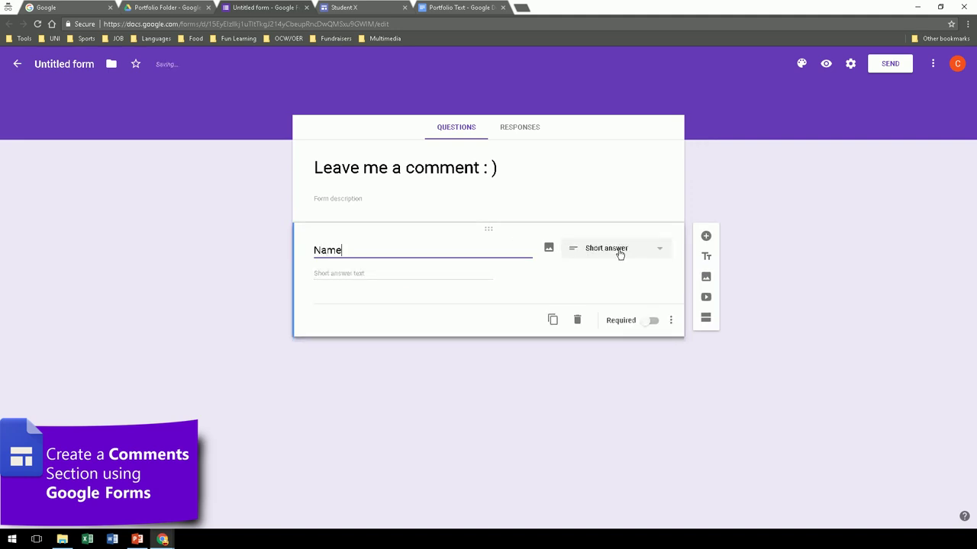
pyautogui.click(650, 322)
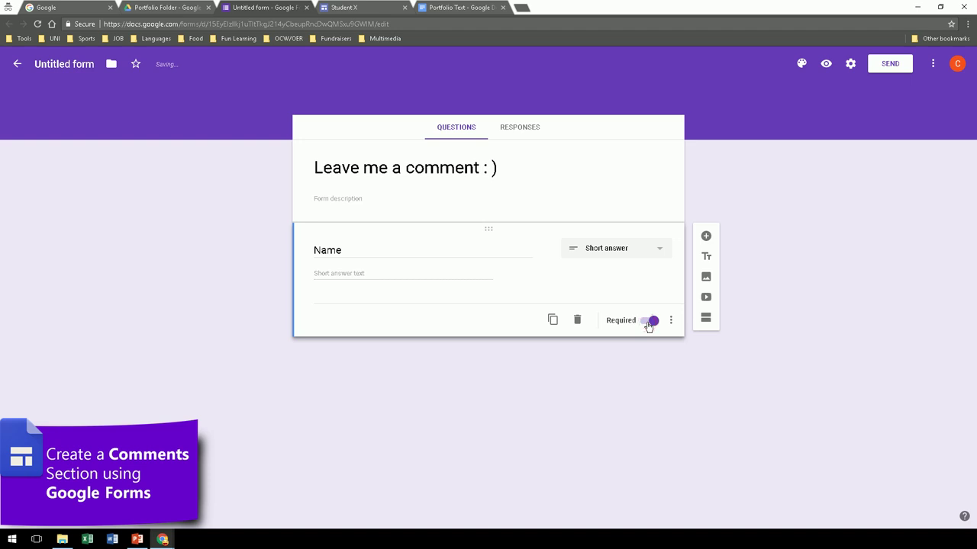
pyautogui.click(553, 319)
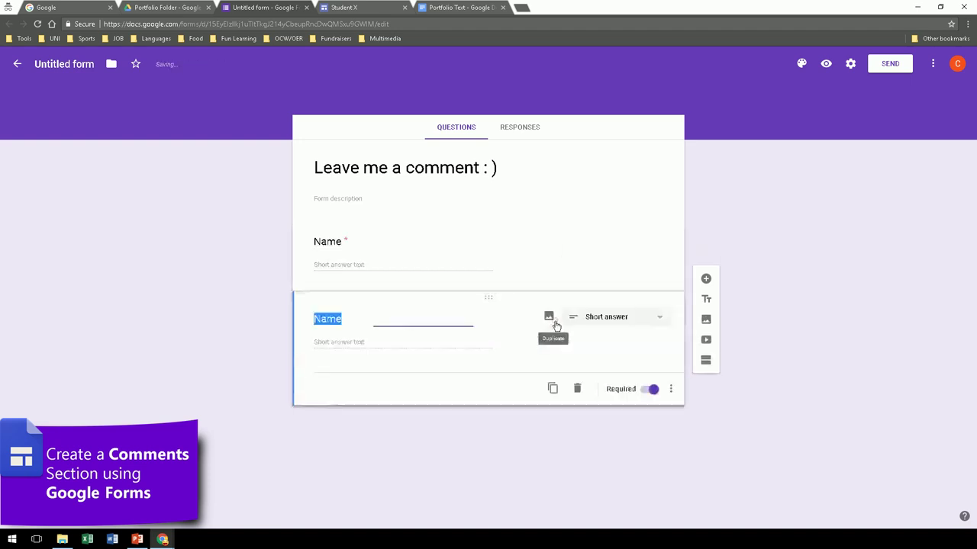
pyautogui.write('Comment')
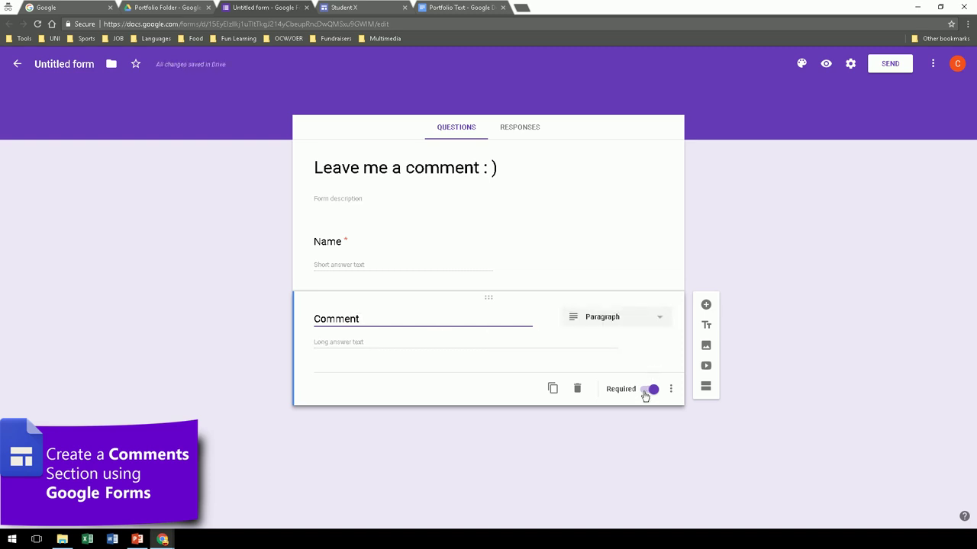
pyautogui.hotkey('ctrl', 'a')
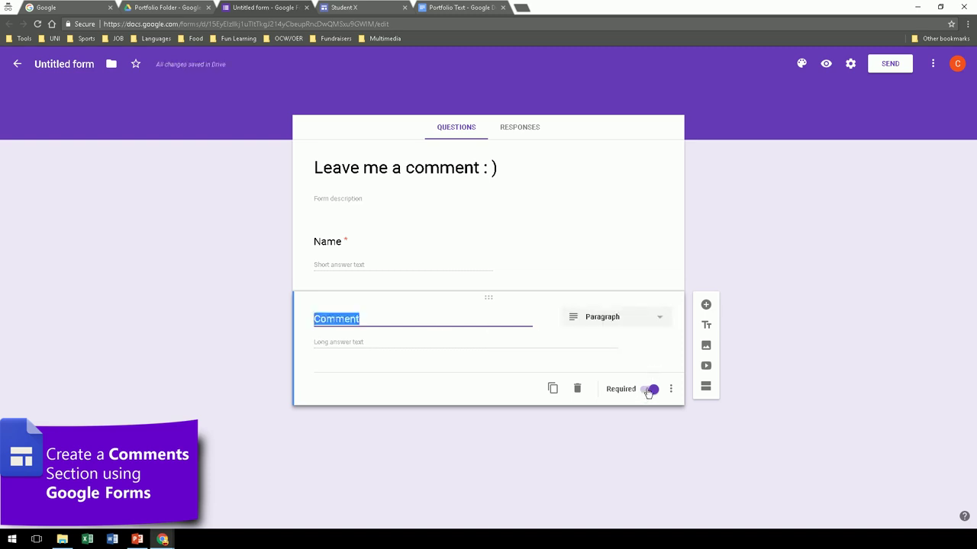
pyautogui.click(520, 129)
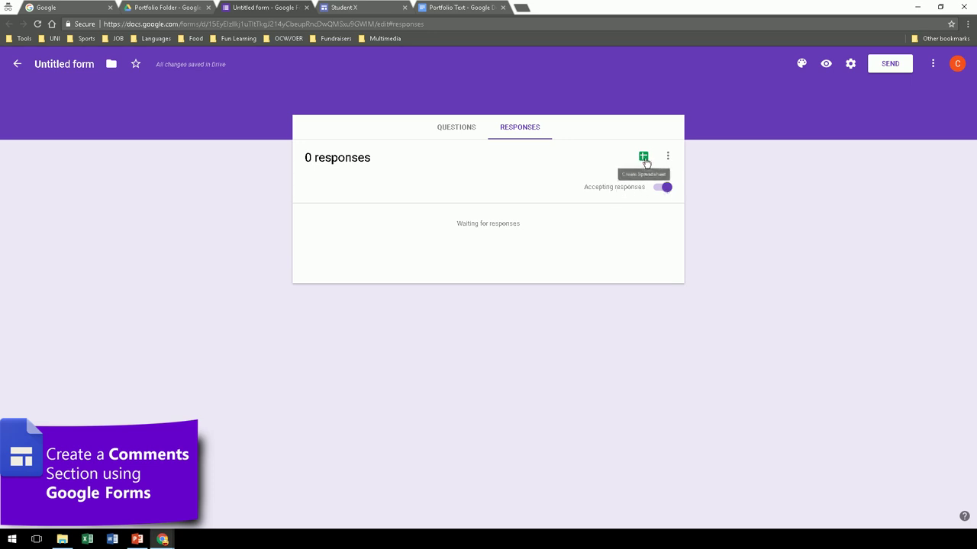
# Link the form's responses to a new spreadsheet named 'Comments (Responses)'
pyautogui.click(645, 161)
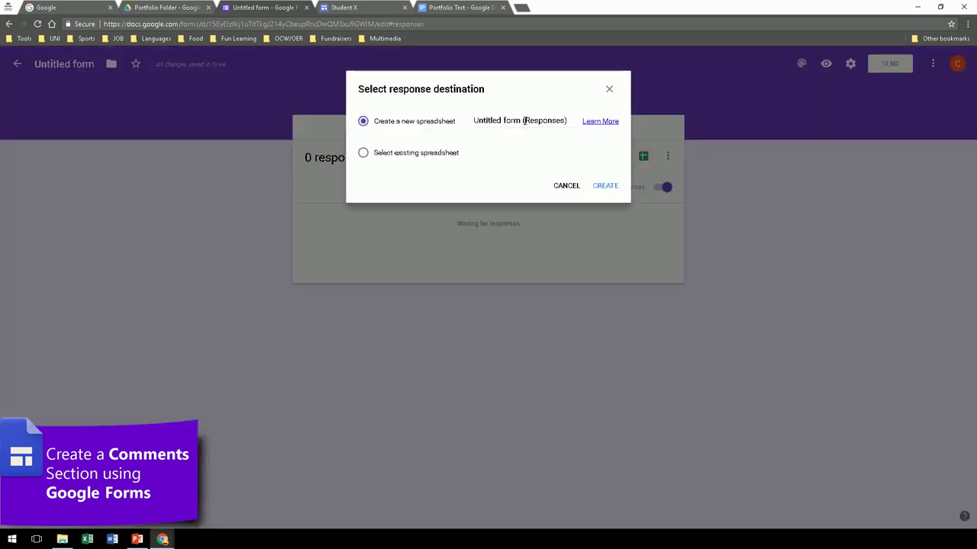
pyautogui.click(501, 121)
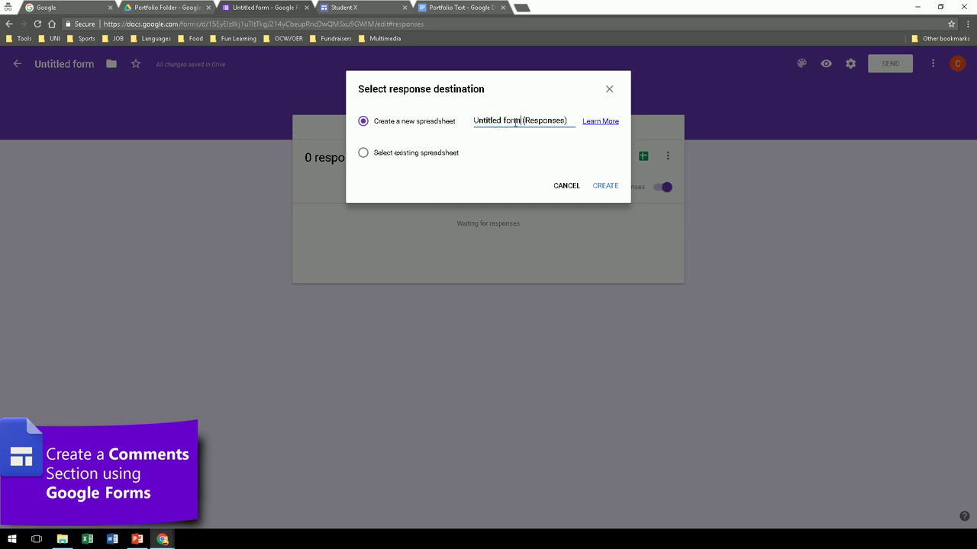
pyautogui.moveTo(515, 122); pyautogui.dragTo(453, 122)
pyautogui.write('Comments')
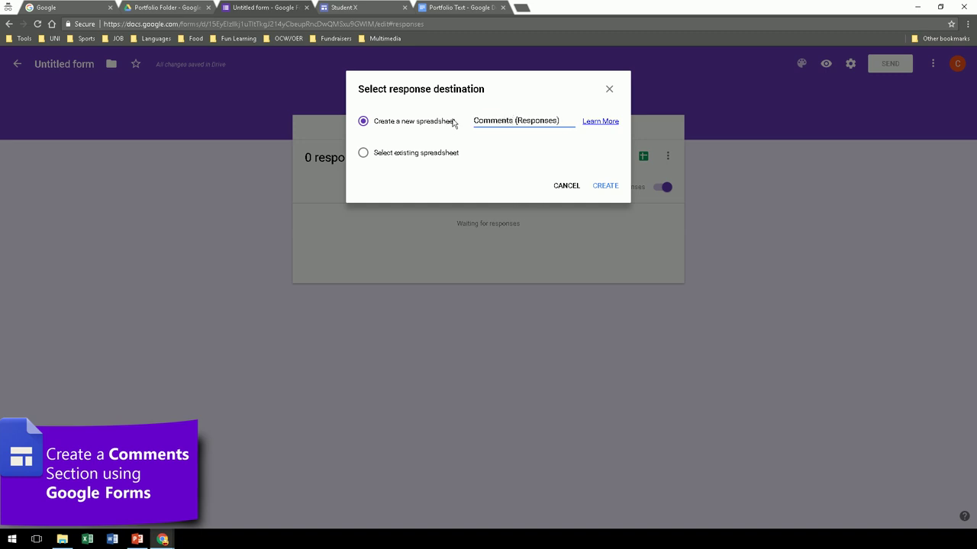
pyautogui.click(602, 190)
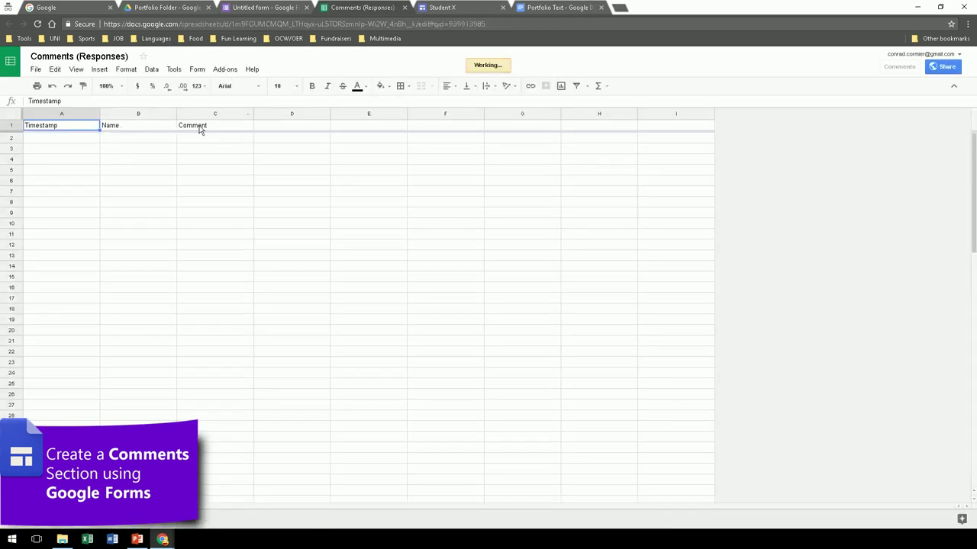
# Check the Timestamp column's options, then close the Comments (Responses) spreadsheet
pyautogui.click(77, 114)
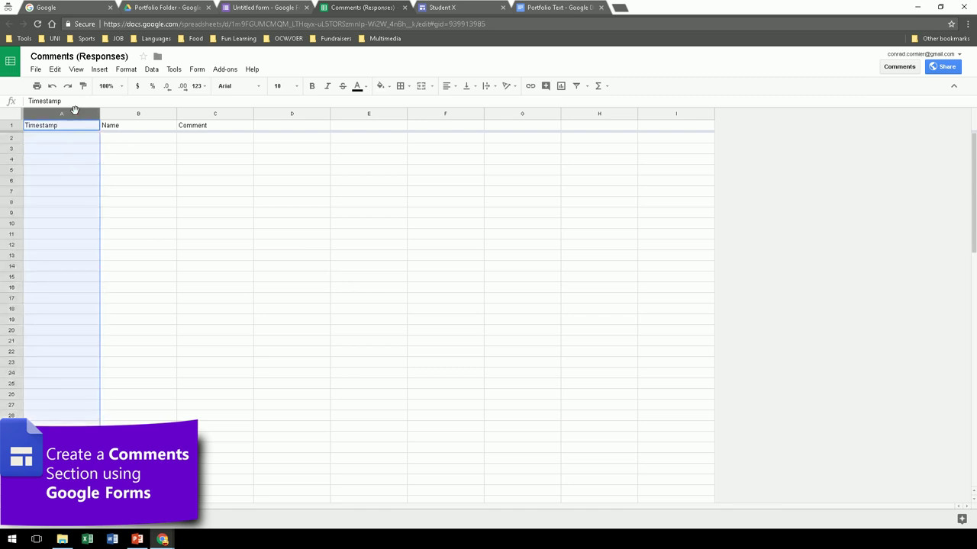
pyautogui.click(94, 114)
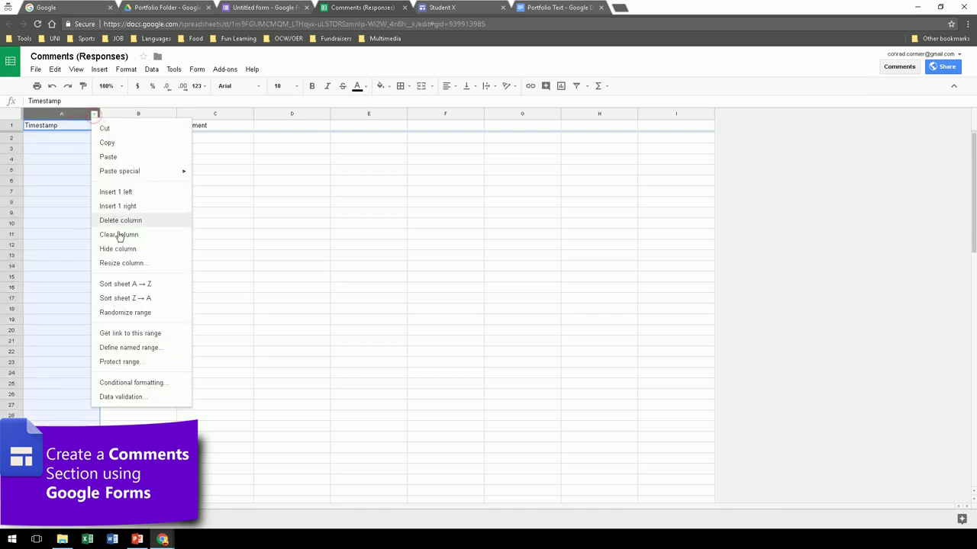
pyautogui.click(153, 288)
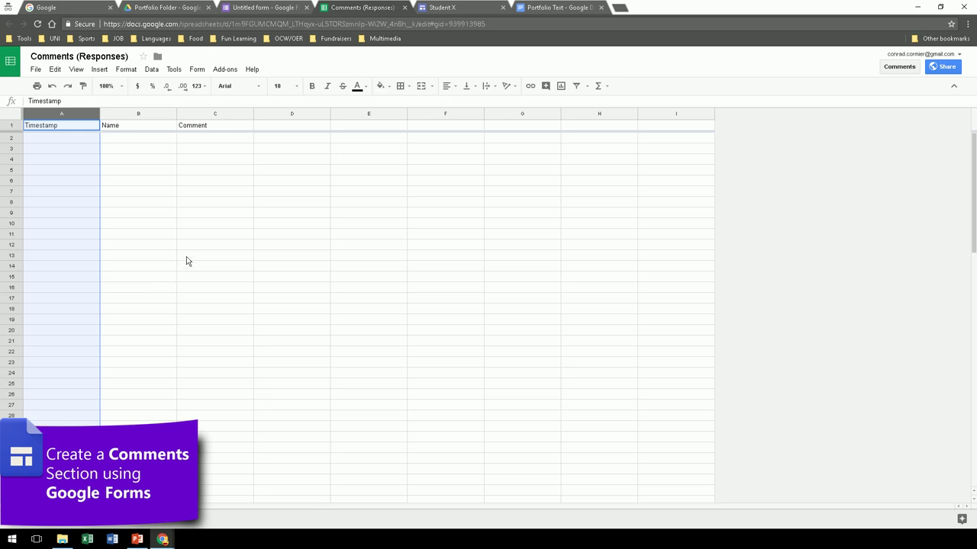
pyautogui.click(404, 8)
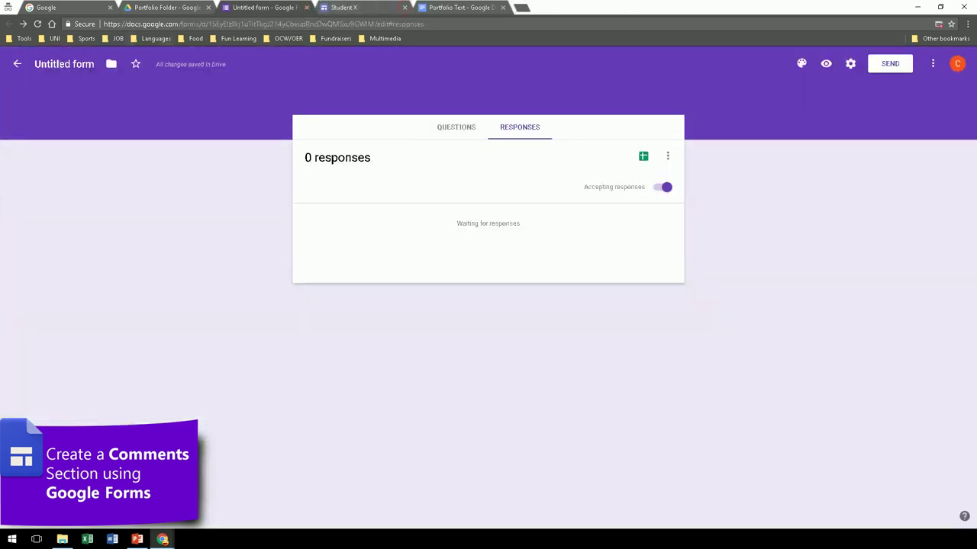
# Confirm the form name 'Leave me a comment : )', close the form, and return to the Student X site
pyautogui.click(61, 66)
pyautogui.press('Return')
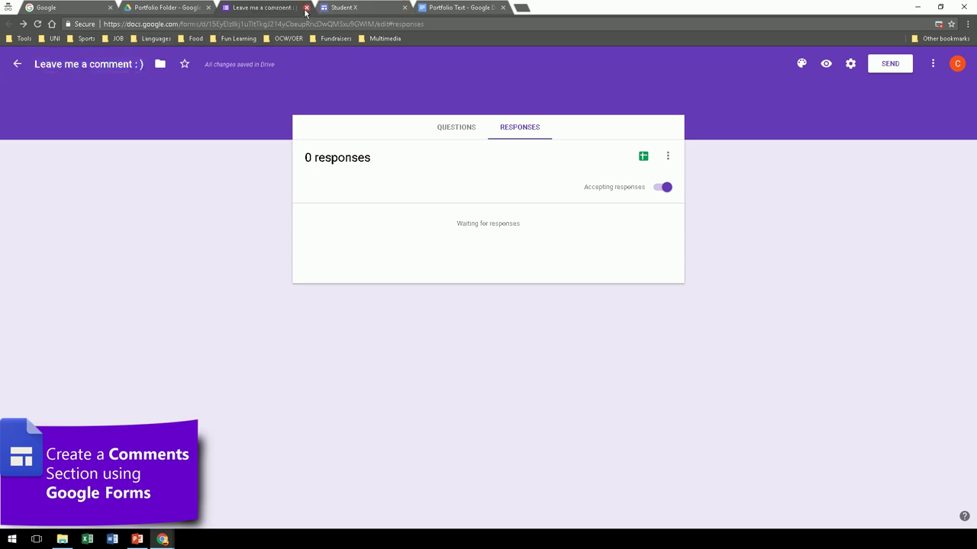
pyautogui.click(305, 8)
pyautogui.click(178, 8)
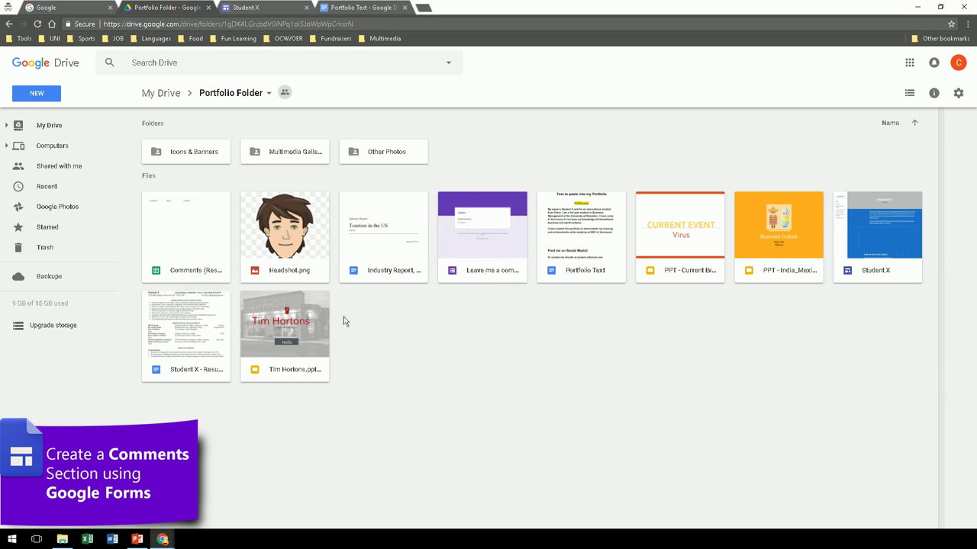
pyautogui.click(268, 11)
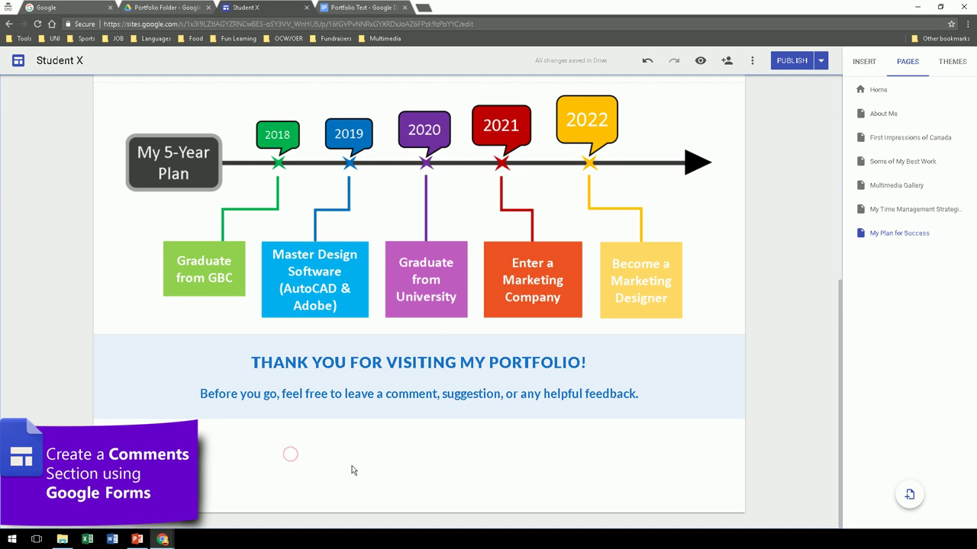
# Embed the 'Leave me a comment' form, making it narrower and taller to show all fields
pyautogui.click(867, 61)
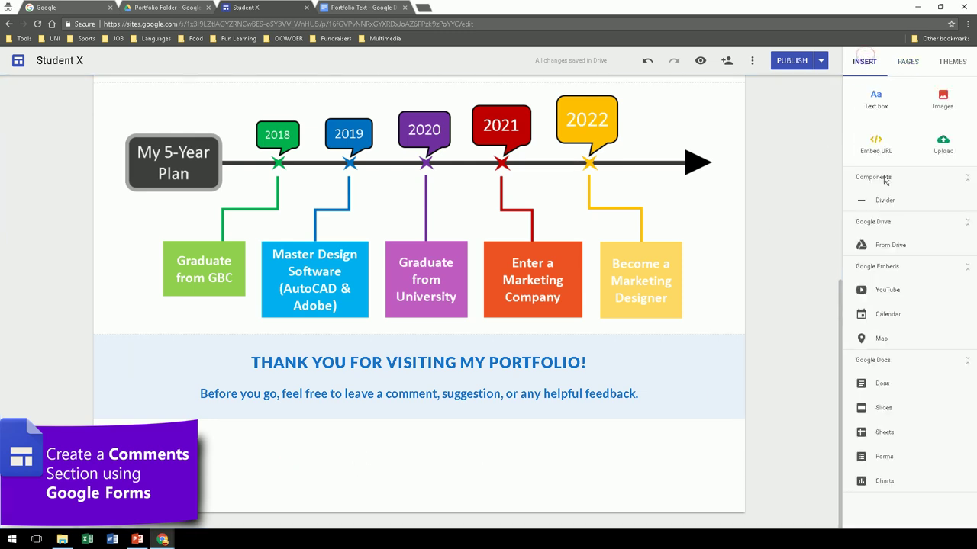
pyautogui.click(885, 457)
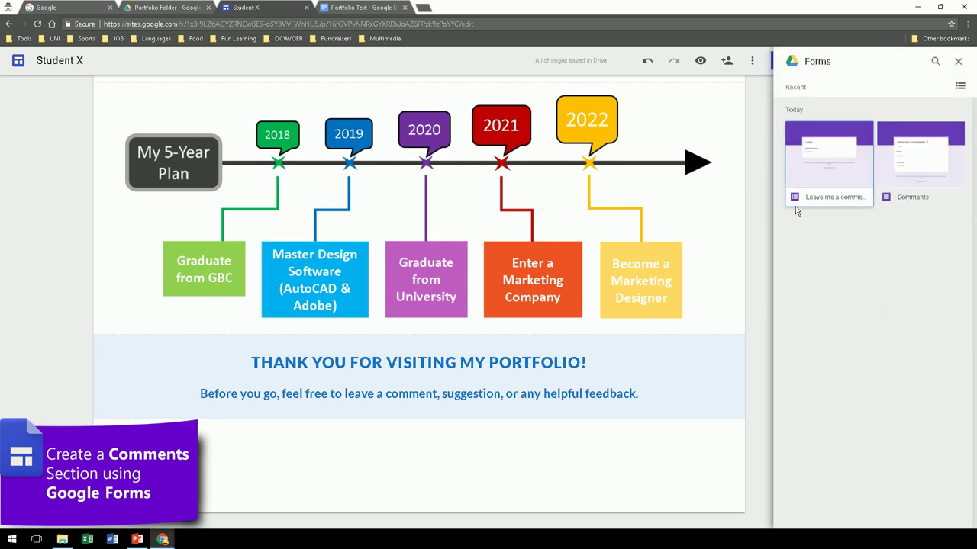
pyautogui.click(822, 172)
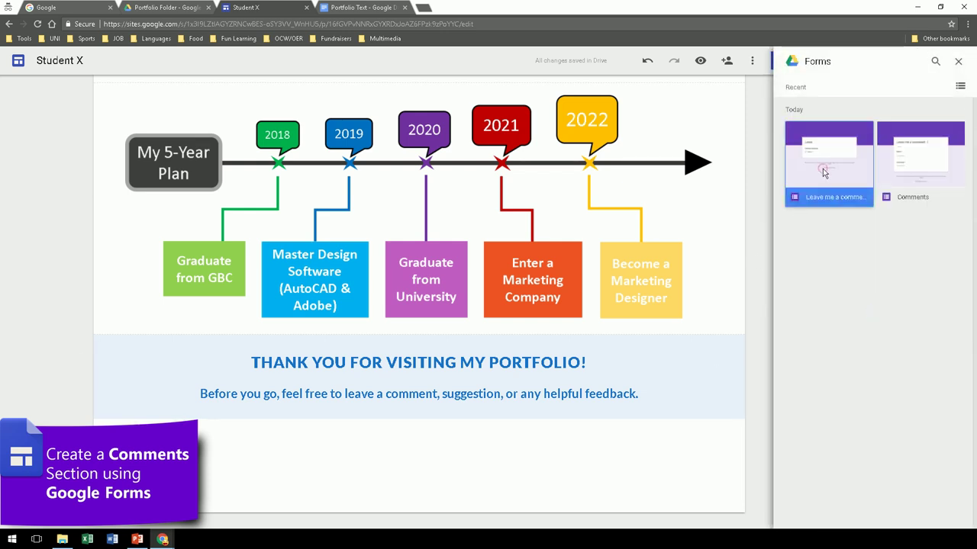
pyautogui.click(949, 516)
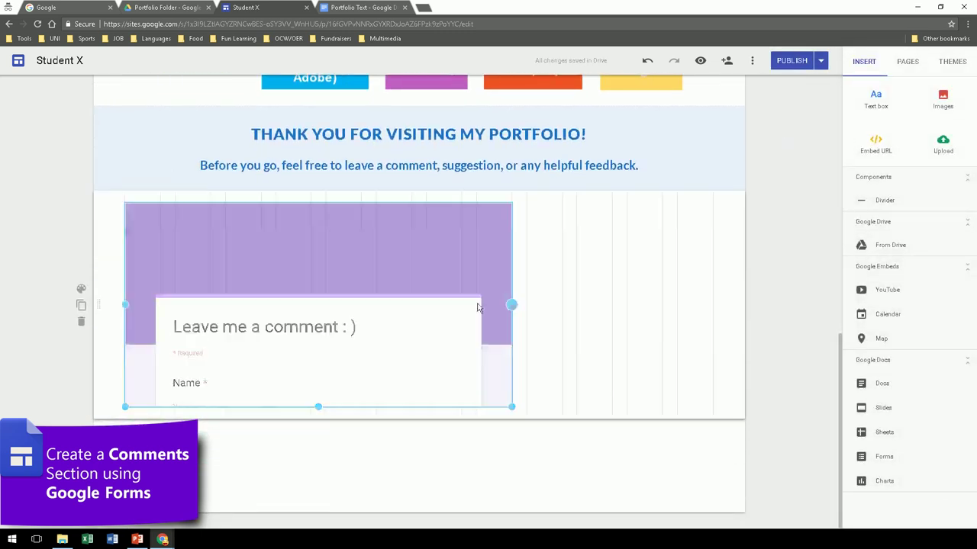
pyautogui.moveTo(511, 305); pyautogui.dragTo(361, 304)
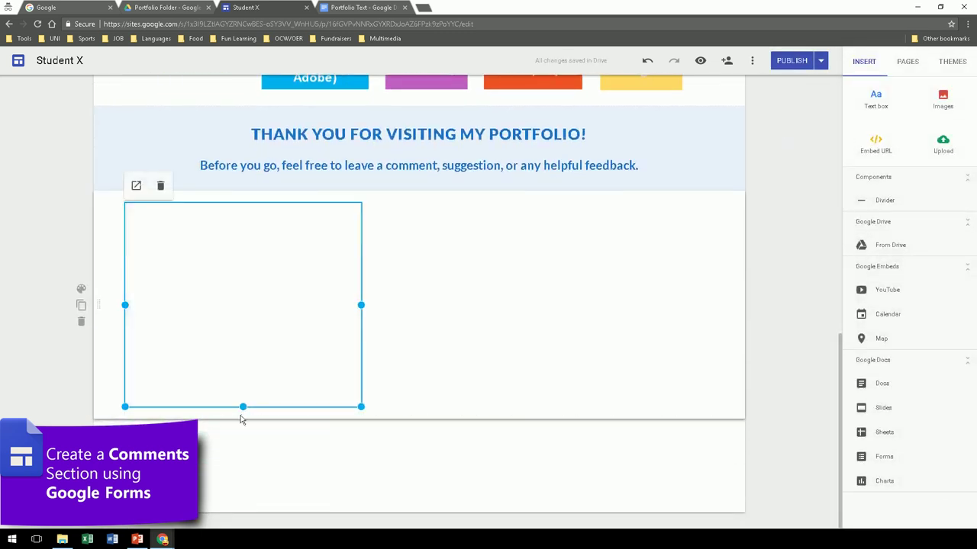
pyautogui.moveTo(243, 406); pyautogui.dragTo(237, 506)
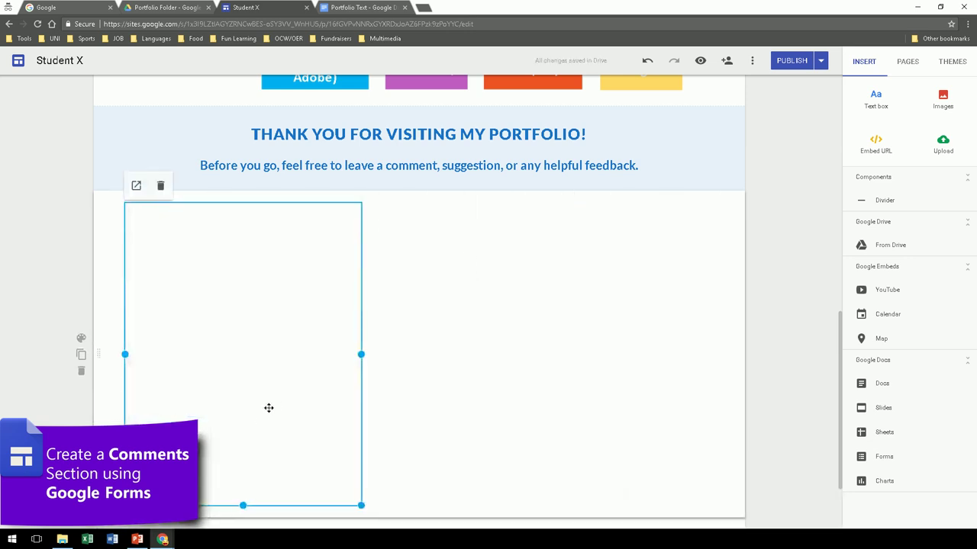
# Embed the Comments (Responses) sheet beside the form and make it taller
pyautogui.click(546, 304)
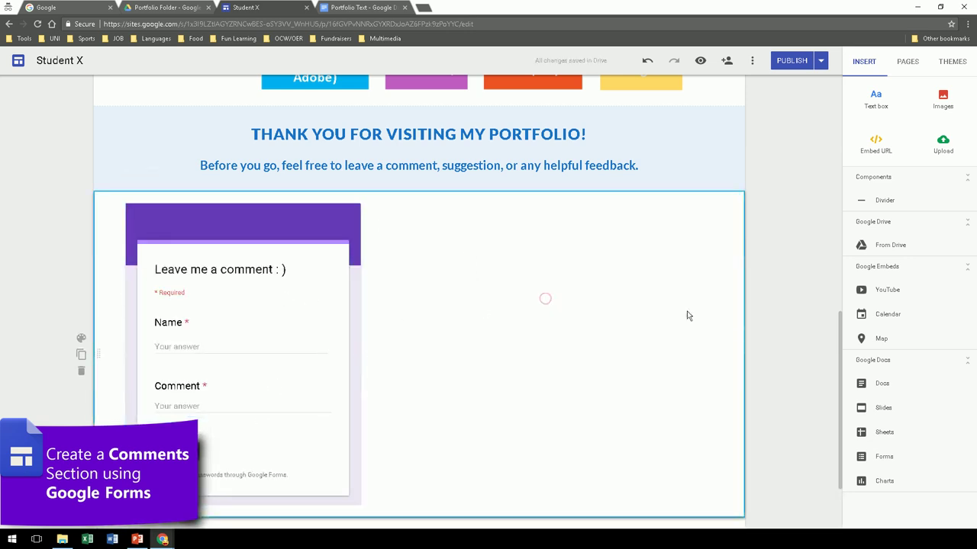
pyautogui.click(883, 432)
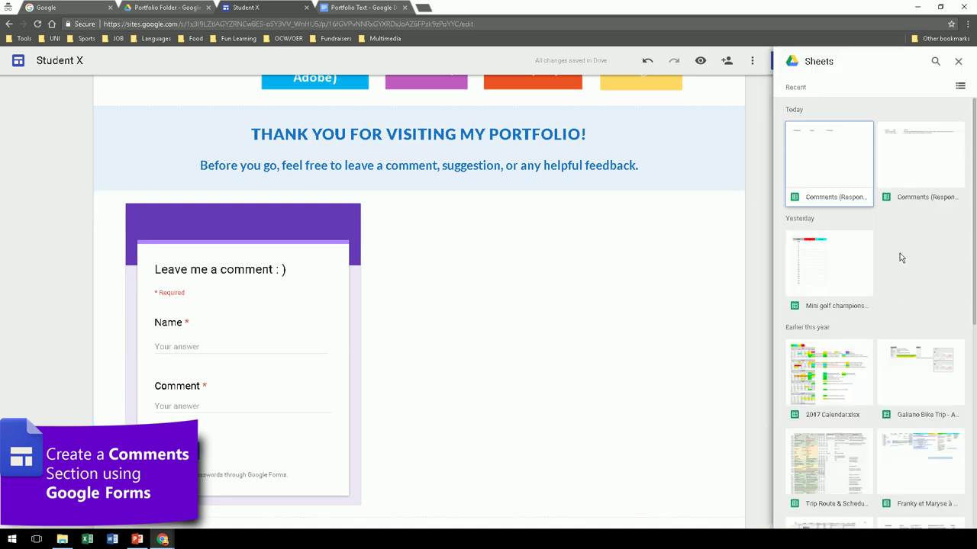
pyautogui.click(867, 196)
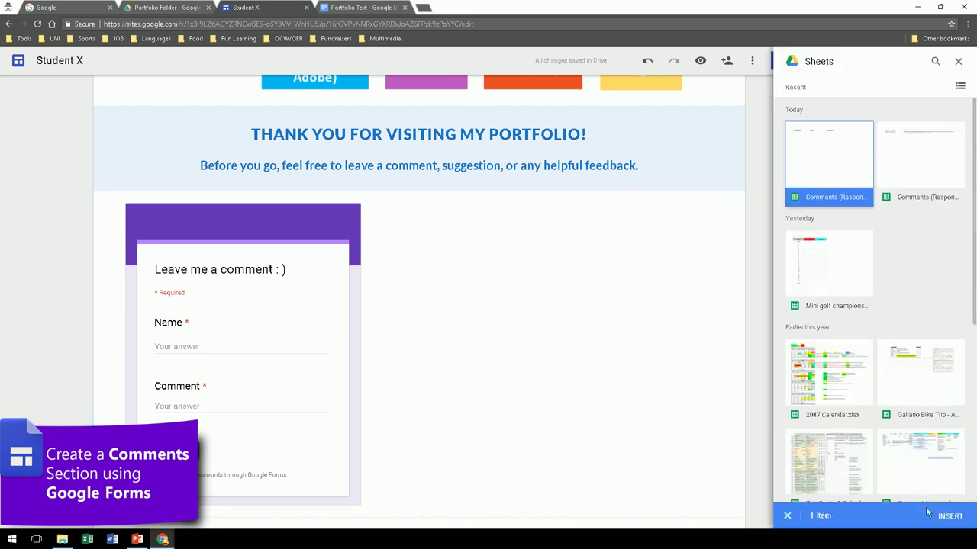
pyautogui.click(950, 517)
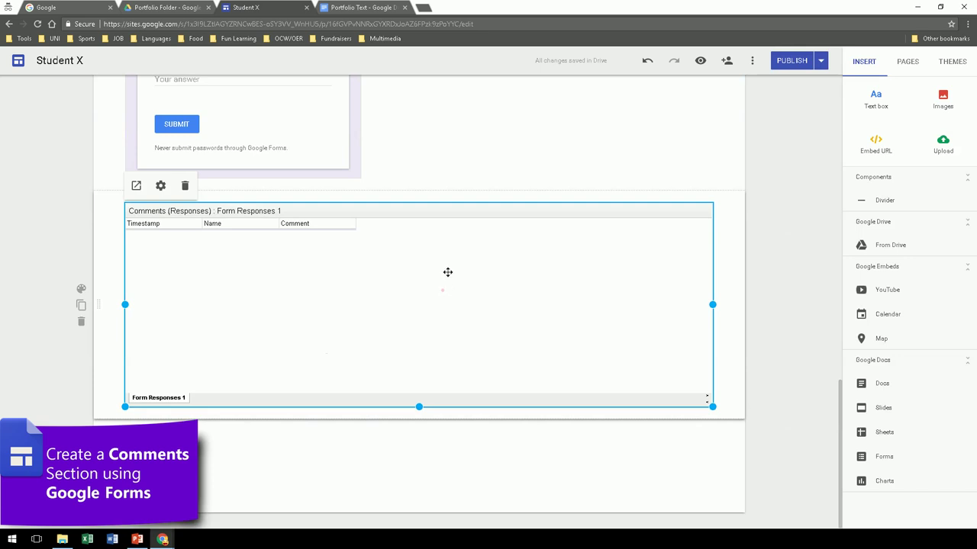
pyautogui.moveTo(447, 272); pyautogui.dragTo(493, 146)
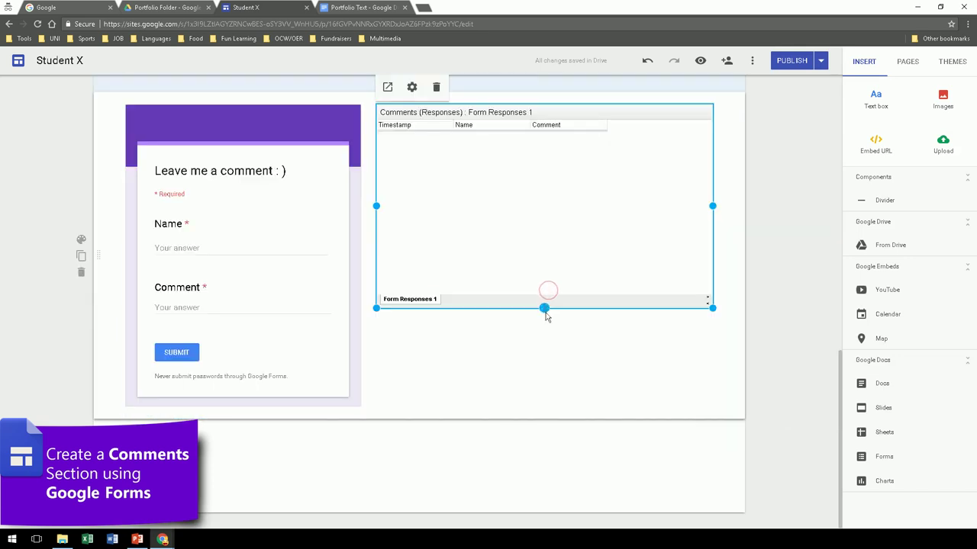
pyautogui.moveTo(546, 396); pyautogui.dragTo(547, 403)
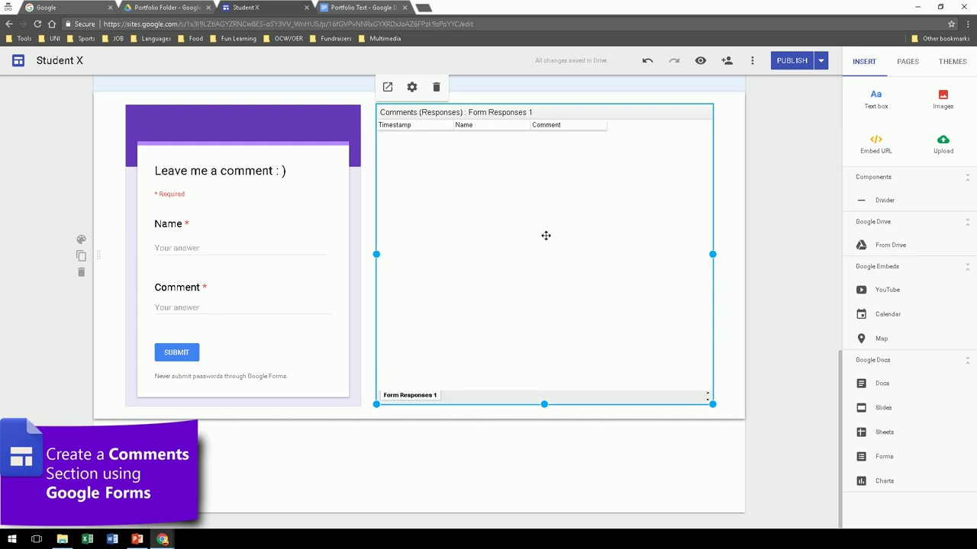
# Publish Student X and open the live site in a new tab via View published site
pyautogui.click(773, 229)
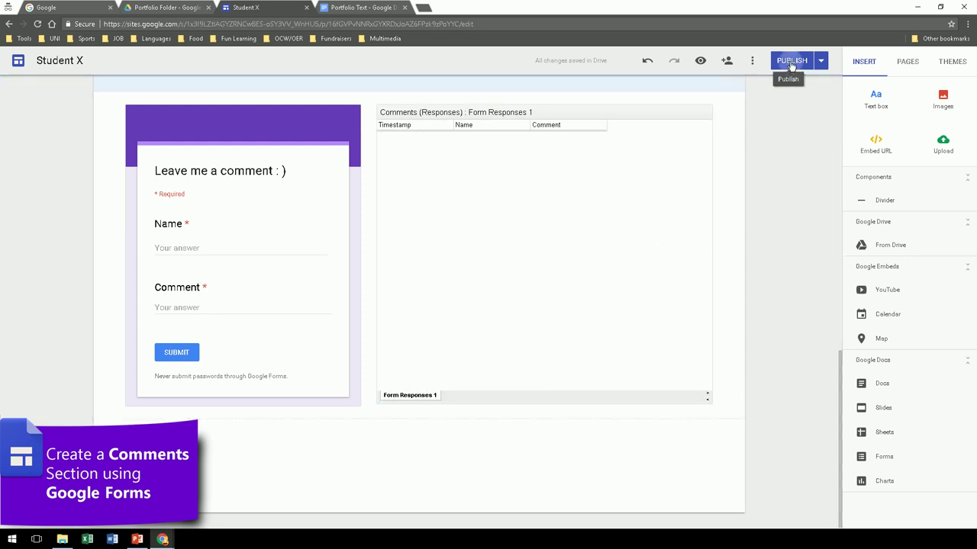
pyautogui.click(791, 61)
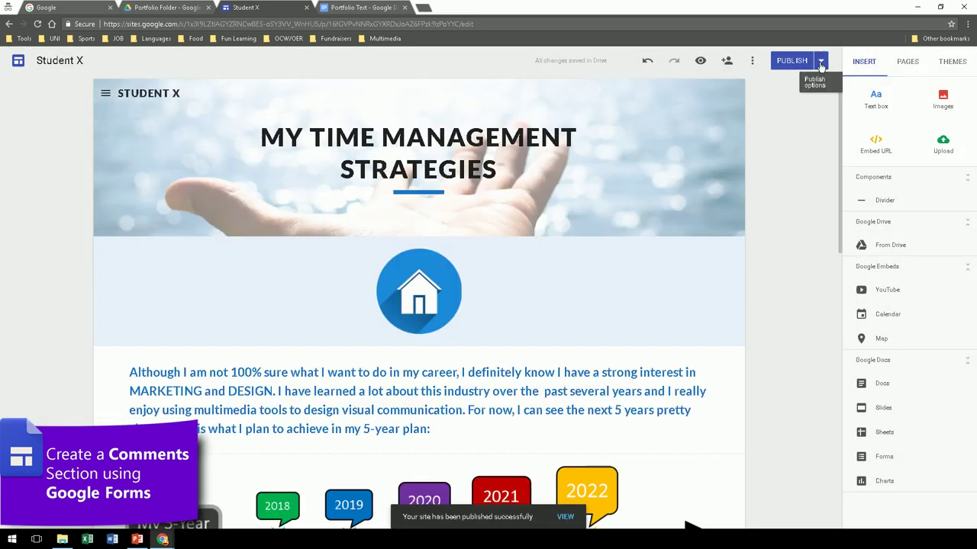
pyautogui.click(821, 65)
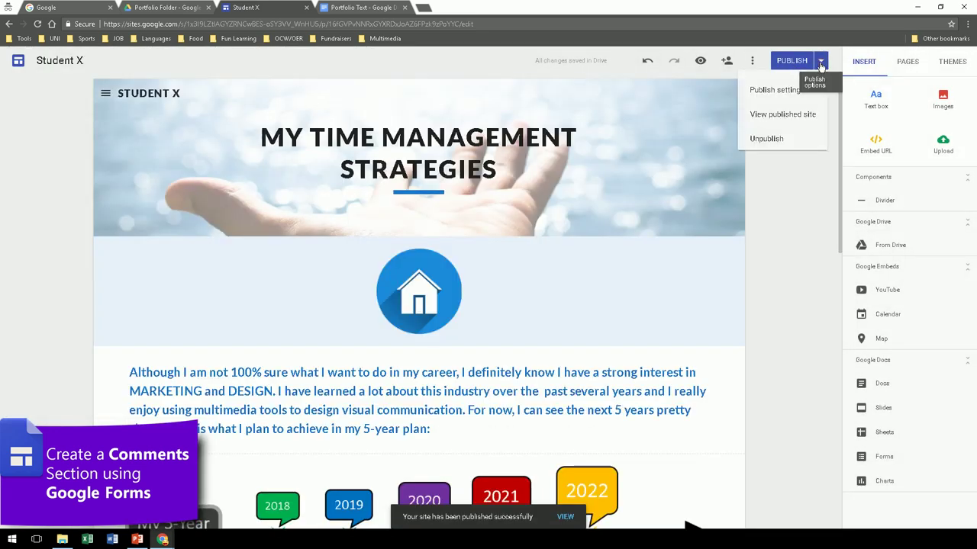
pyautogui.click(782, 116)
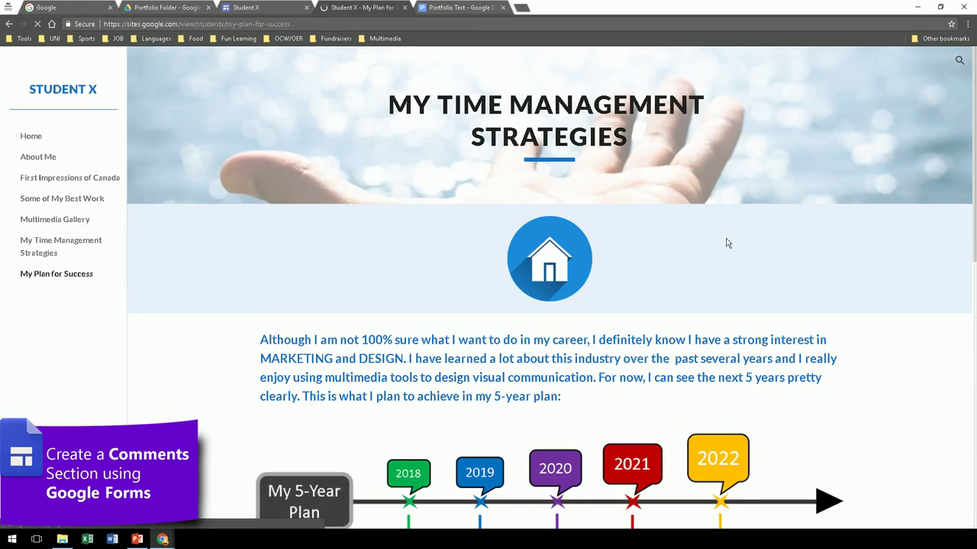
# Submit a test comment with a visitor name and 'Wow! What a nice portfolio...' message
pyautogui.scroll(-7, 793, 302)
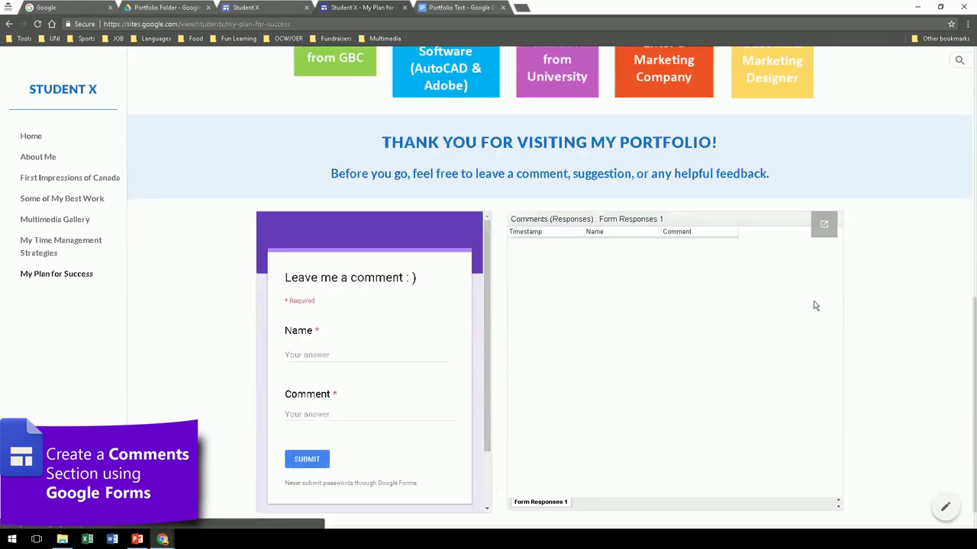
pyautogui.scroll(-1, 813, 303)
pyautogui.click(298, 320)
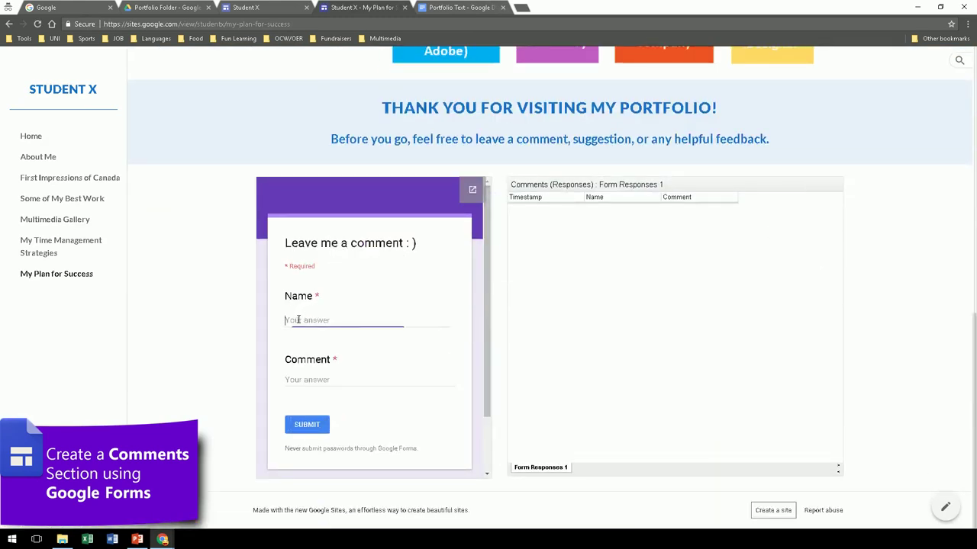
pyautogui.write('Jim')
pyautogui.click(305, 379)
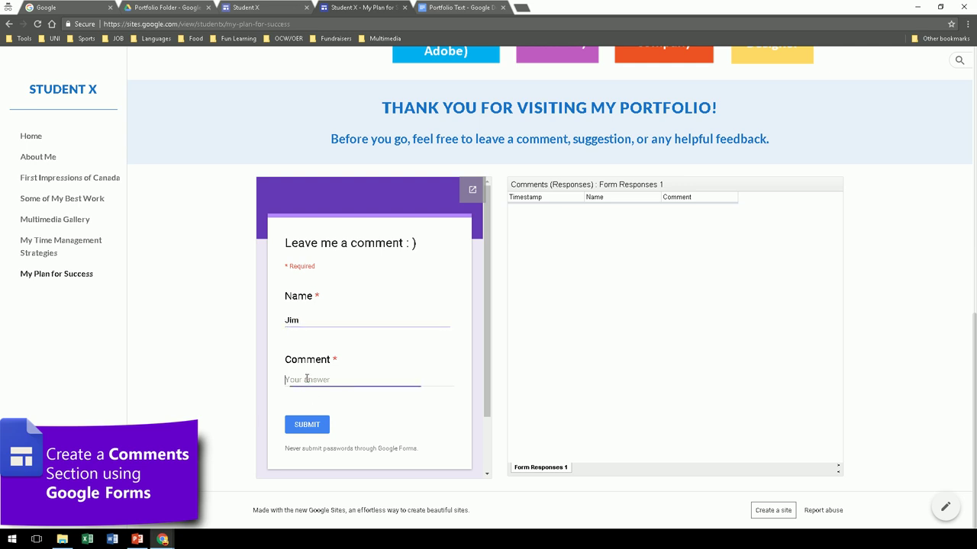
pyautogui.write('Wow! What a nice portfolio. I have many new ideas now for my own portfolio. Thanks!')
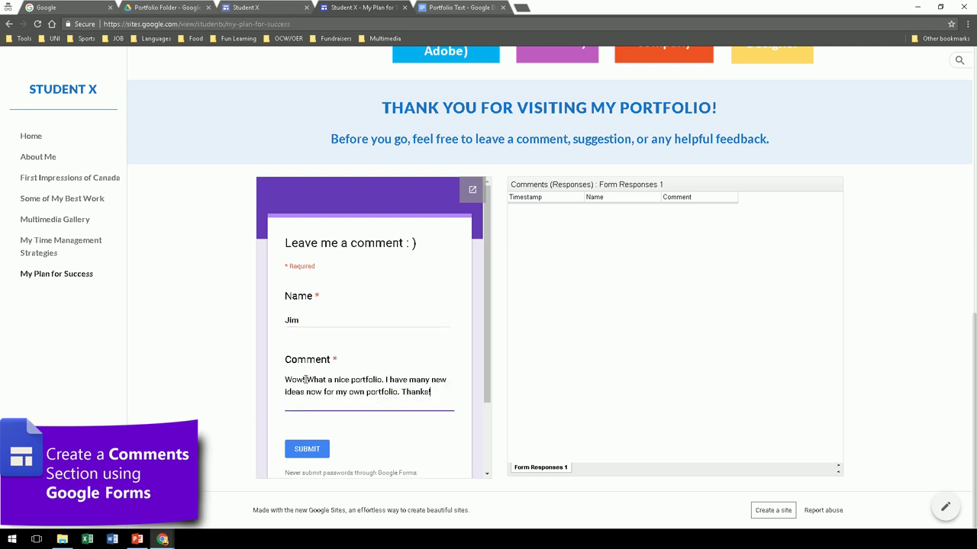
pyautogui.click(307, 450)
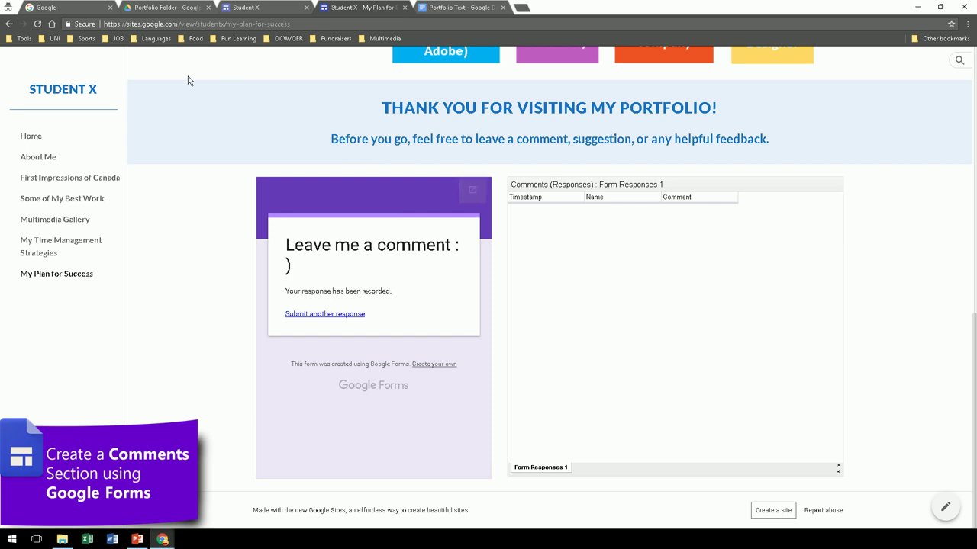
# Reload the page to confirm the comment in the responses sheet, then go to Home
pyautogui.click(51, 26)
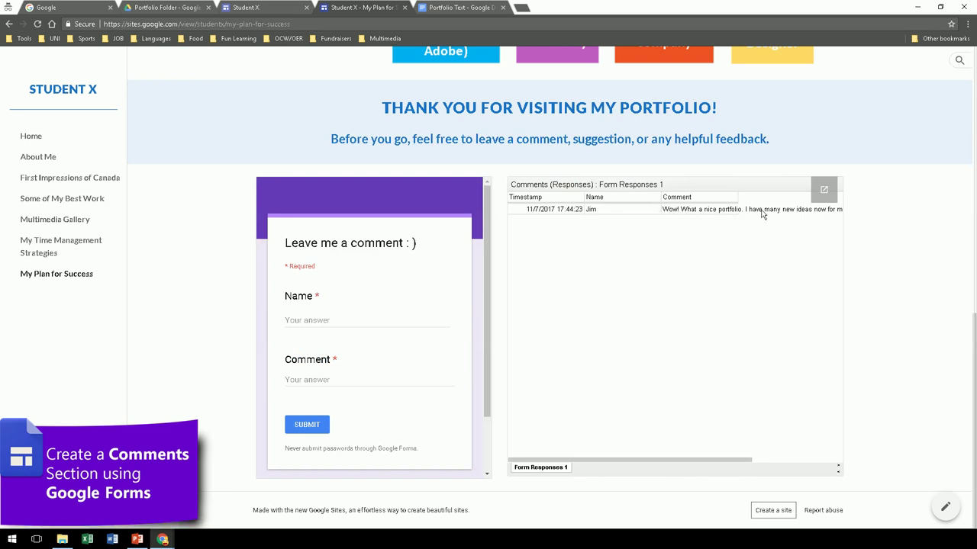
pyautogui.moveTo(636, 461)
pyautogui.mouseDown()
pyautogui.moveTo(686, 461)
pyautogui.moveTo(634, 460)
pyautogui.mouseUp()
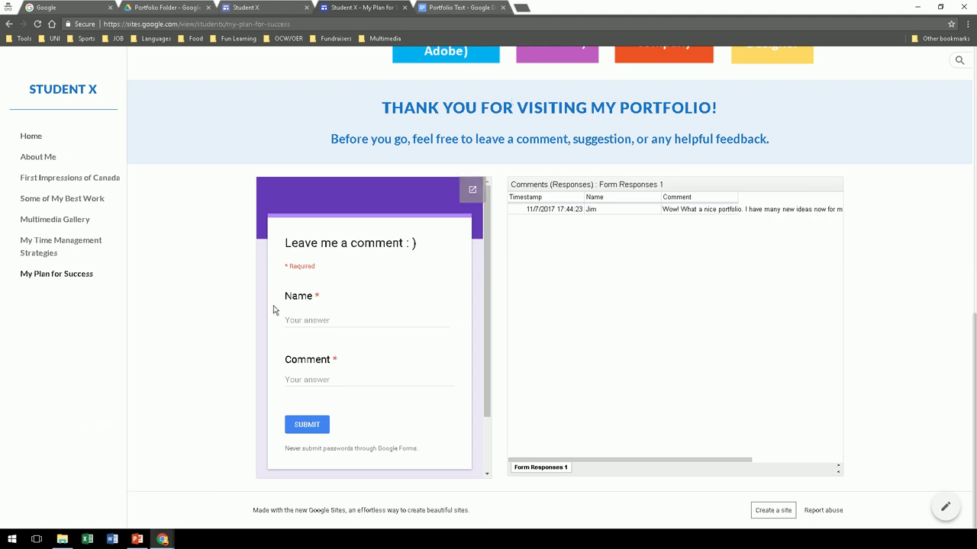
pyautogui.scroll(-2, 273, 305)
pyautogui.scroll(6, 920, 336)
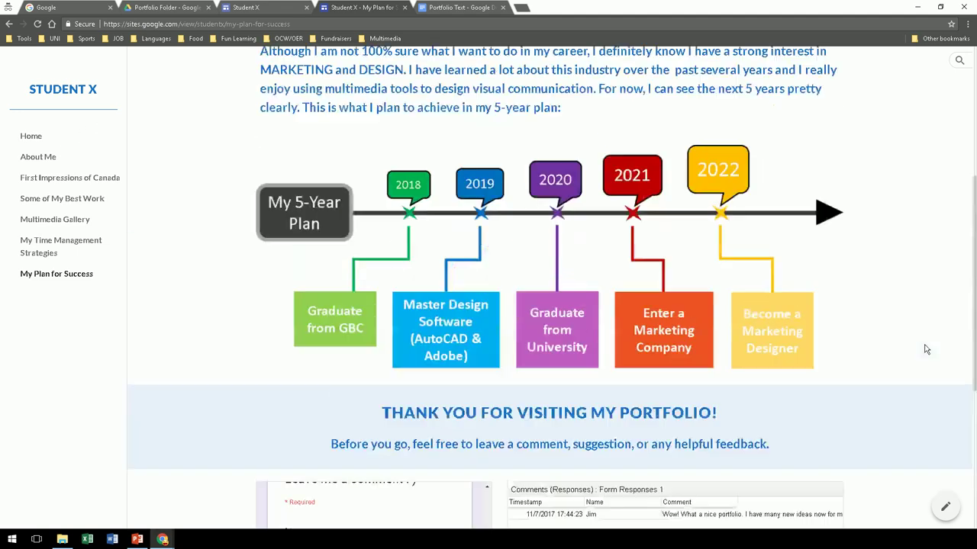
pyautogui.click(31, 137)
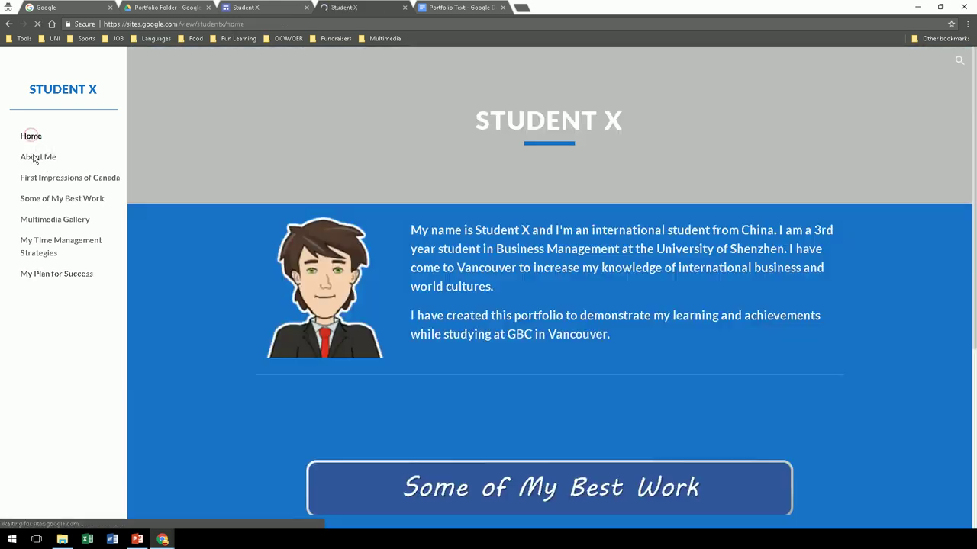